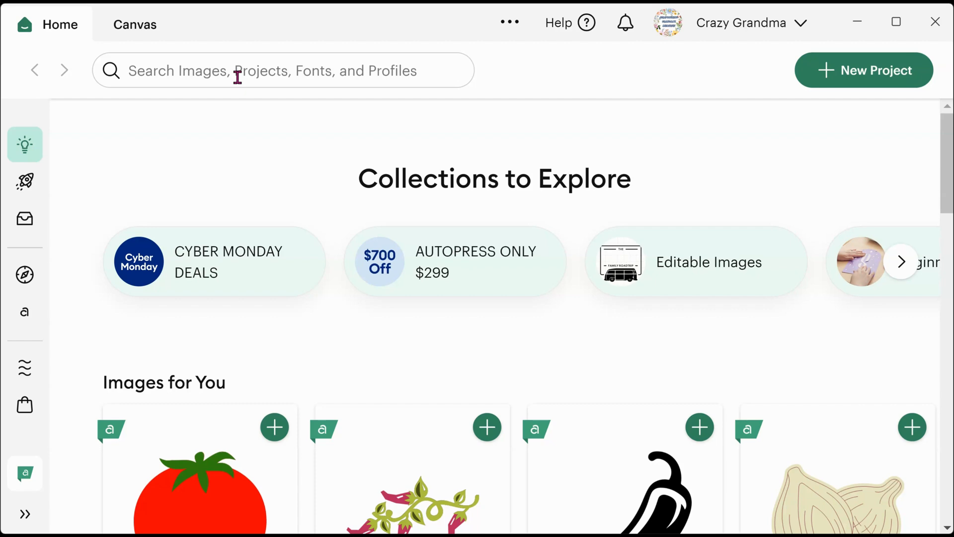
- Search for "crazy grandma" among the profiles and open the Crazy Grandma profile
{"action": "left_click", "coordinate": [238, 75]}
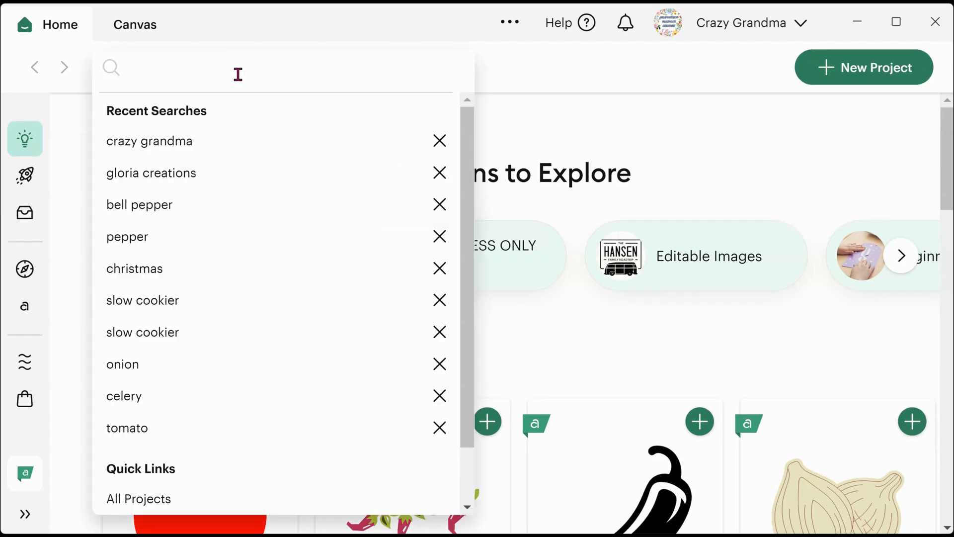
{"action": "left_click", "coordinate": [609, 98]}
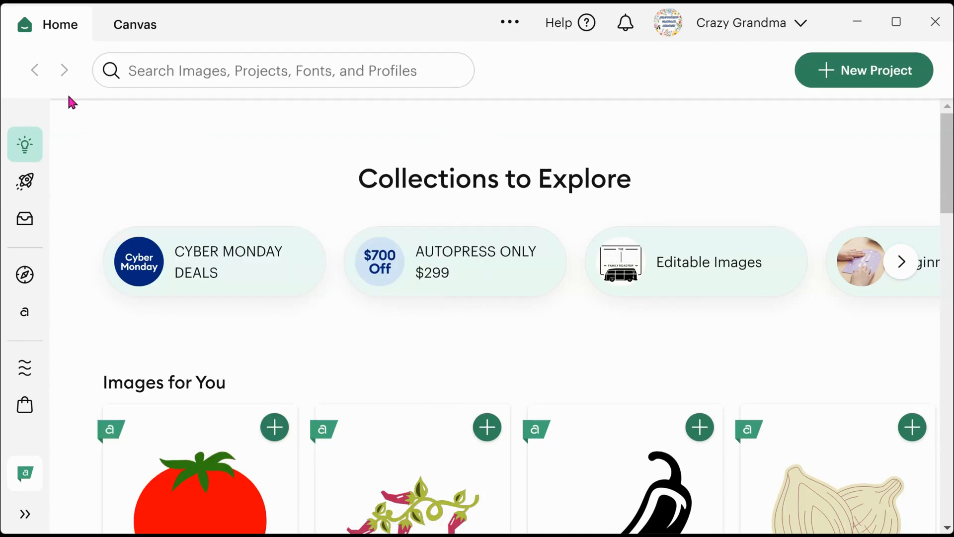
{"action": "left_click", "coordinate": [221, 75]}
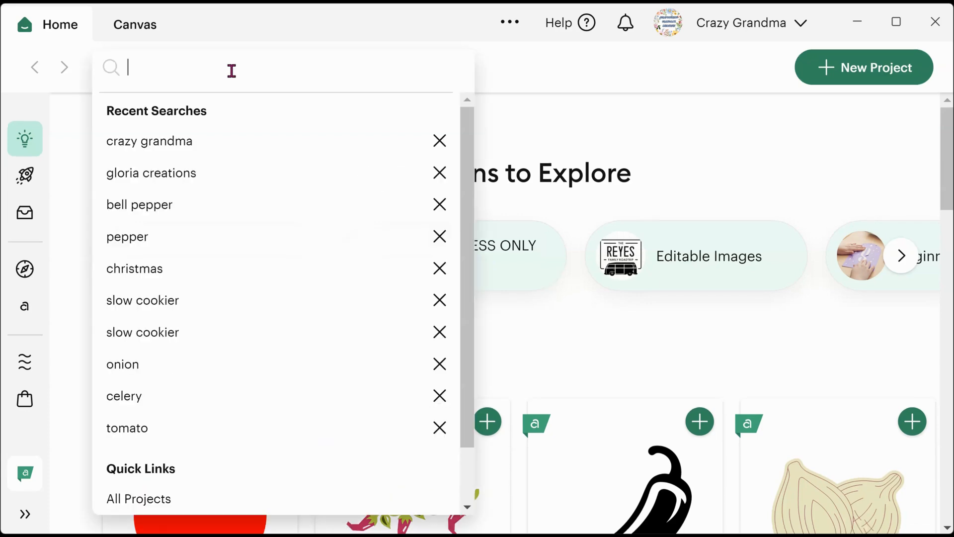
{"action": "type", "text": "crazy grandma"}
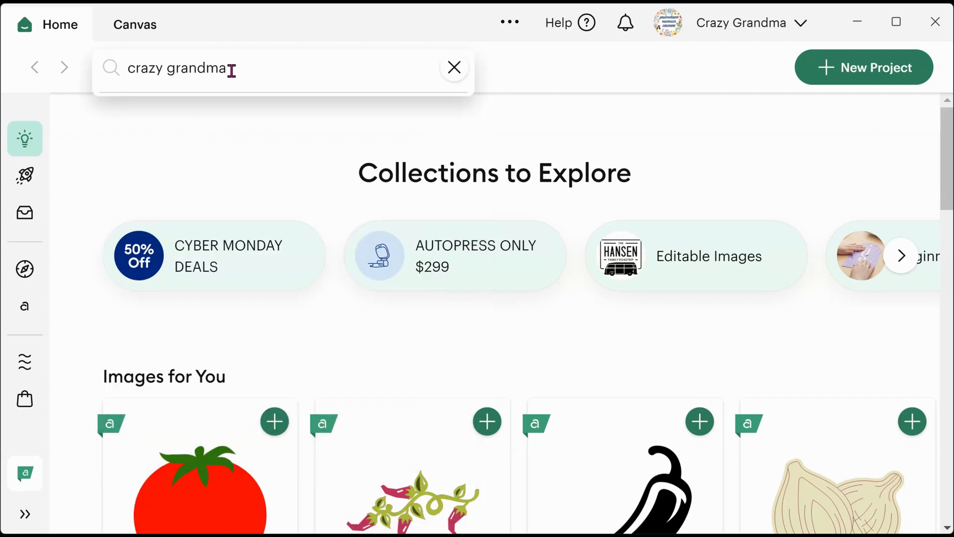
{"action": "key", "text": "Return"}
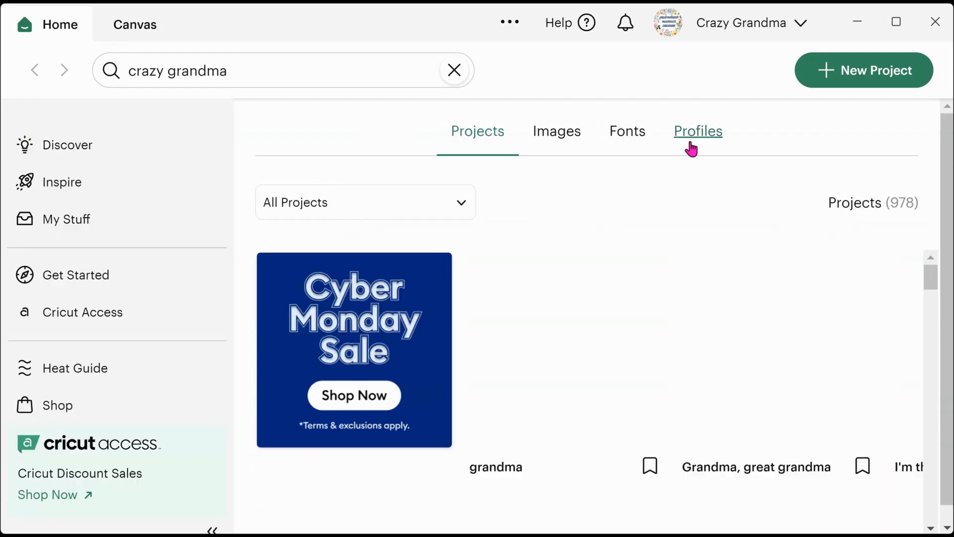
{"action": "left_click", "coordinate": [690, 145]}
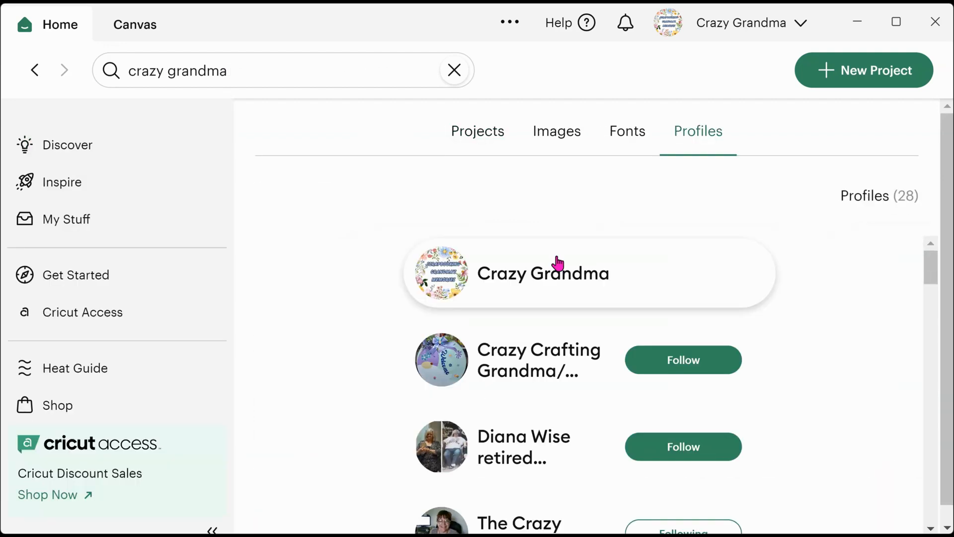
{"action": "left_click", "coordinate": [537, 285]}
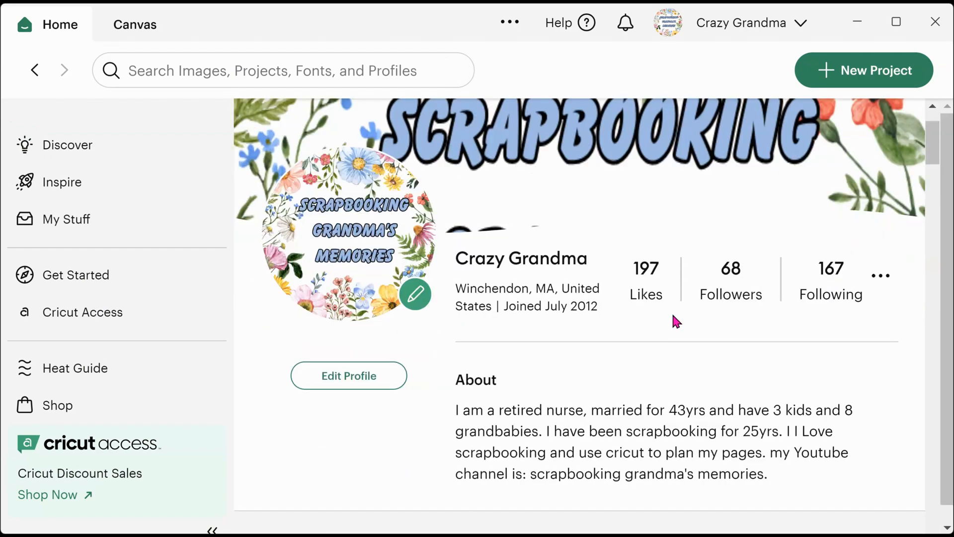
- Open the shared project L - 35ed from the profile's projects and view its second photo
{"action": "scroll", "coordinate": [677, 321], "scroll_direction": "down", "scroll_amount": 5}
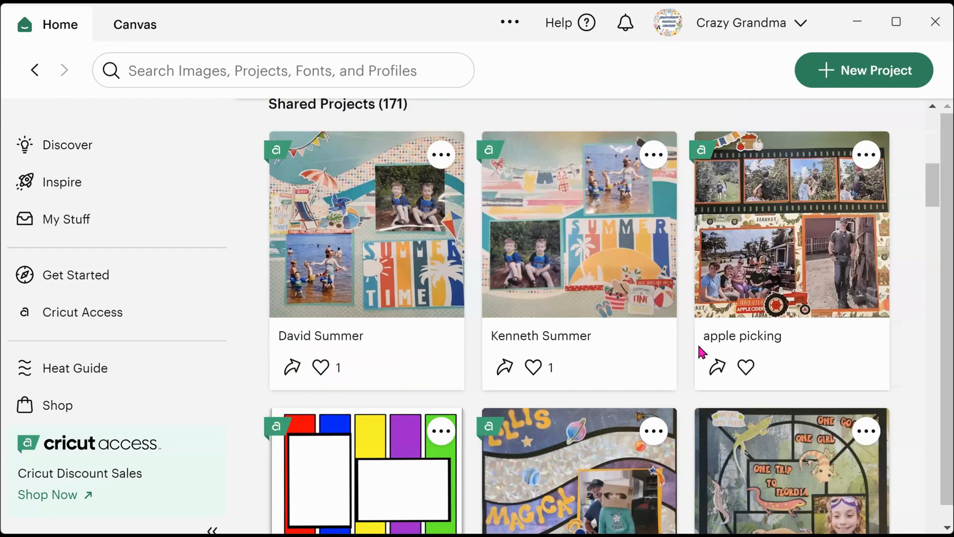
{"action": "scroll", "coordinate": [809, 314], "scroll_direction": "down", "scroll_amount": 3}
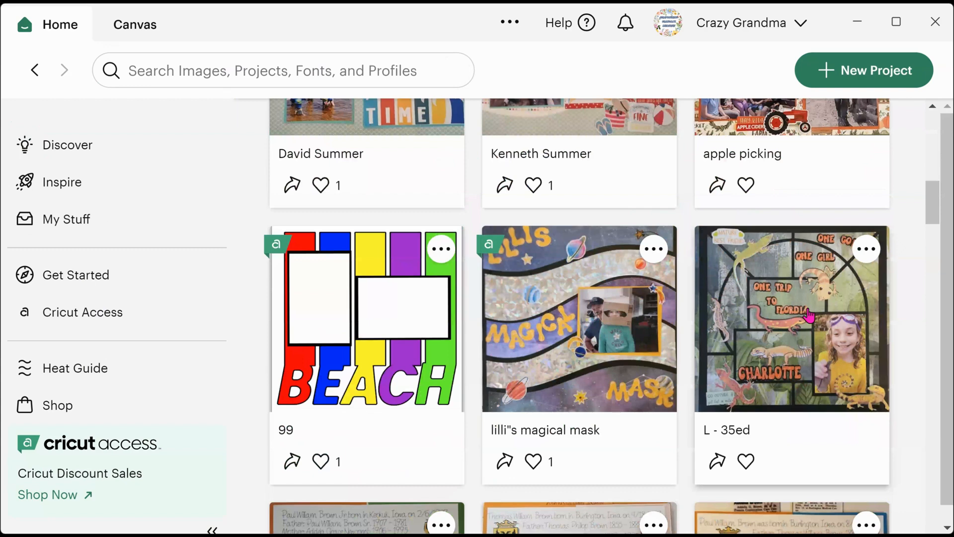
{"action": "left_click", "coordinate": [809, 314]}
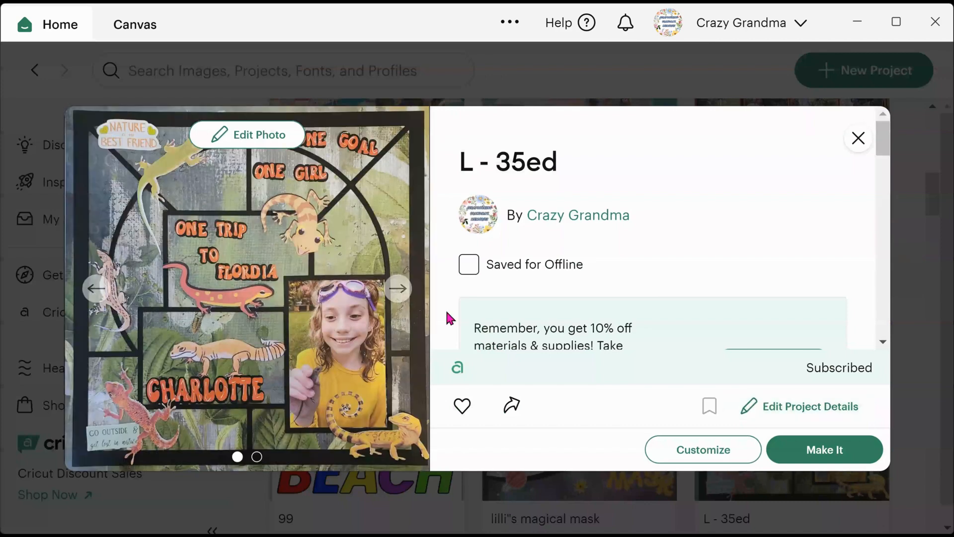
{"action": "left_click", "coordinate": [394, 298]}
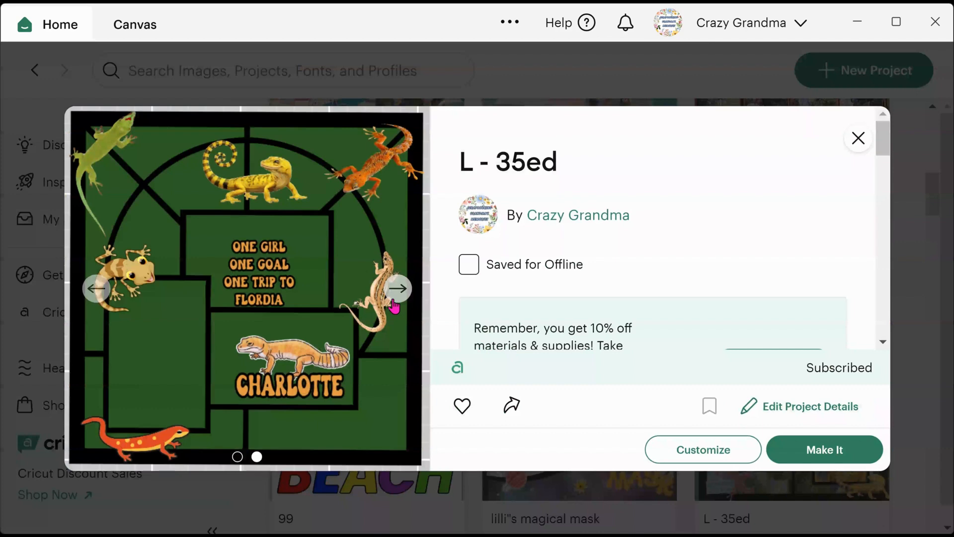
- Open the L - 35ed project for customizing and select its visible layout group, showing the whole page at 25% zoom
{"action": "left_click", "coordinate": [687, 463]}
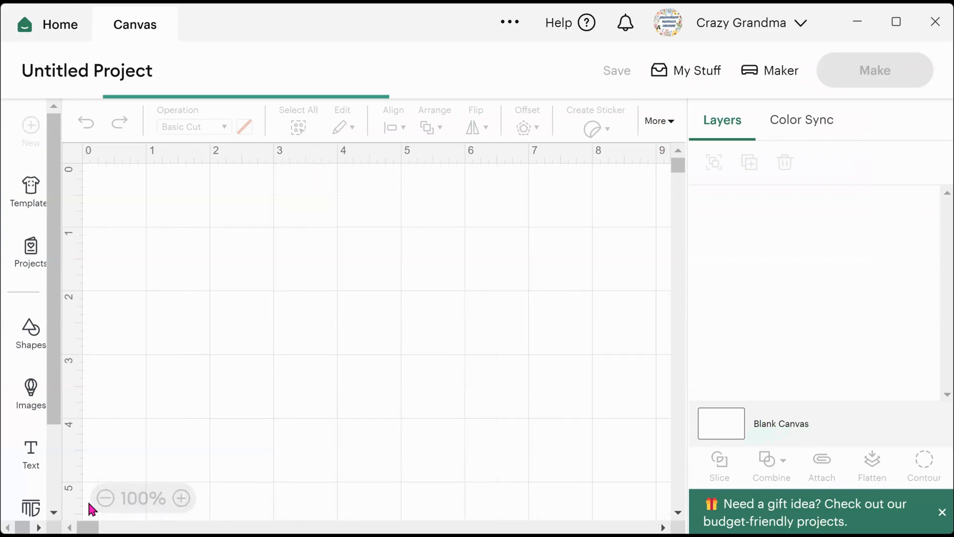
{"action": "left_click", "coordinate": [104, 498]}
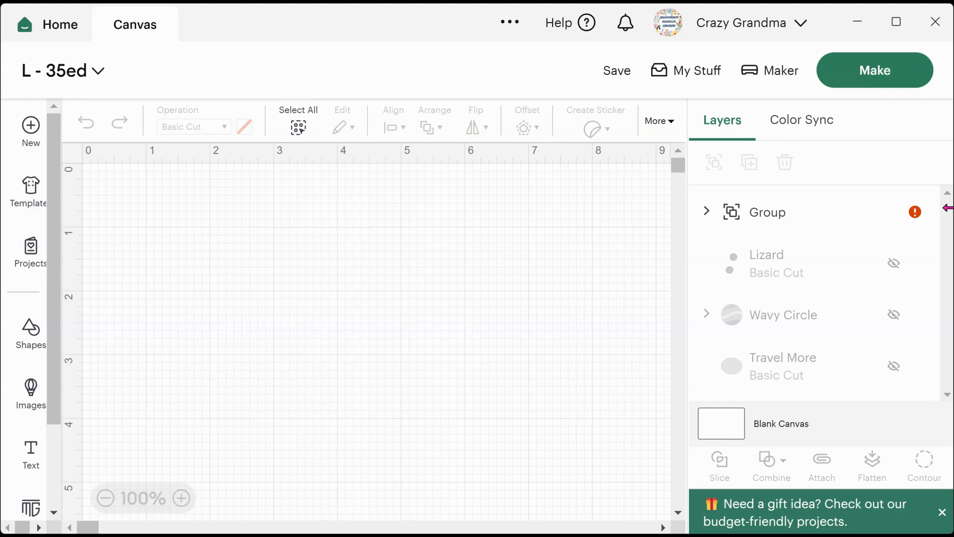
{"action": "left_click", "coordinate": [771, 222]}
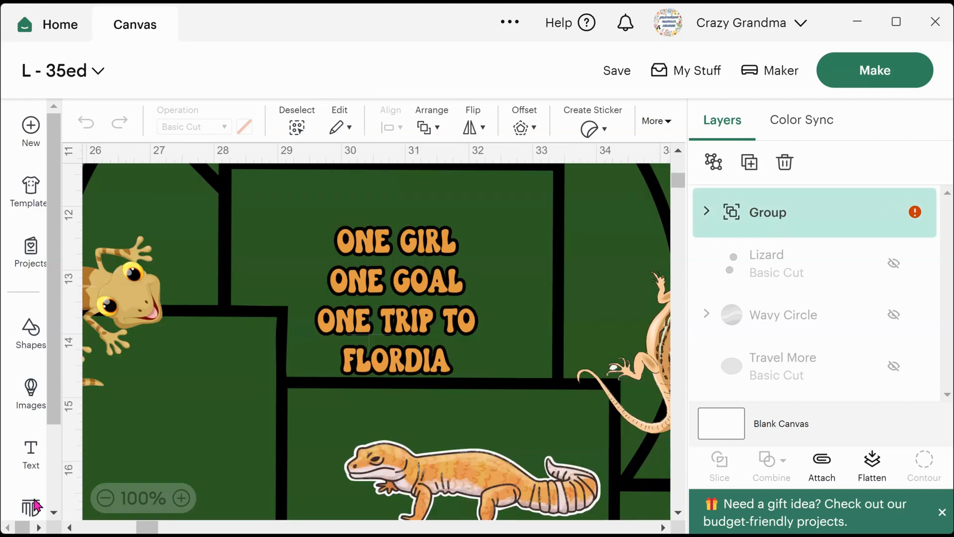
{"action": "left_click", "coordinate": [105, 498]}
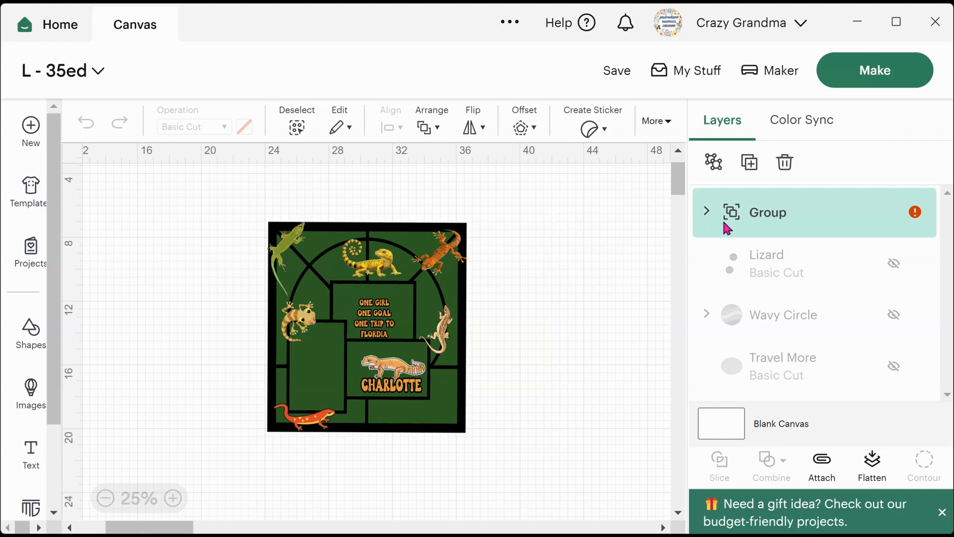
- Ungroup the scrapbook layout and move the "One Girl One Goal One Trip to Flordia" title off the page to its right
{"action": "left_click", "coordinate": [713, 163]}
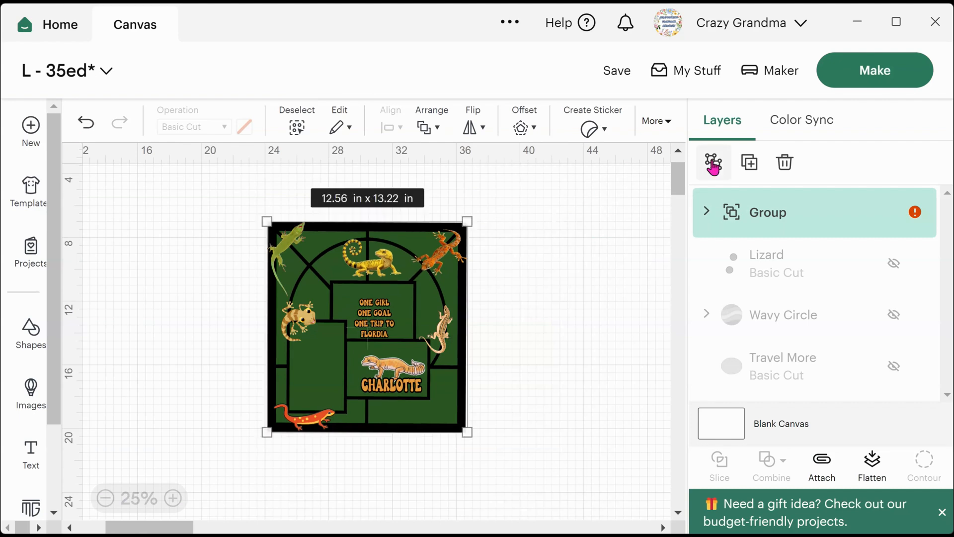
{"action": "left_click_drag", "start_coordinate": [396, 326], "coordinate": [611, 282]}
{"action": "left_click", "coordinate": [471, 324]}
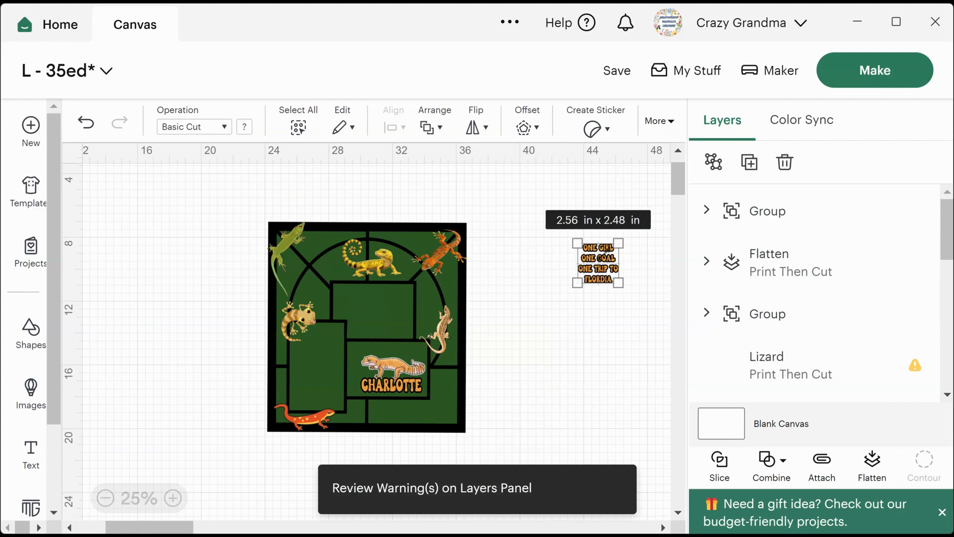
- Ungroup the moved title into its text and offset, and select only the text layer
{"action": "left_click", "coordinate": [714, 163]}
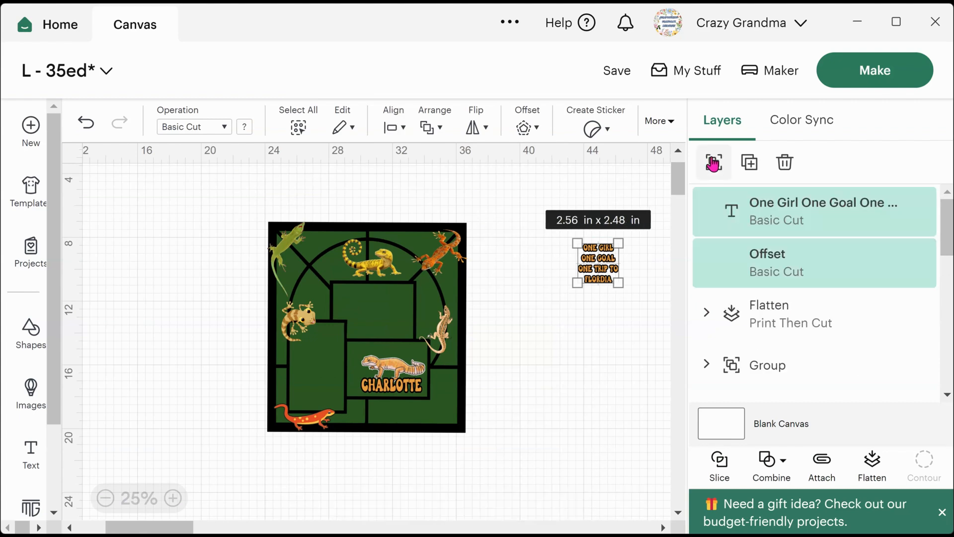
{"action": "left_click", "coordinate": [719, 174]}
{"action": "left_click", "coordinate": [718, 174]}
{"action": "left_click", "coordinate": [630, 341]}
{"action": "left_click", "coordinate": [806, 214]}
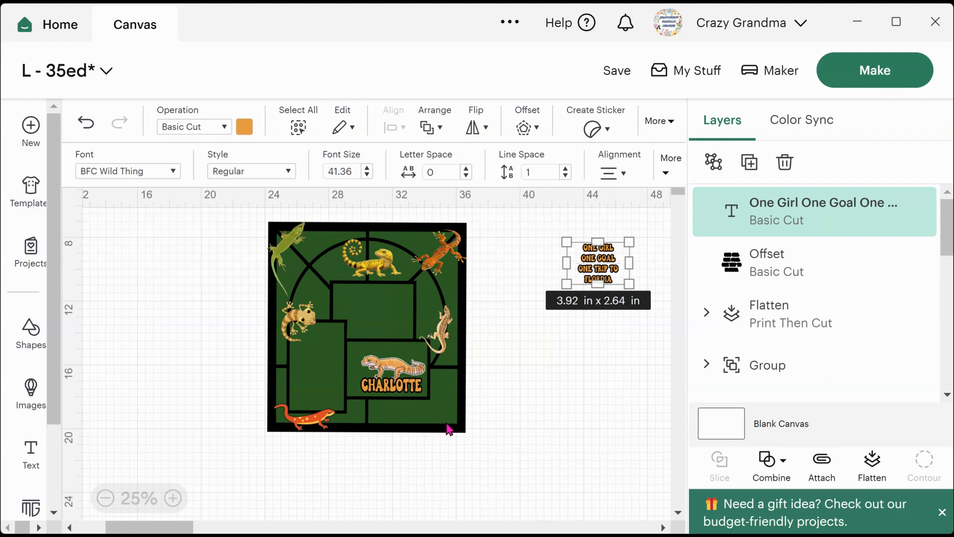
- Ungroup the page, move its green background and black frame away from the lizards, and select the Scrapbook Overlay layer
{"action": "left_click_drag", "start_coordinate": [446, 433], "coordinate": [545, 412]}
{"action": "left_click", "coordinate": [589, 433]}
{"action": "left_click_drag", "start_coordinate": [480, 428], "coordinate": [610, 426]}
{"action": "left_click", "coordinate": [712, 165]}
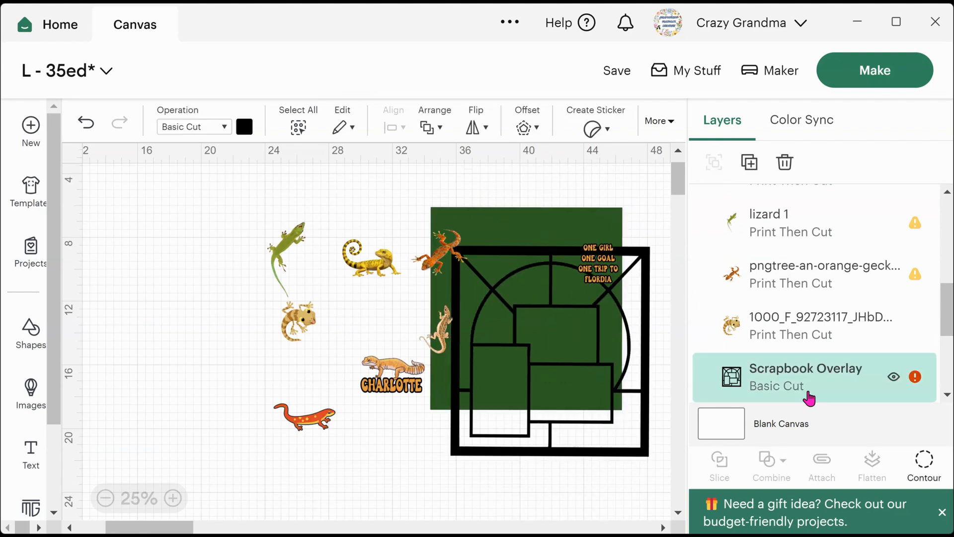
{"action": "left_click", "coordinate": [808, 397]}
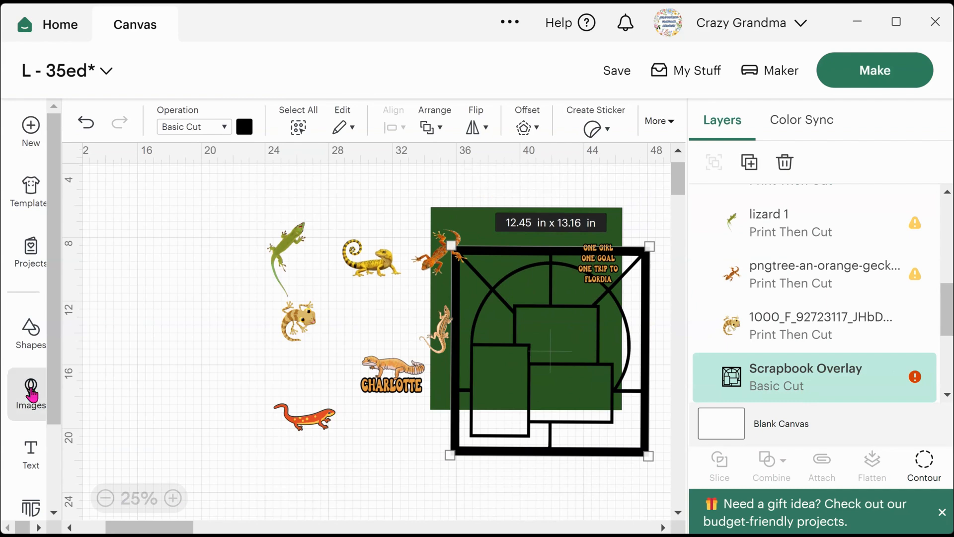
- Search the image library for "scrapbook overlay" and open the advanced search view
{"action": "left_click", "coordinate": [31, 394]}
{"action": "left_click", "coordinate": [251, 136]}
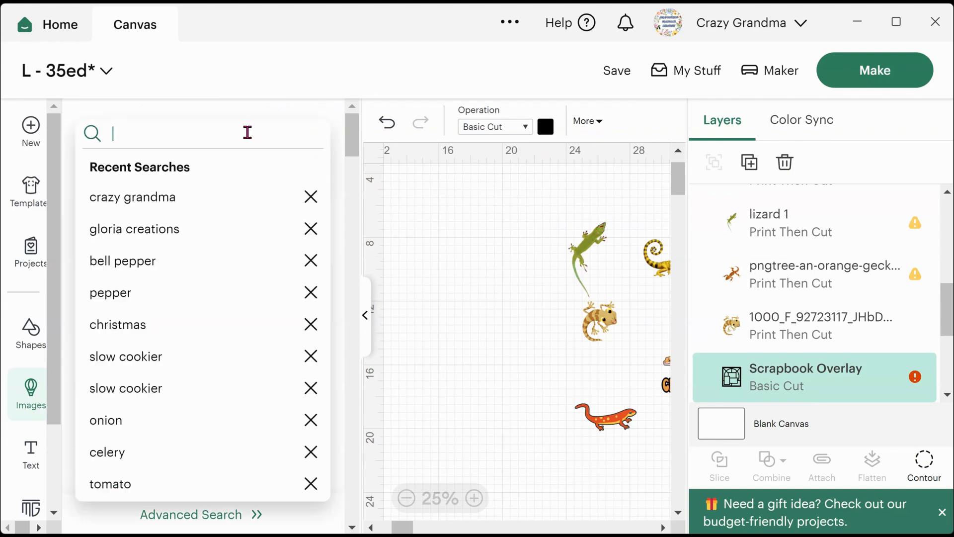
{"action": "type", "text": "scrapbook overlay"}
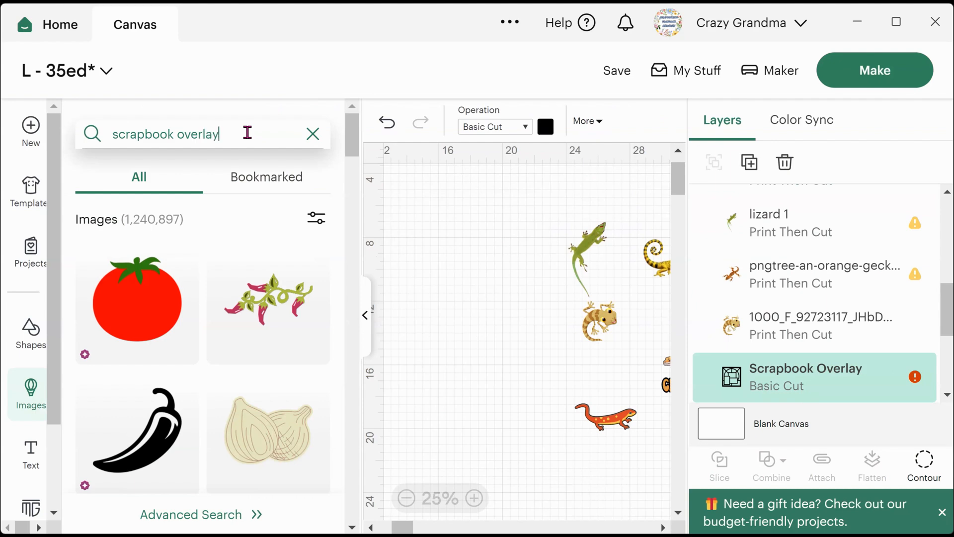
{"action": "key", "text": "Return"}
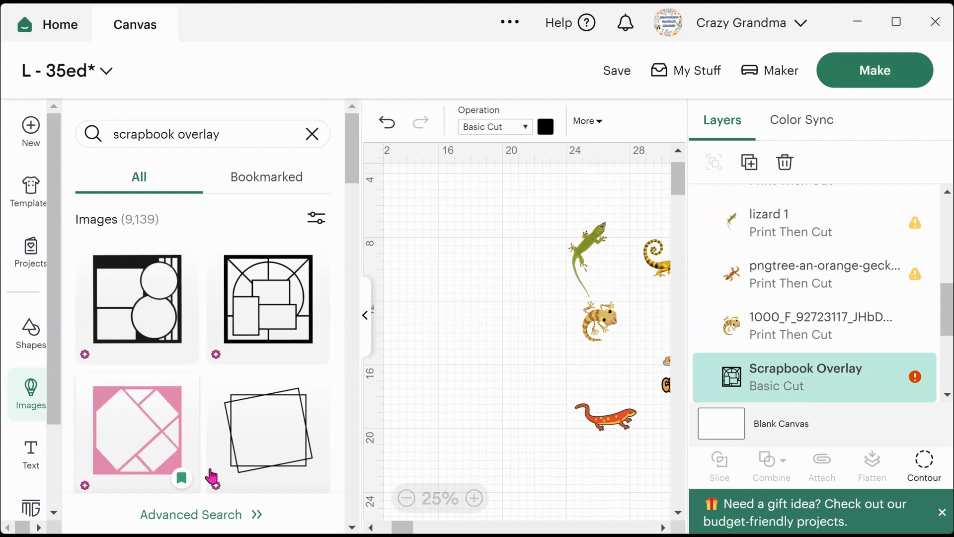
{"action": "left_click", "coordinate": [190, 517]}
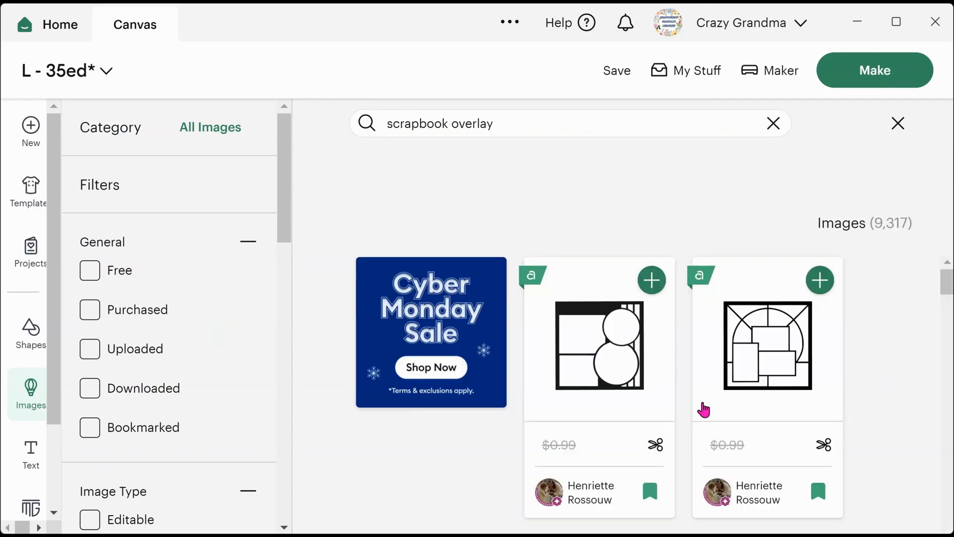
- Browse the scrapbook overlay results and open the details of the frame with the cat, dog and butterflies
{"action": "scroll", "coordinate": [756, 452], "scroll_direction": "down", "scroll_amount": 2}
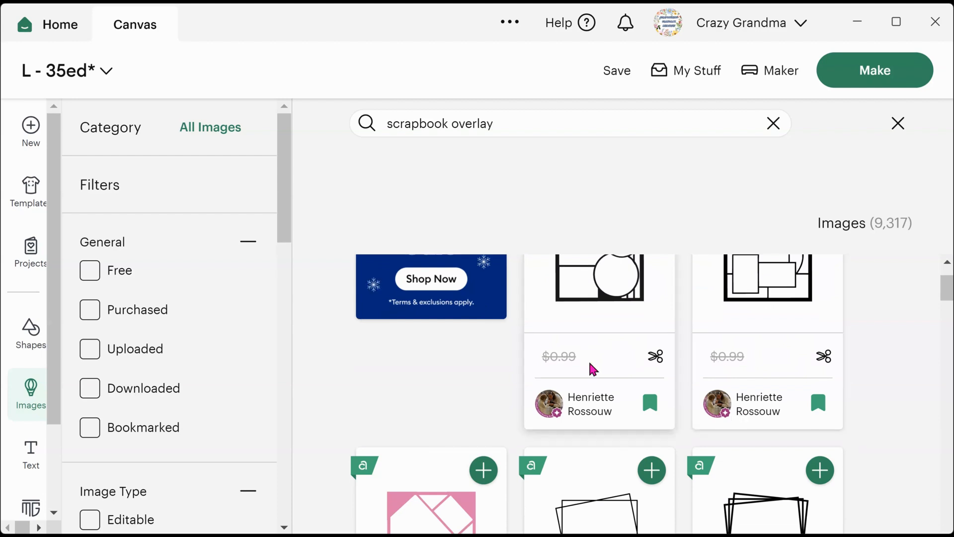
{"action": "scroll", "coordinate": [626, 385], "scroll_direction": "down", "scroll_amount": 2}
{"action": "scroll", "coordinate": [744, 345], "scroll_direction": "up", "scroll_amount": 1}
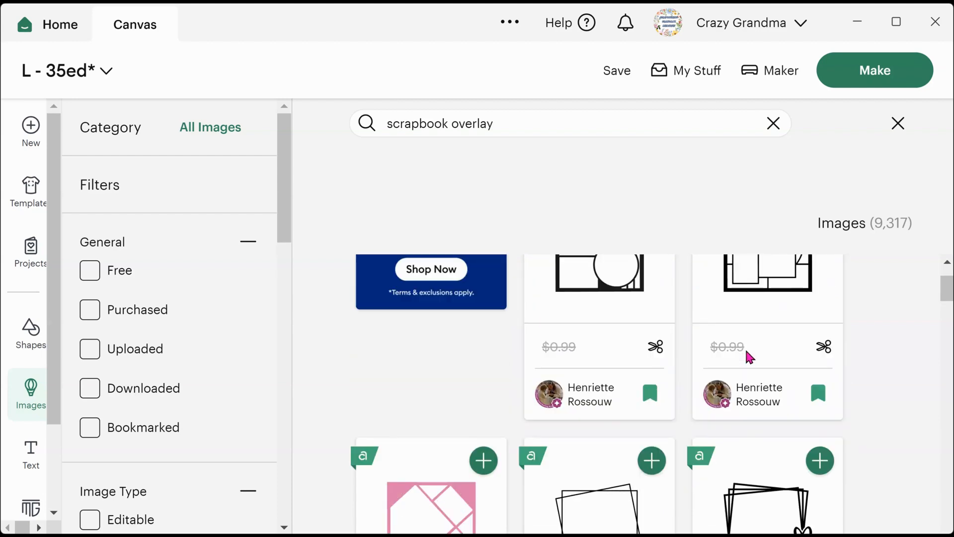
{"action": "scroll", "coordinate": [746, 351], "scroll_direction": "down", "scroll_amount": 5}
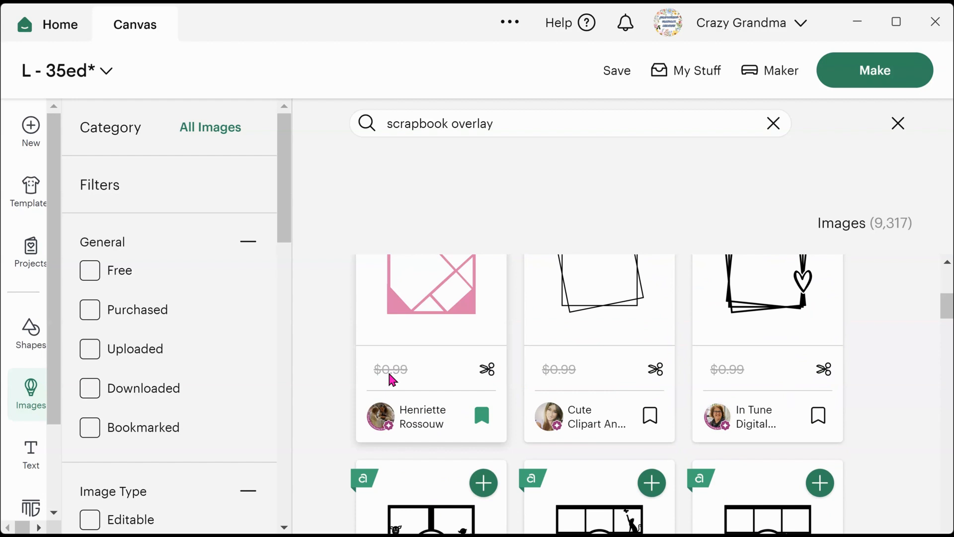
{"action": "scroll", "coordinate": [691, 392], "scroll_direction": "down", "scroll_amount": 5}
{"action": "scroll", "coordinate": [691, 392], "scroll_direction": "down", "scroll_amount": 1}
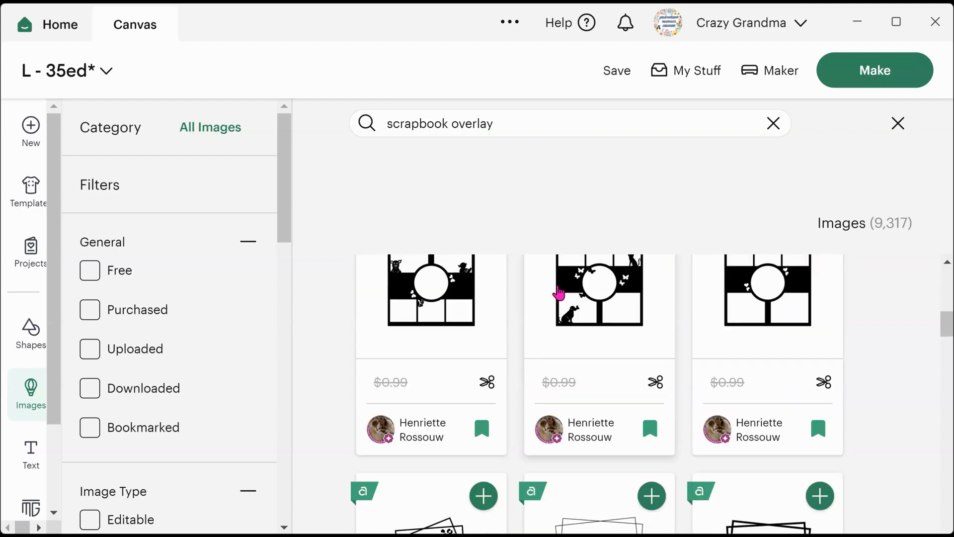
{"action": "scroll", "coordinate": [608, 321], "scroll_direction": "up", "scroll_amount": 2}
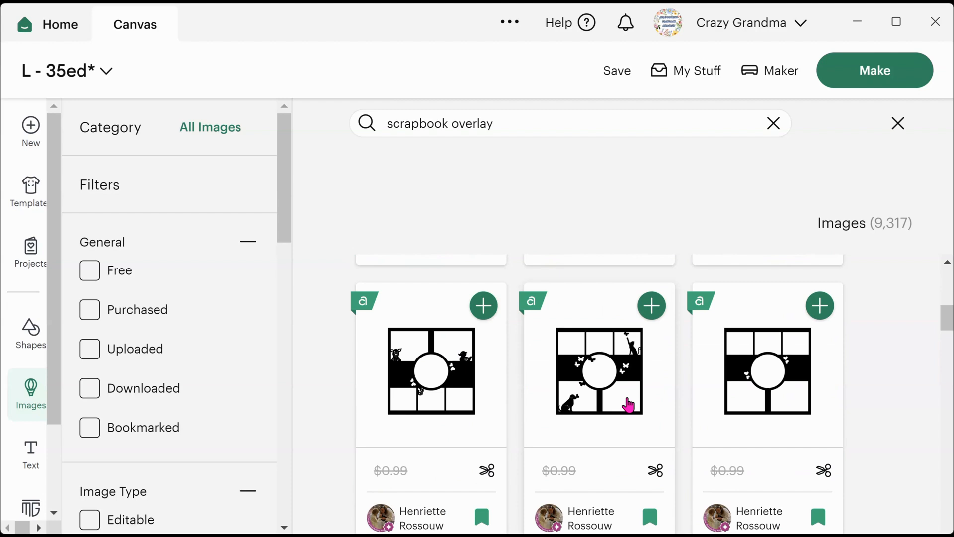
{"action": "scroll", "coordinate": [626, 404], "scroll_direction": "down", "scroll_amount": 2}
{"action": "scroll", "coordinate": [623, 393], "scroll_direction": "up", "scroll_amount": 2}
{"action": "left_click", "coordinate": [609, 359]}
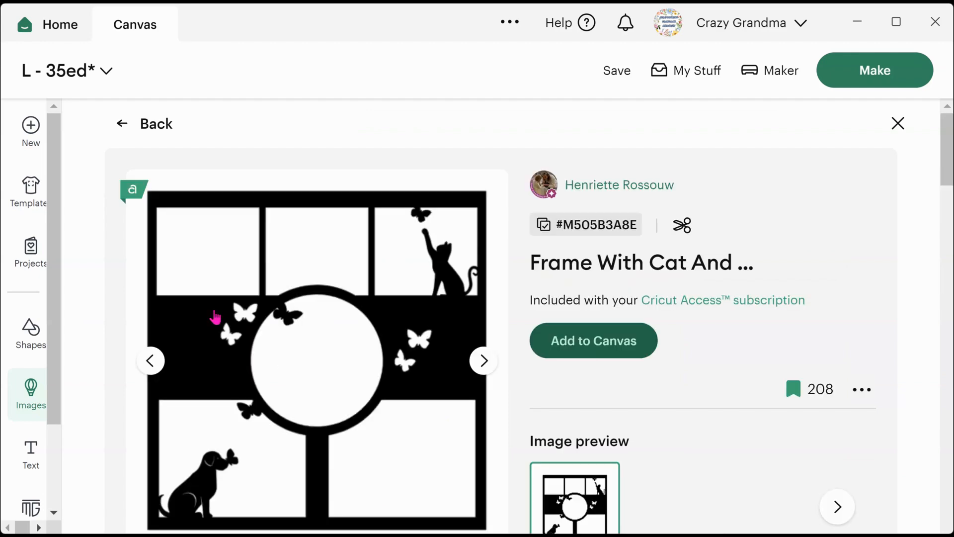
- Look through the similar images suggested for the cat and dog frame
{"action": "scroll", "coordinate": [631, 354], "scroll_direction": "down", "scroll_amount": 5}
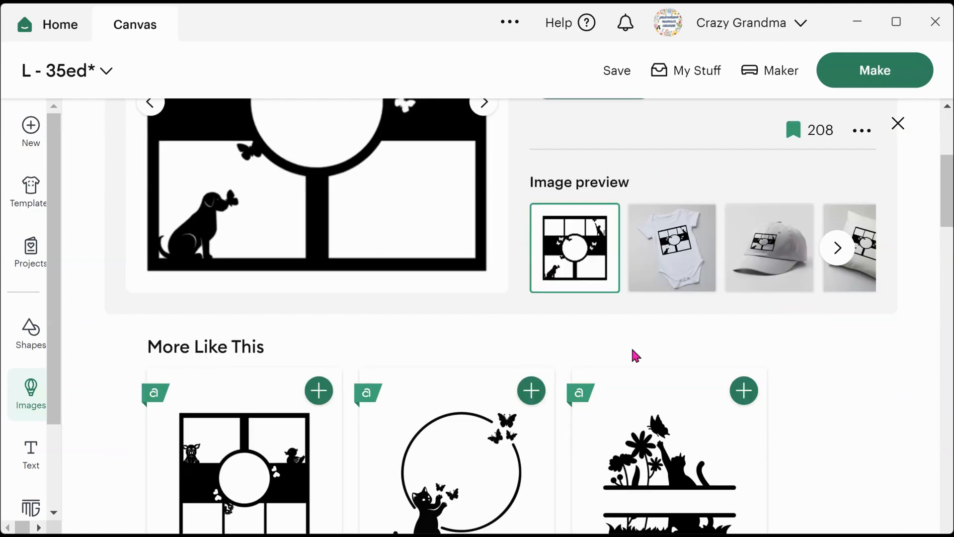
{"action": "scroll", "coordinate": [610, 359], "scroll_direction": "down", "scroll_amount": 3}
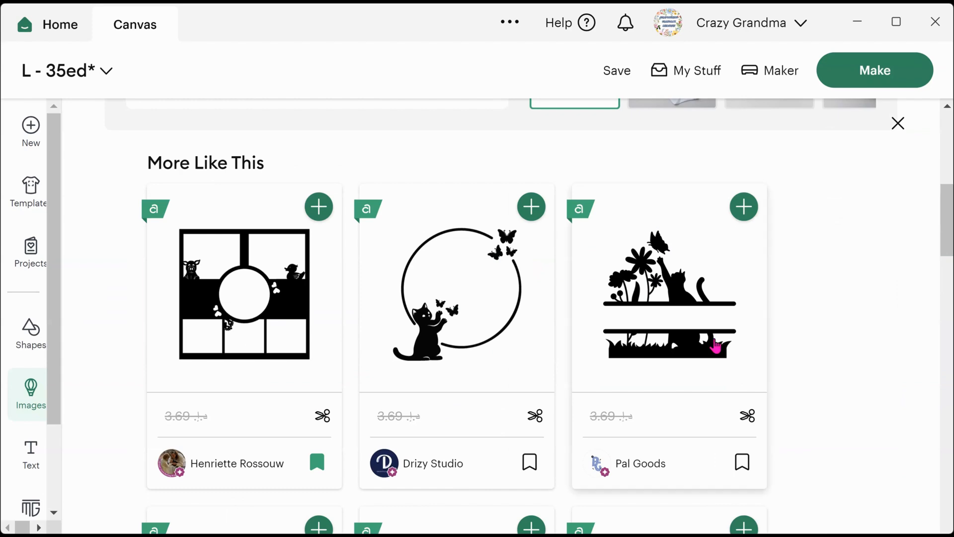
{"action": "scroll", "coordinate": [715, 348], "scroll_direction": "down", "scroll_amount": 3}
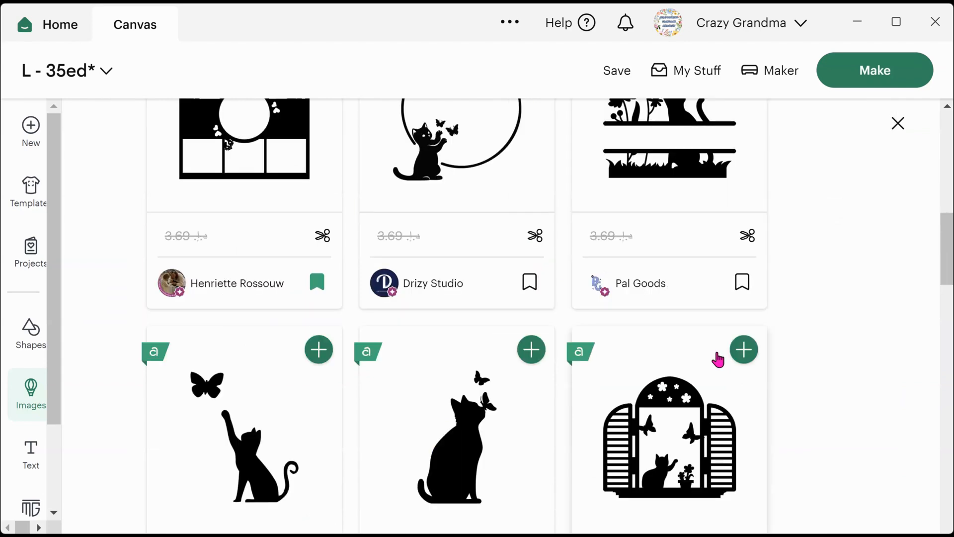
{"action": "scroll", "coordinate": [718, 358], "scroll_direction": "down", "scroll_amount": 3}
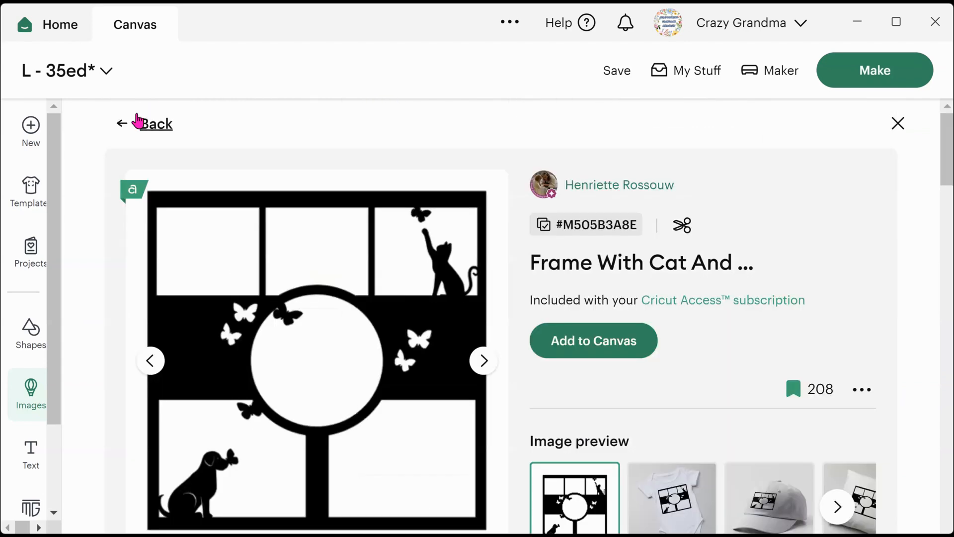
- Return to the scrapbook overlay search results and browse the available frame and page designs
{"action": "left_click", "coordinate": [140, 123]}
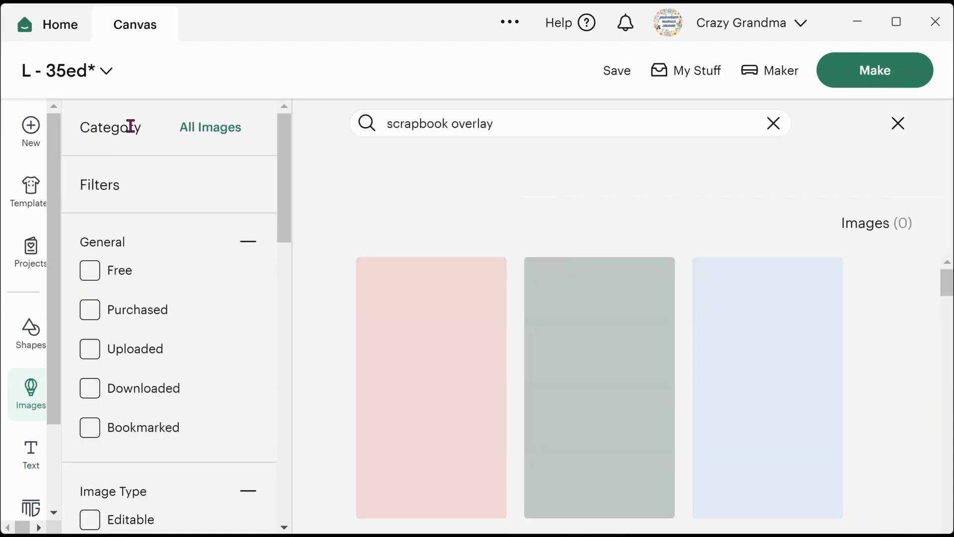
{"action": "scroll", "coordinate": [645, 322], "scroll_direction": "down", "scroll_amount": 5}
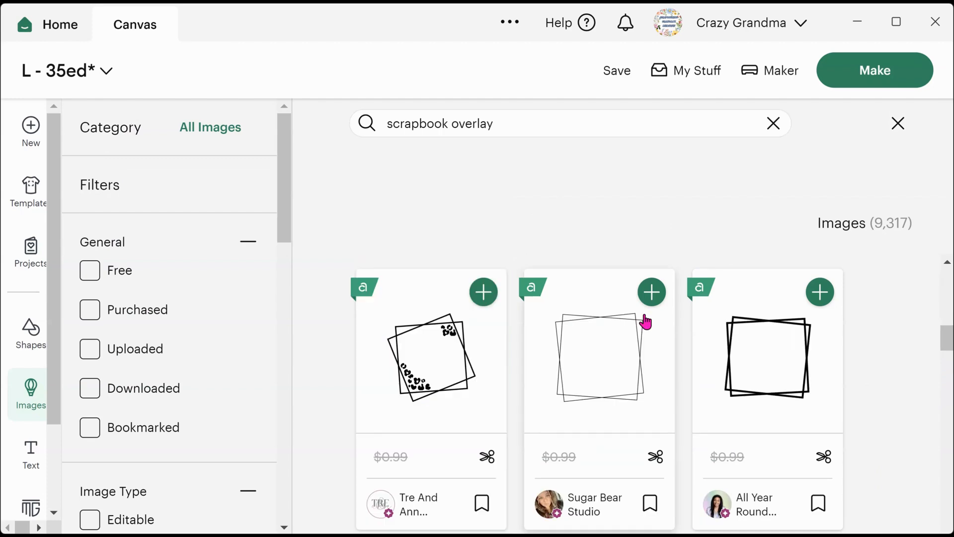
{"action": "scroll", "coordinate": [646, 322], "scroll_direction": "down", "scroll_amount": 2}
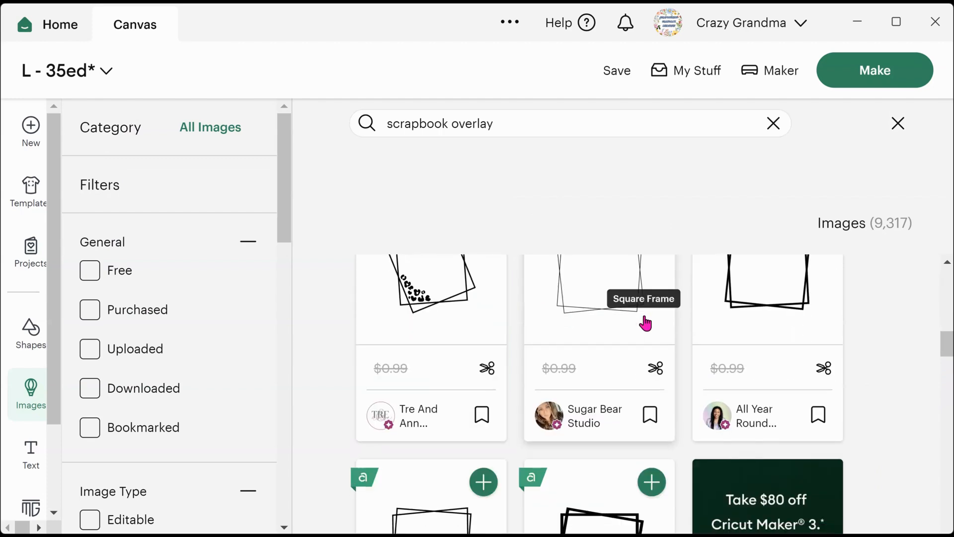
{"action": "scroll", "coordinate": [646, 324], "scroll_direction": "down", "scroll_amount": 5}
{"action": "scroll", "coordinate": [646, 324], "scroll_direction": "down", "scroll_amount": 12}
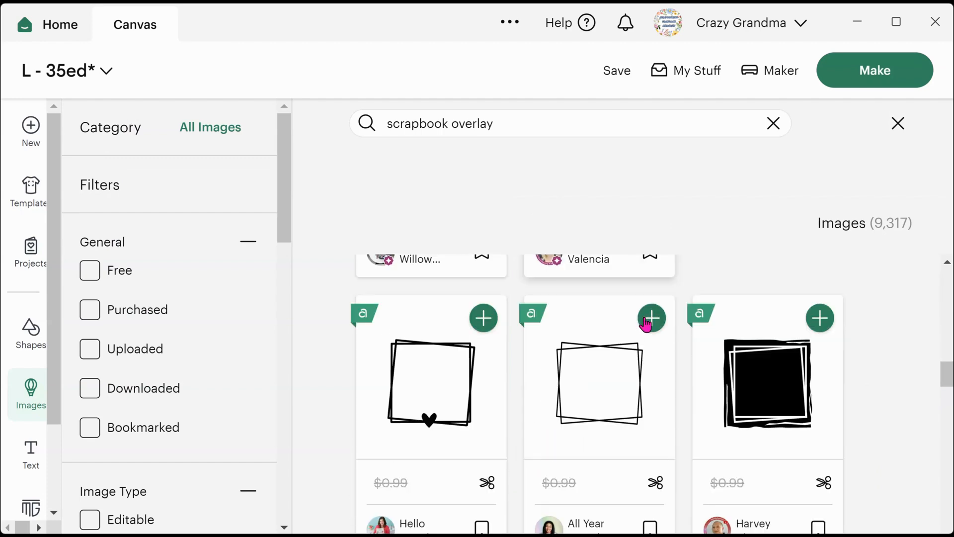
{"action": "scroll", "coordinate": [647, 325], "scroll_direction": "up", "scroll_amount": 3}
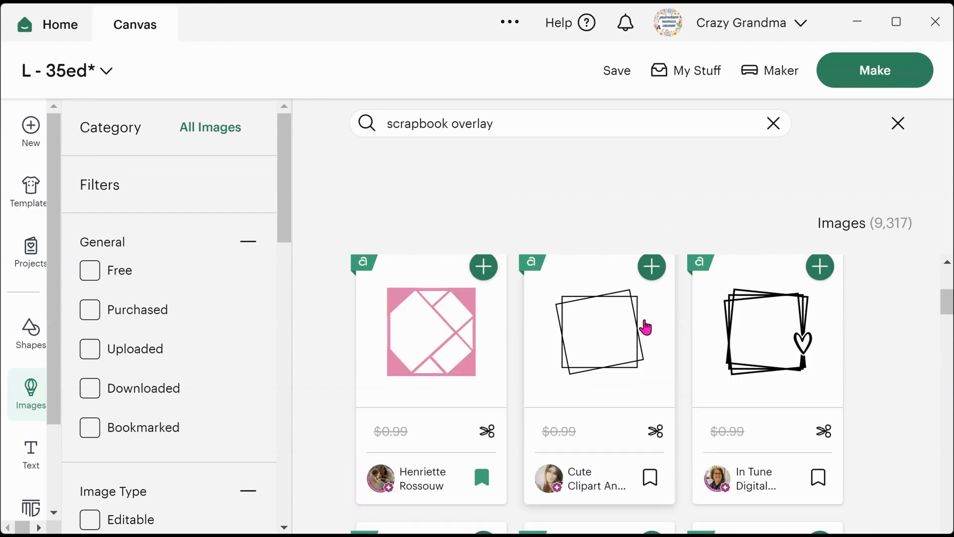
{"action": "scroll", "coordinate": [645, 326], "scroll_direction": "down", "scroll_amount": 5}
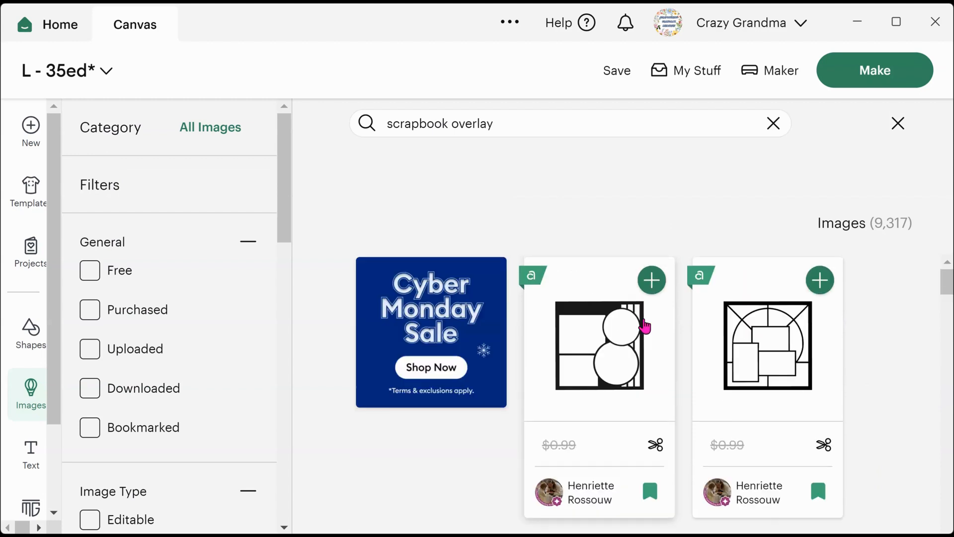
- Review the Scrapbook Overlay with two overlapping circles and its similar images, add it to the canvas, and close the image library
{"action": "left_click", "coordinate": [604, 350]}
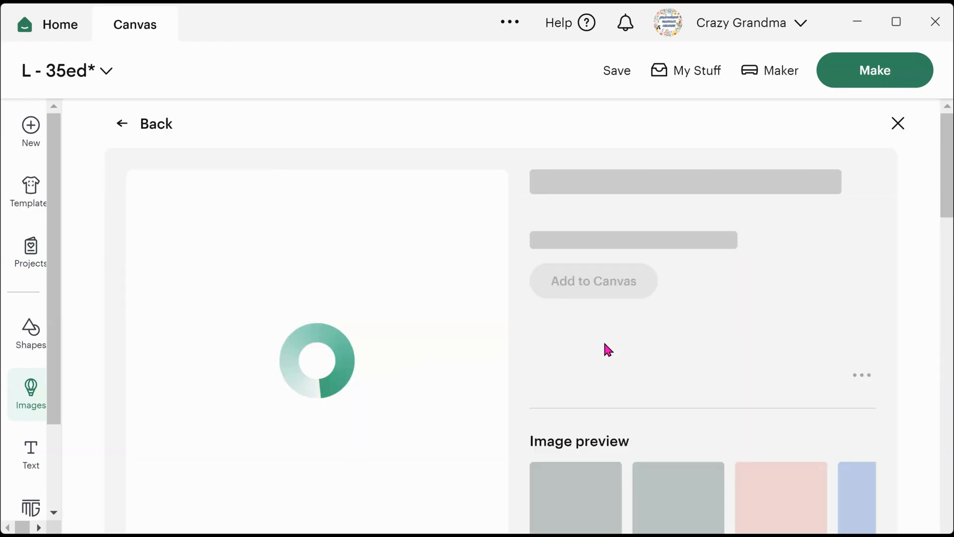
{"action": "scroll", "coordinate": [591, 357], "scroll_direction": "down", "scroll_amount": 8}
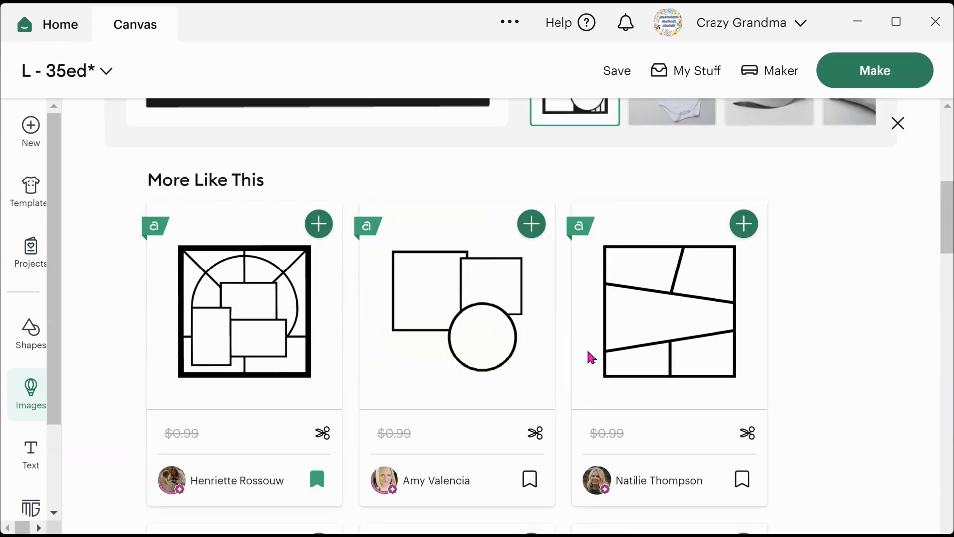
{"action": "scroll", "coordinate": [588, 356], "scroll_direction": "down", "scroll_amount": 2}
{"action": "scroll", "coordinate": [589, 355], "scroll_direction": "up", "scroll_amount": 10}
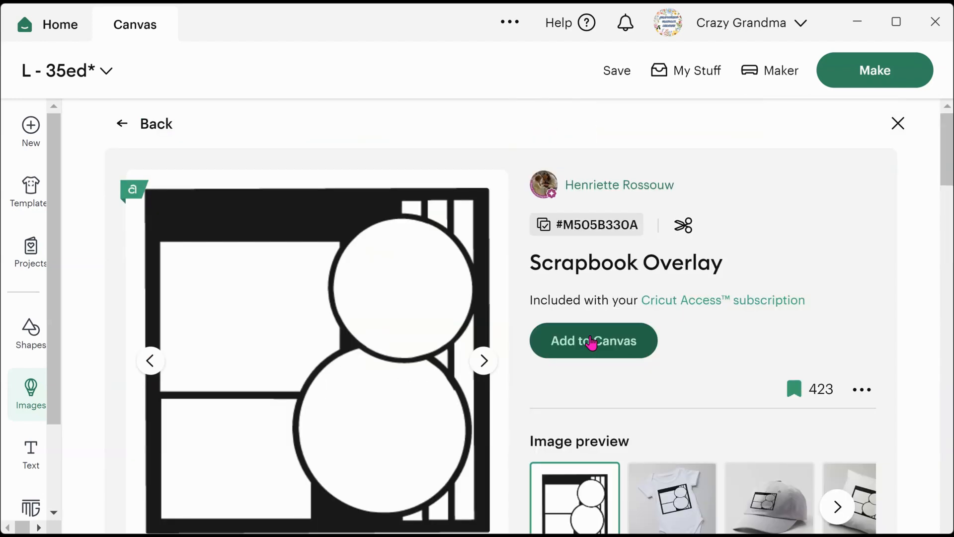
{"action": "scroll", "coordinate": [590, 350], "scroll_direction": "down", "scroll_amount": 4}
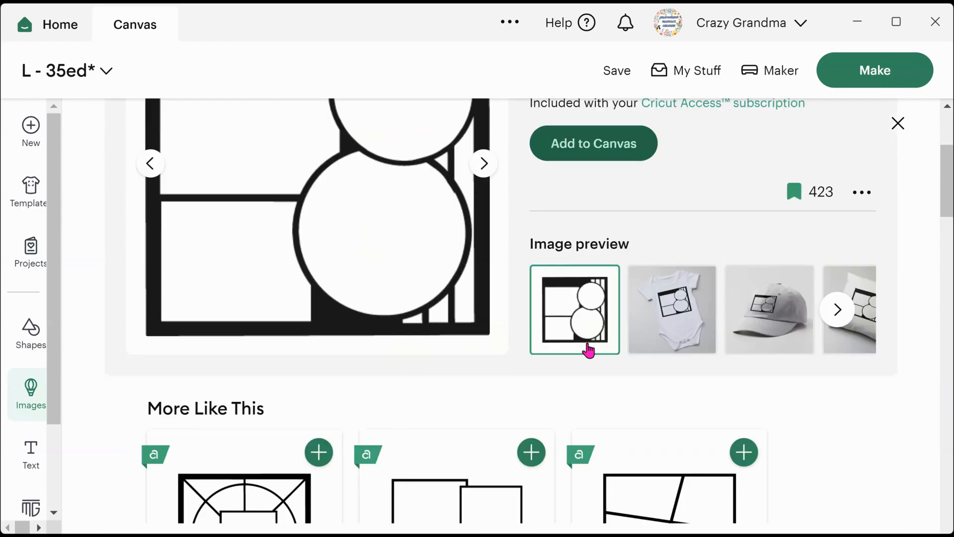
{"action": "scroll", "coordinate": [588, 350], "scroll_direction": "down", "scroll_amount": 3}
{"action": "scroll", "coordinate": [588, 351], "scroll_direction": "up", "scroll_amount": 5}
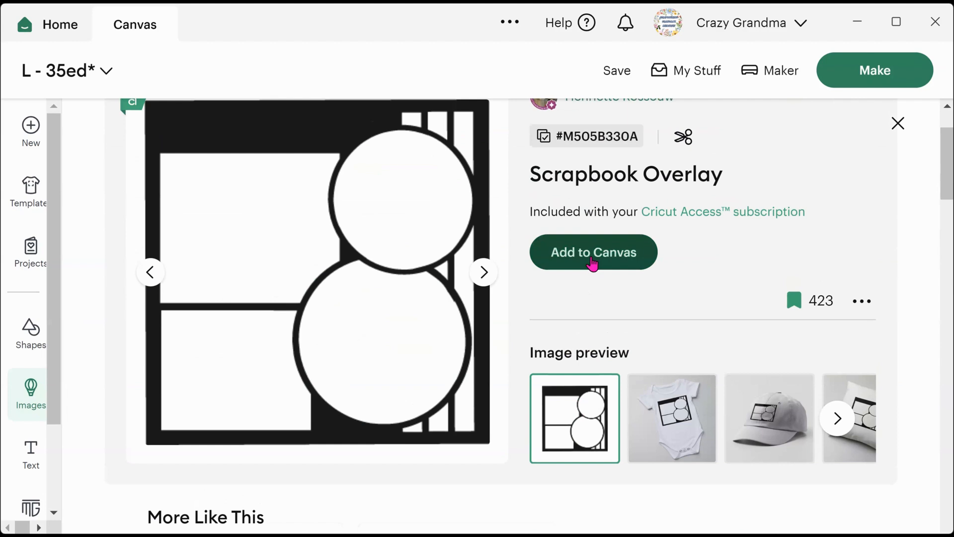
{"action": "left_click", "coordinate": [592, 262]}
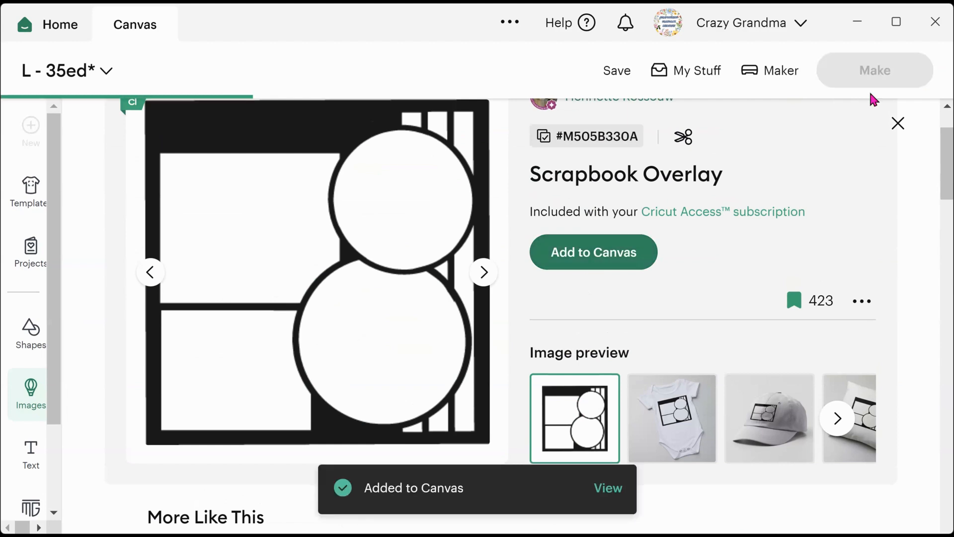
{"action": "left_click", "coordinate": [899, 125]}
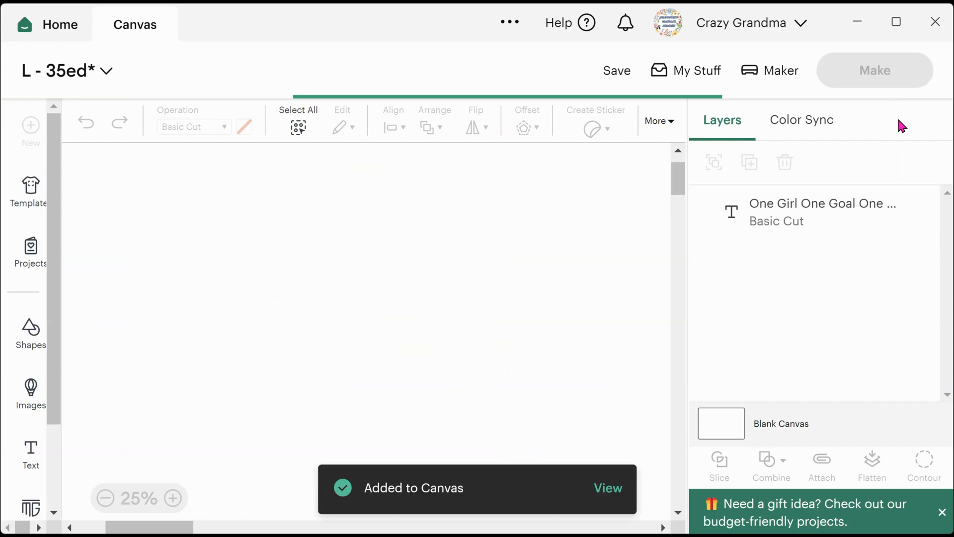
- Delete the green background, the old black frame, the name text and the lizards selected with them from the canvas
{"action": "left_click_drag", "start_coordinate": [551, 240], "coordinate": [563, 258]}
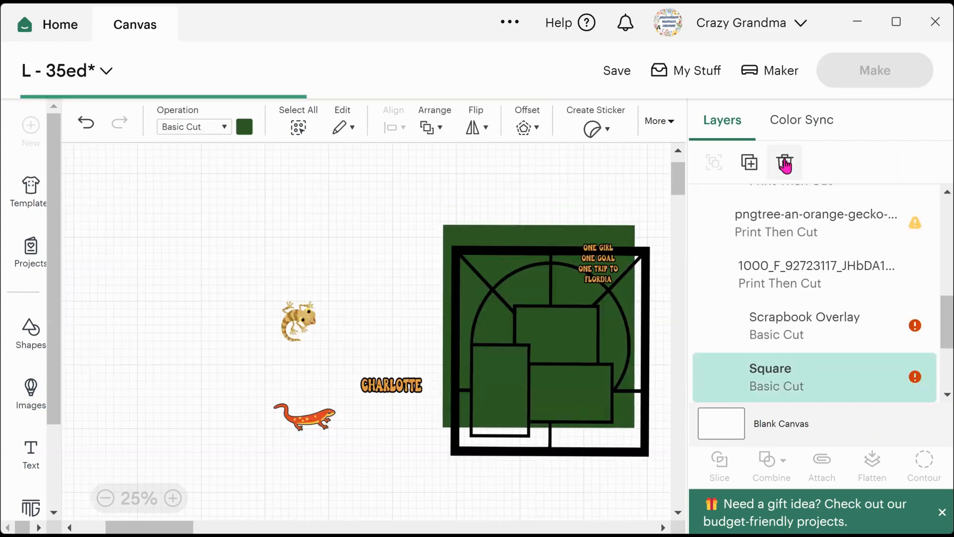
{"action": "left_click", "coordinate": [491, 238]}
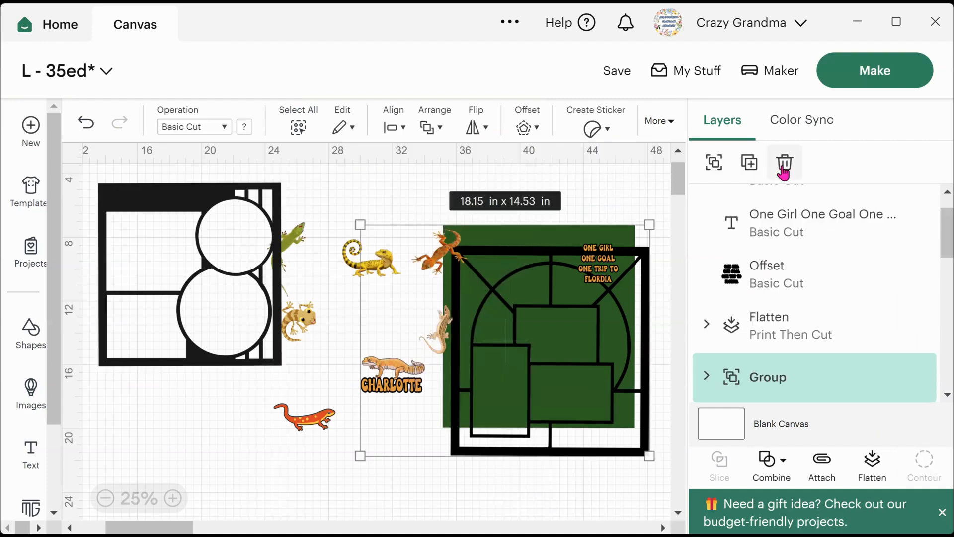
{"action": "left_click", "coordinate": [784, 164]}
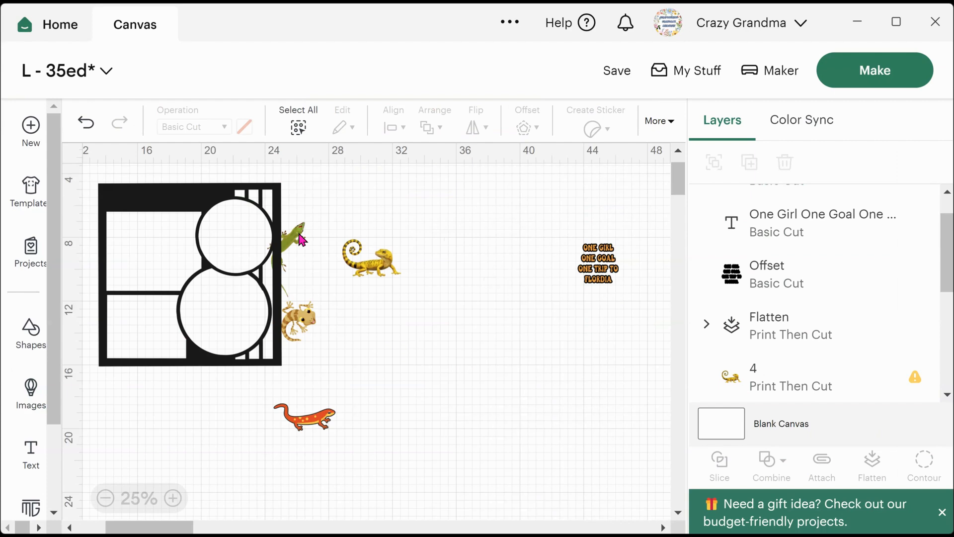
- Gather the remaining lizards near the One Girl One Goal text and delete them all together with the text
{"action": "left_click_drag", "start_coordinate": [298, 234], "coordinate": [562, 284]}
{"action": "left_click_drag", "start_coordinate": [305, 317], "coordinate": [543, 285]}
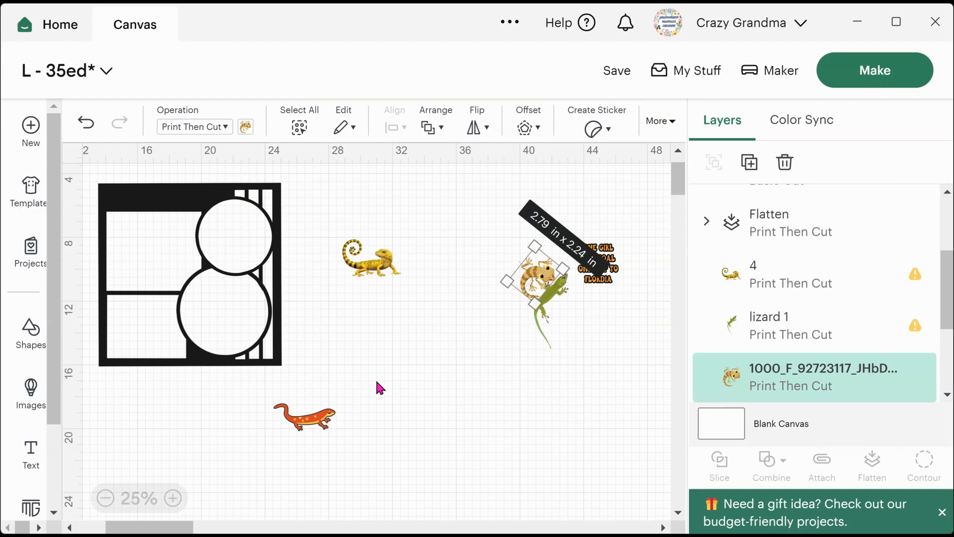
{"action": "left_click_drag", "start_coordinate": [277, 408], "coordinate": [405, 327]}
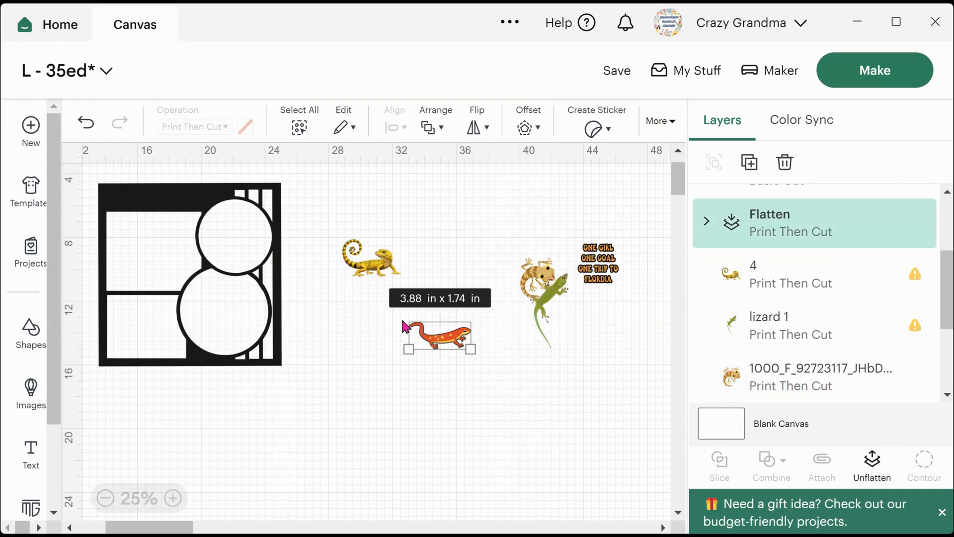
{"action": "left_click_drag", "start_coordinate": [370, 259], "coordinate": [440, 283]}
{"action": "left_click_drag", "start_coordinate": [368, 187], "coordinate": [640, 347]}
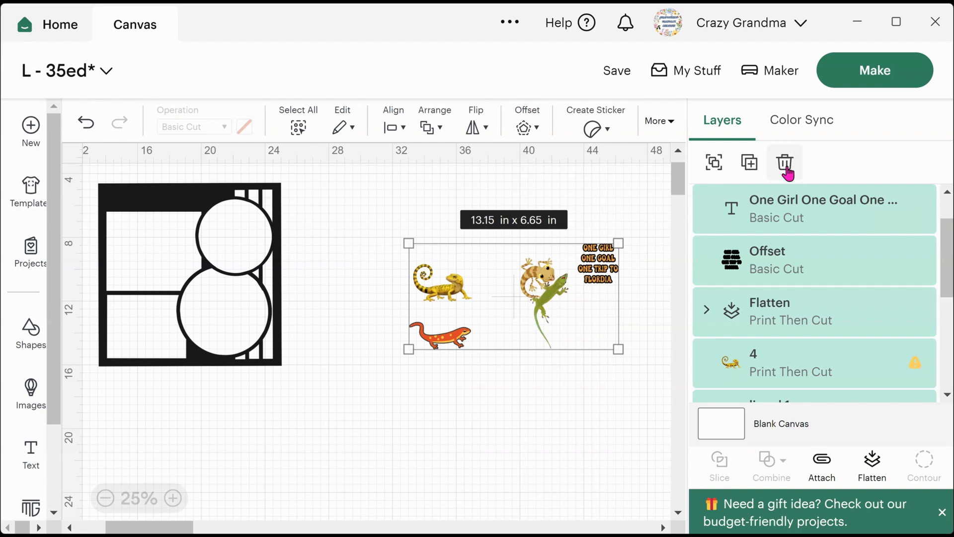
{"action": "left_click", "coordinate": [787, 172]}
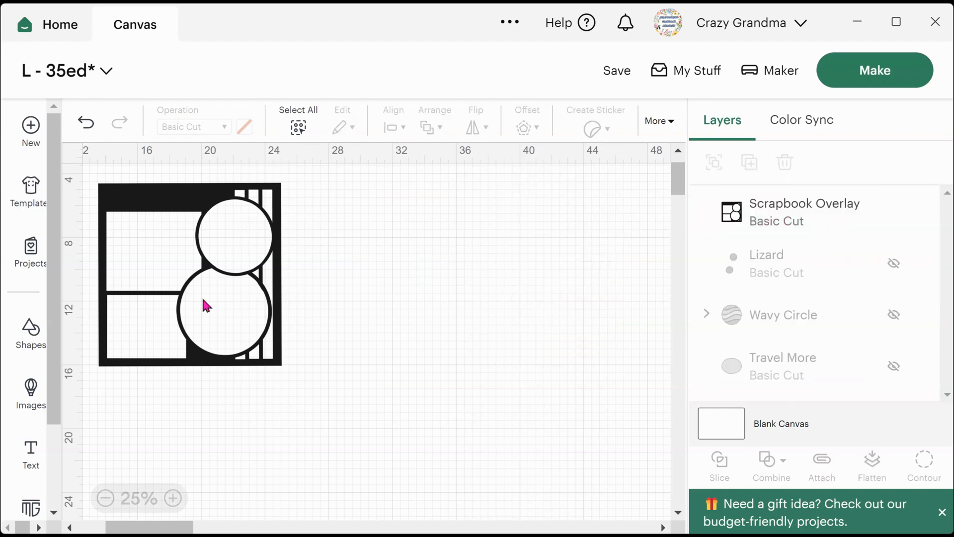
{"action": "left_click_drag", "start_coordinate": [210, 312], "coordinate": [425, 330]}
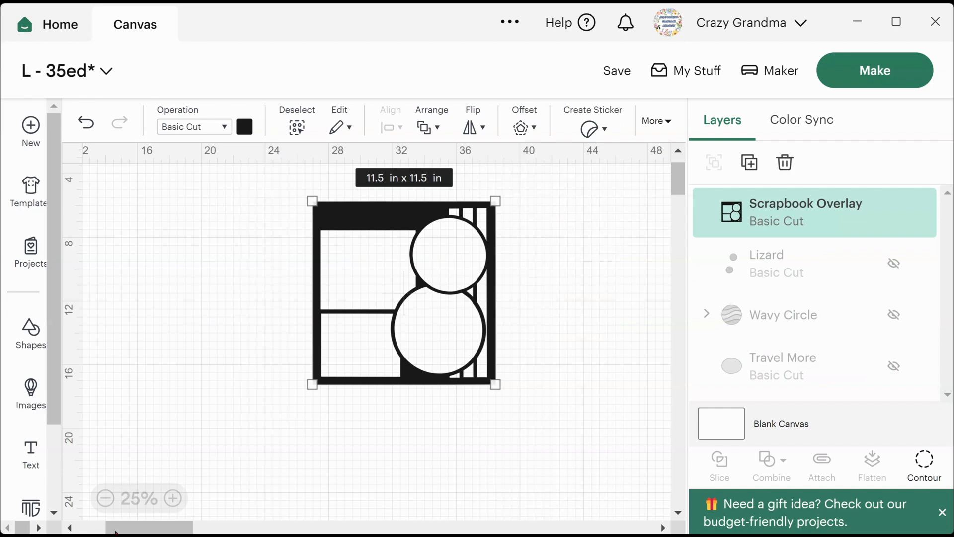
{"action": "left_click", "coordinate": [23, 341]}
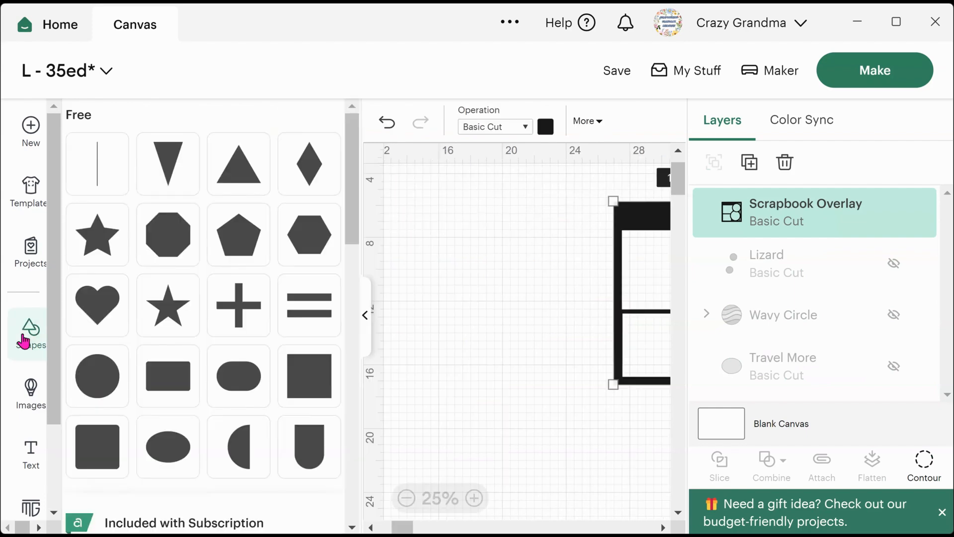
{"action": "scroll", "coordinate": [285, 368], "scroll_direction": "down", "scroll_amount": 2}
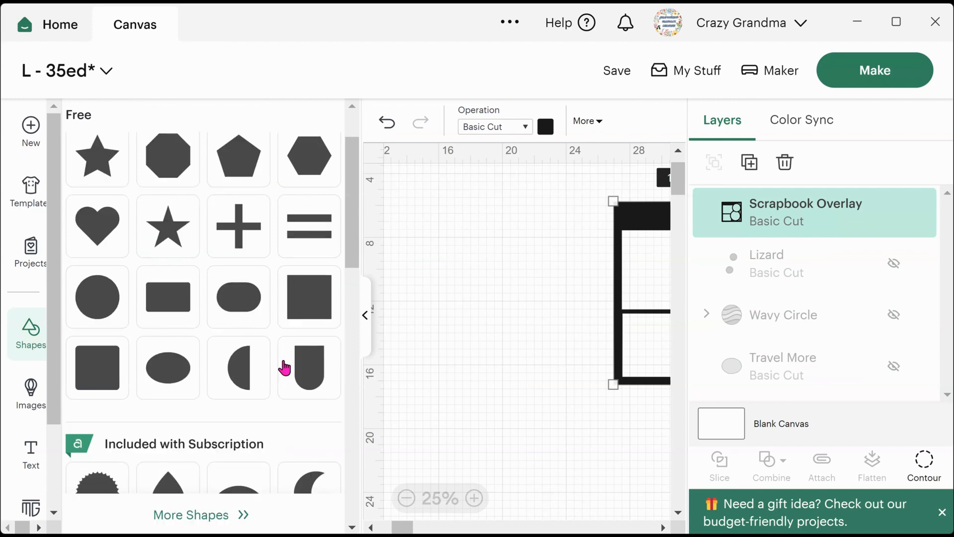
{"action": "left_click", "coordinate": [320, 292]}
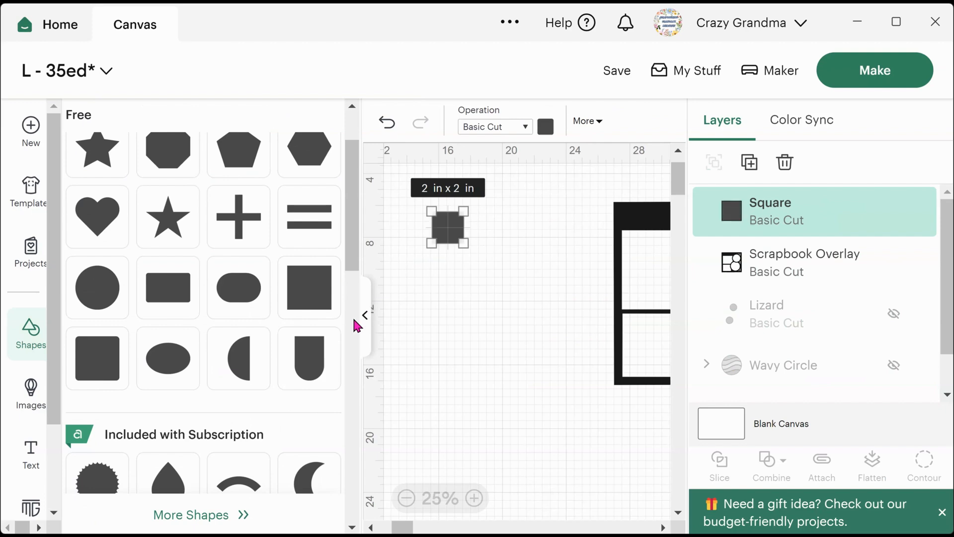
{"action": "left_click", "coordinate": [480, 324]}
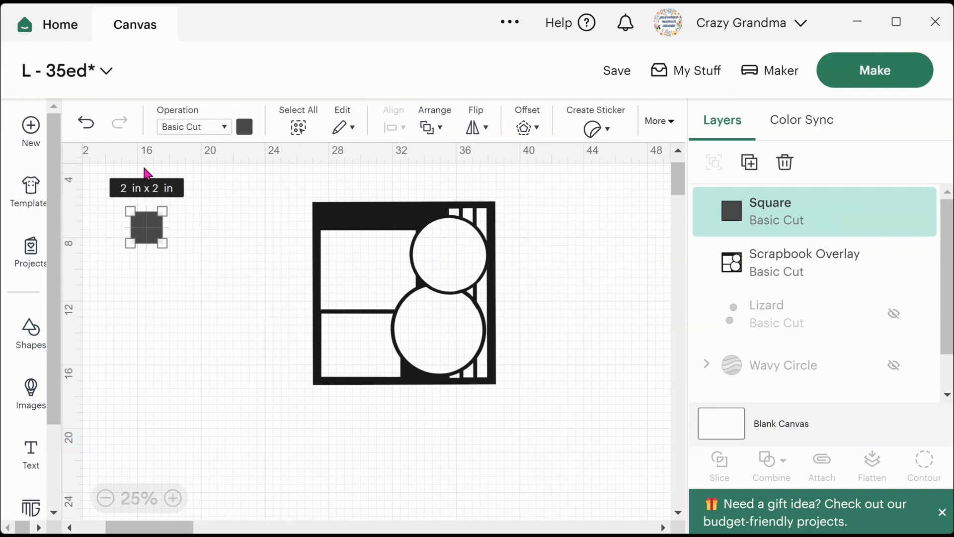
{"action": "left_click_drag", "start_coordinate": [162, 243], "coordinate": [186, 268]}
{"action": "left_click", "coordinate": [87, 130]}
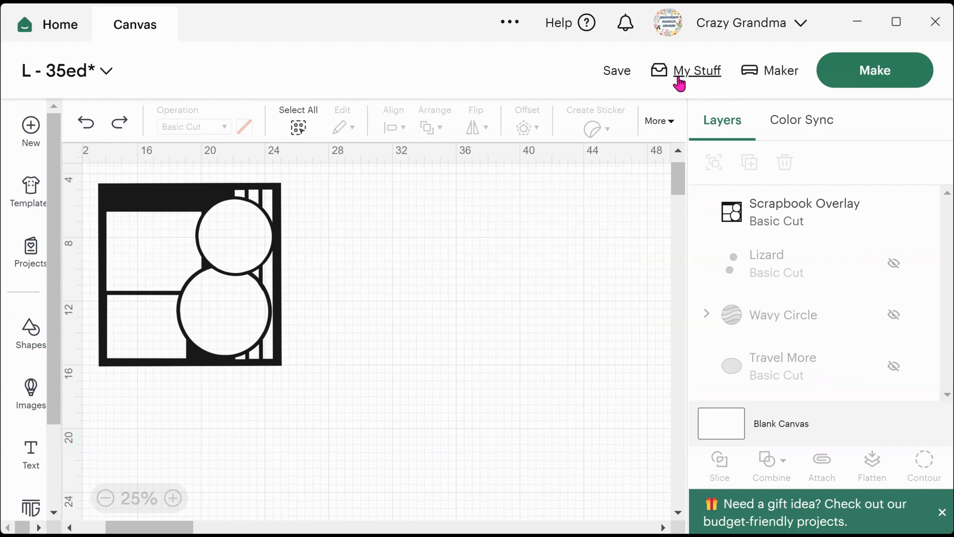
- Insert a free square shape and place it in the empty canvas area to the right of the overlay
{"action": "left_click", "coordinate": [42, 334]}
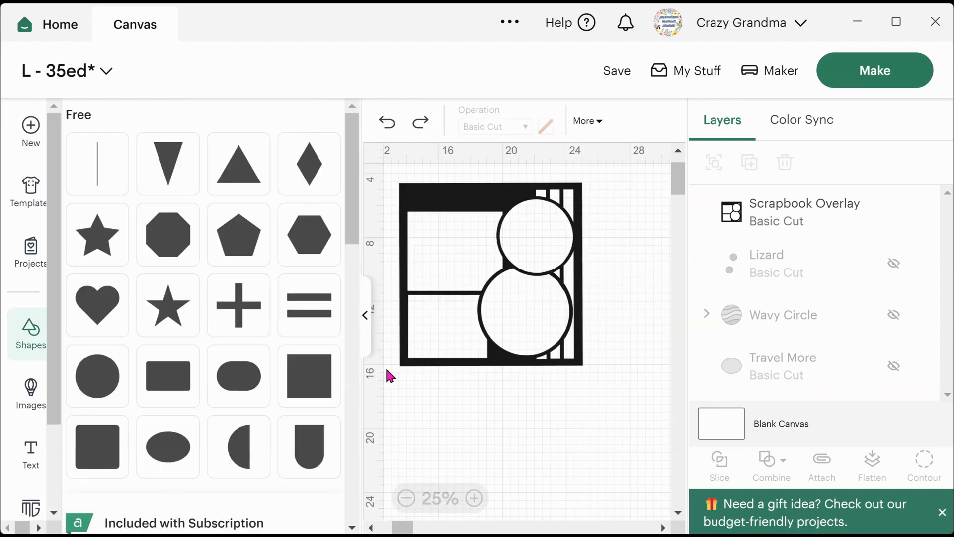
{"action": "left_click", "coordinate": [323, 382]}
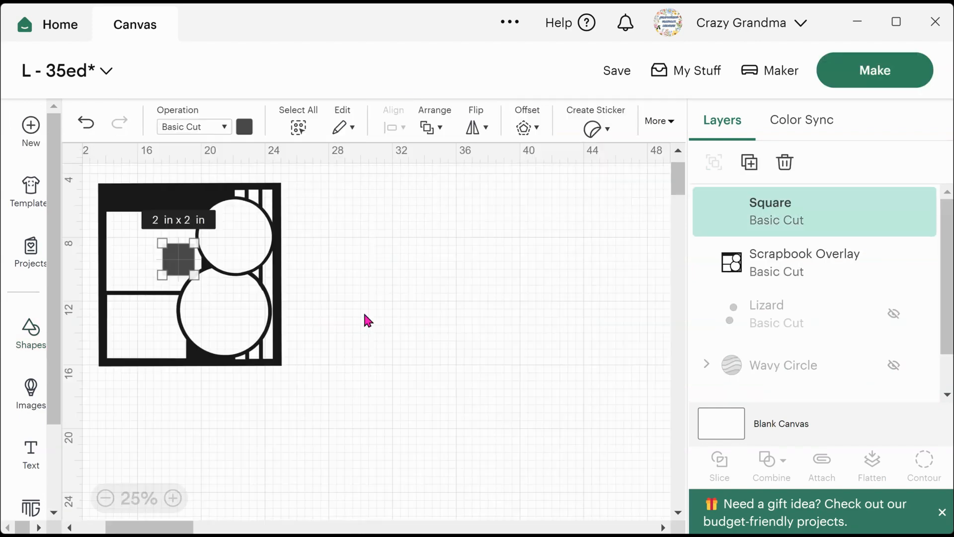
{"action": "left_click_drag", "start_coordinate": [172, 254], "coordinate": [493, 260]}
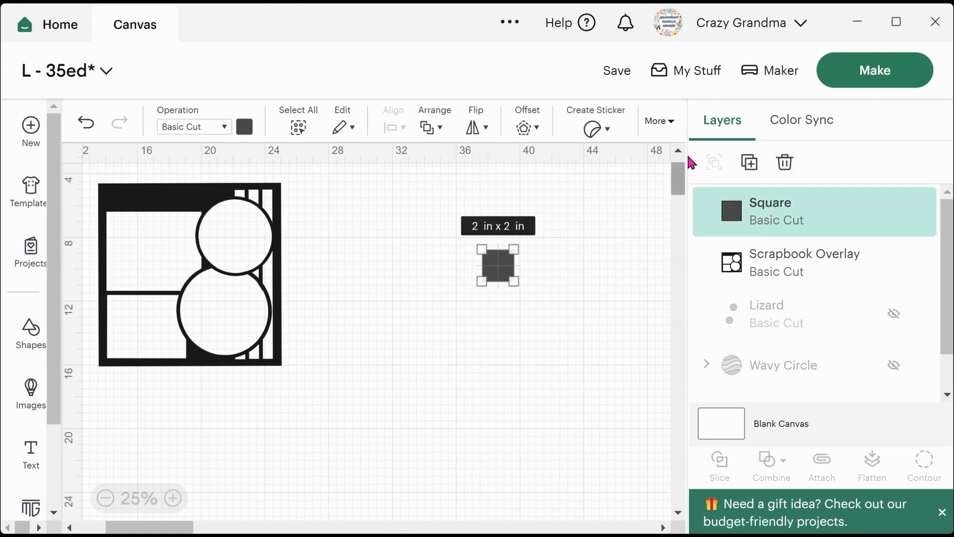
- Set the square's size to 12 by 12 inches
{"action": "left_click", "coordinate": [655, 126]}
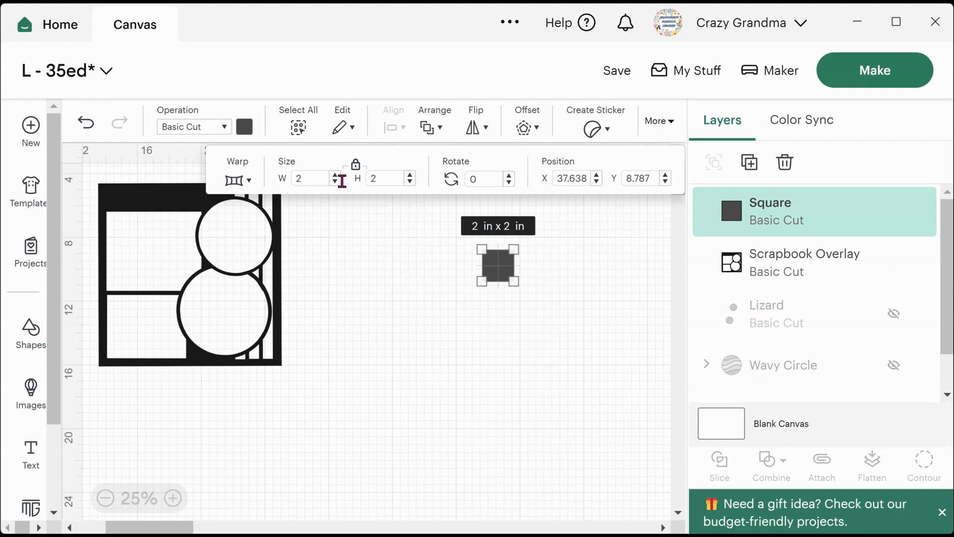
{"action": "left_click", "coordinate": [368, 179]}
{"action": "type", "text": "1"}
{"action": "key", "text": "Return"}
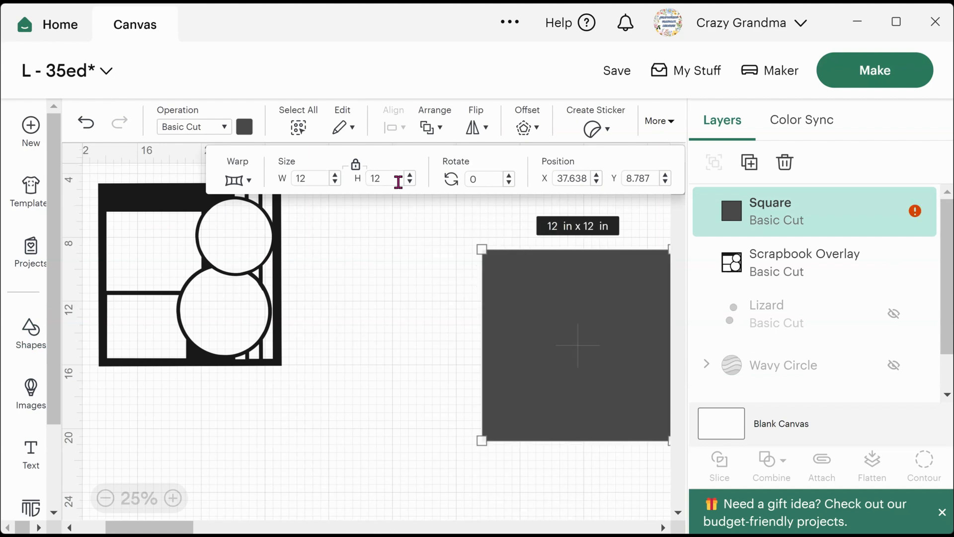
{"action": "left_click", "coordinate": [402, 297]}
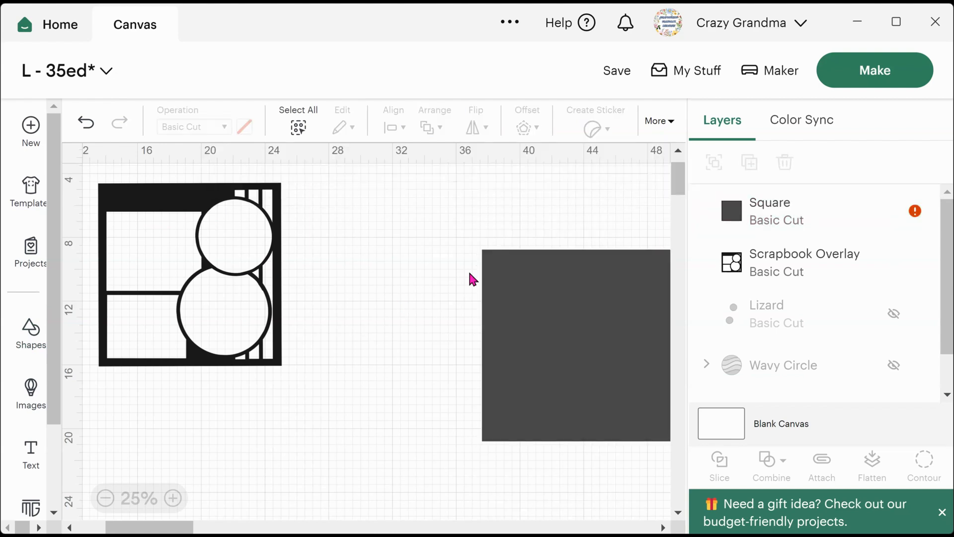
- Move the square closer to the overlay and recolor it dark blue
{"action": "left_click_drag", "start_coordinate": [657, 364], "coordinate": [507, 313]}
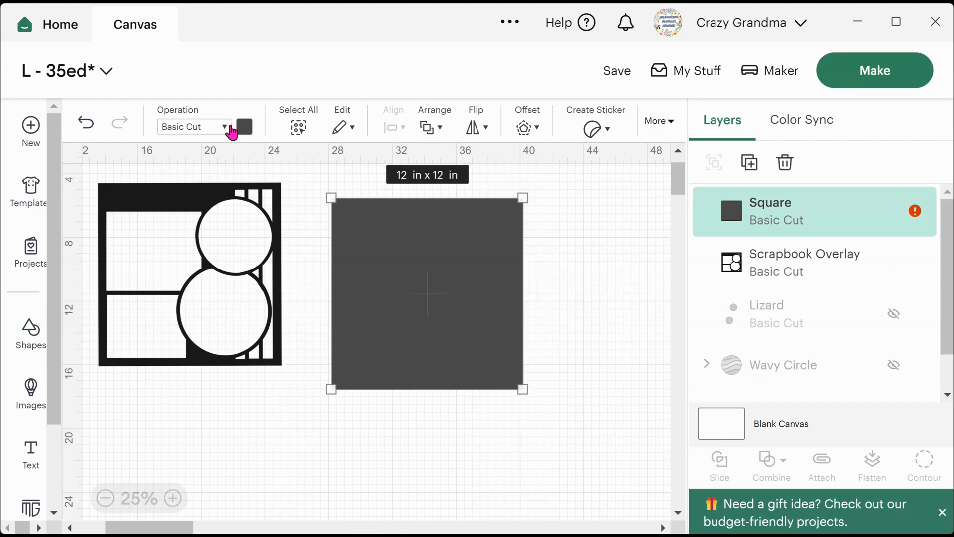
{"action": "left_click", "coordinate": [244, 127]}
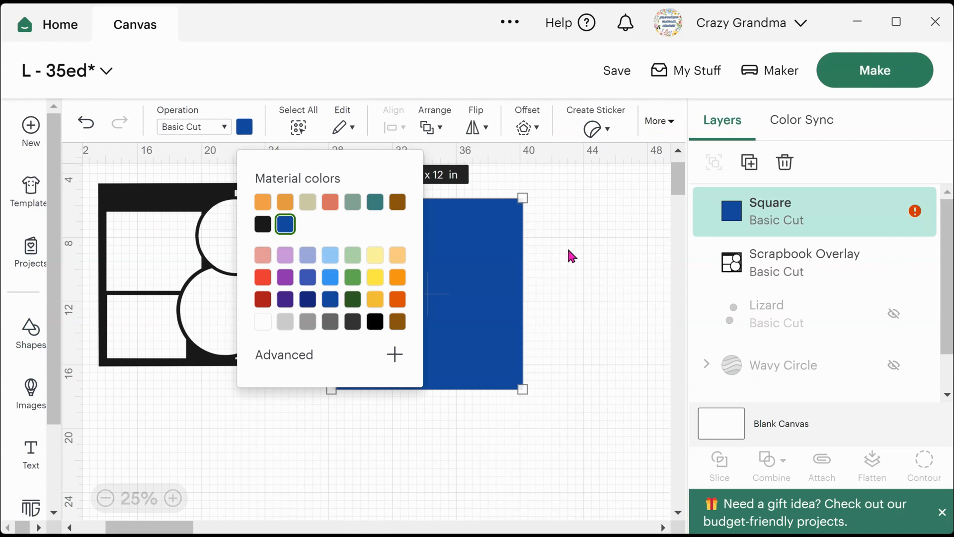
{"action": "left_click", "coordinate": [586, 258]}
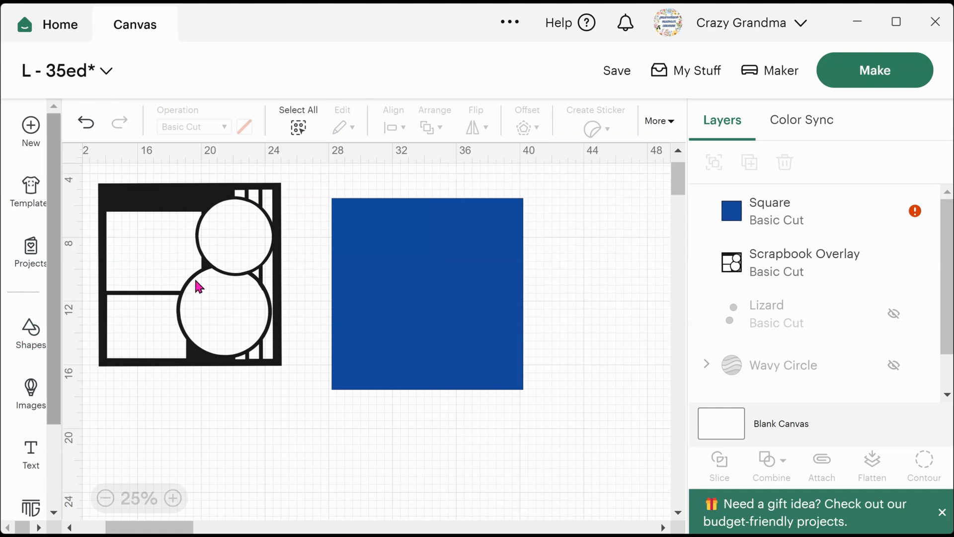
- Move the Scrapbook Overlay onto the blue square and send the square to the back
{"action": "left_click_drag", "start_coordinate": [199, 287], "coordinate": [451, 295]}
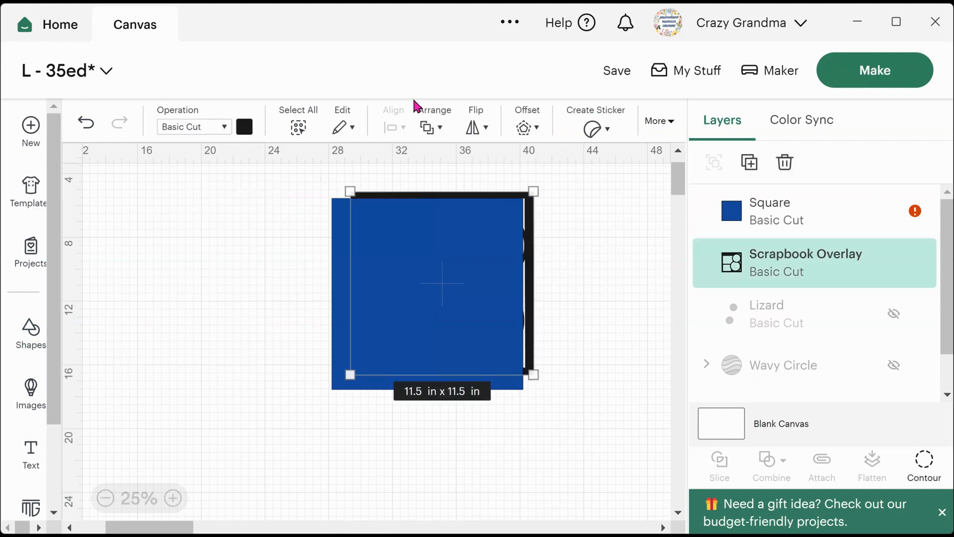
{"action": "left_click", "coordinate": [567, 268]}
{"action": "left_click", "coordinate": [335, 372]}
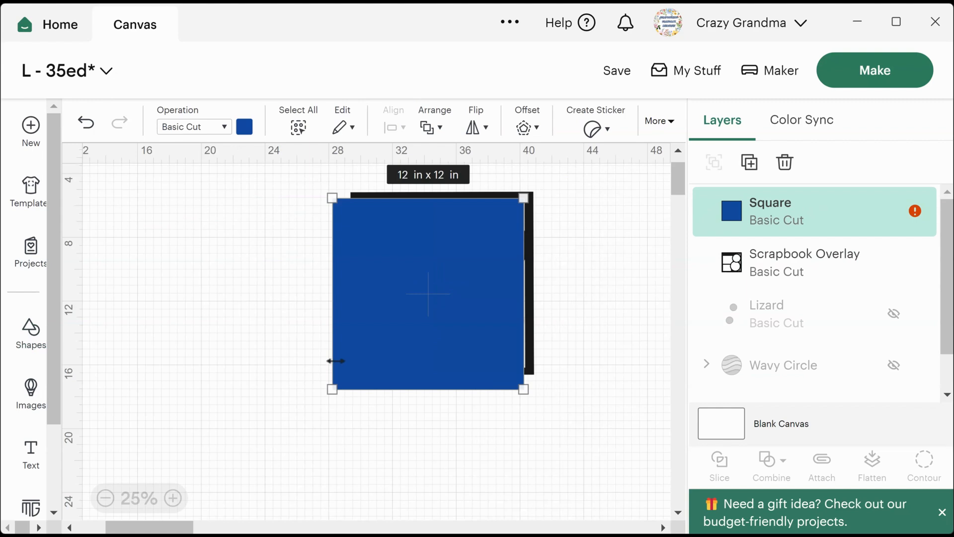
{"action": "left_click", "coordinate": [433, 128]}
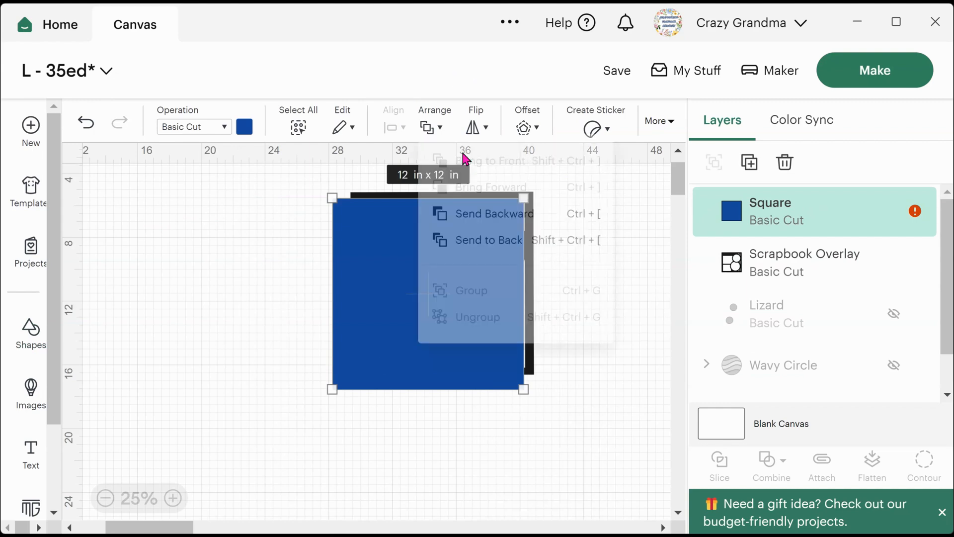
{"action": "left_click", "coordinate": [493, 257]}
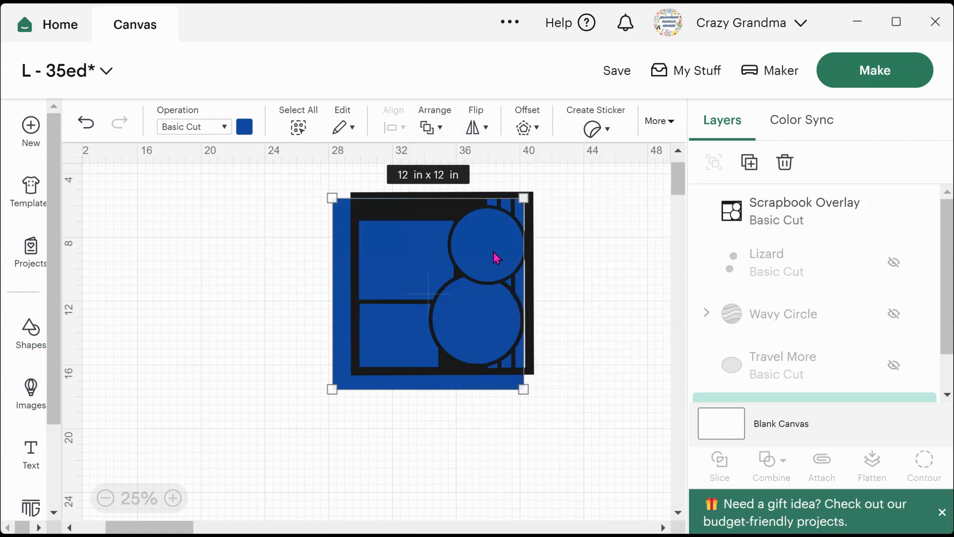
- Shift the Scrapbook Overlay so it sits inside the blue square and recolor it white
{"action": "left_click", "coordinate": [604, 260]}
{"action": "left_click_drag", "start_coordinate": [509, 239], "coordinate": [490, 247]}
{"action": "left_click", "coordinate": [244, 128]}
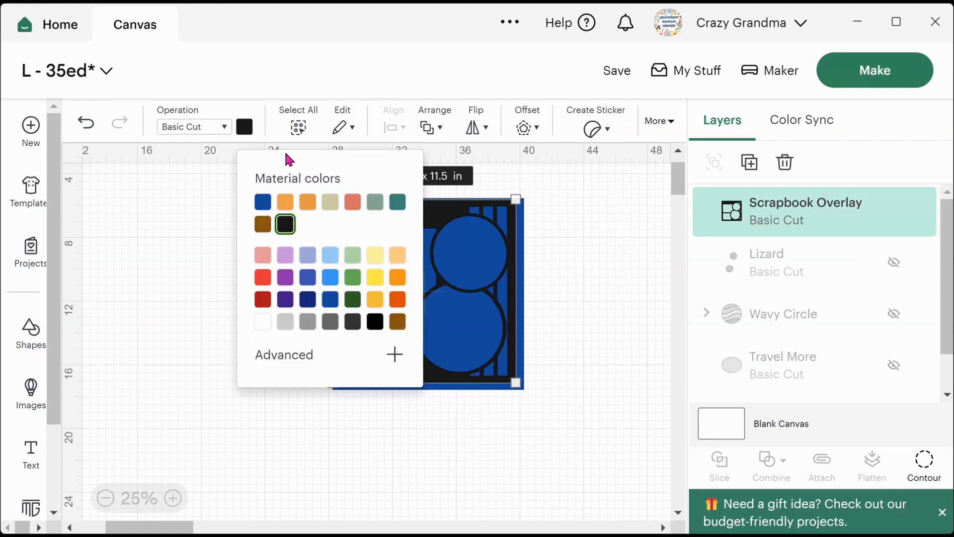
{"action": "left_click", "coordinate": [263, 323]}
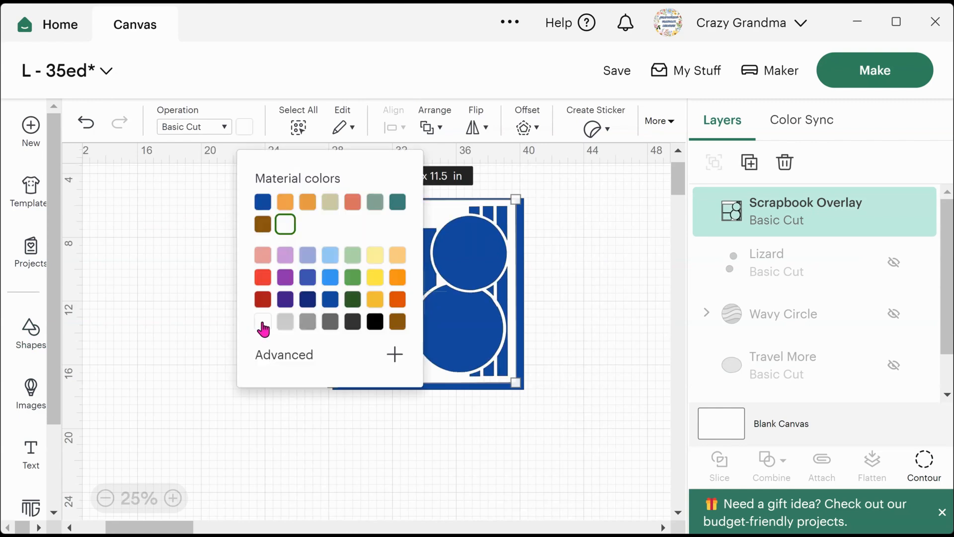
{"action": "left_click", "coordinate": [598, 245]}
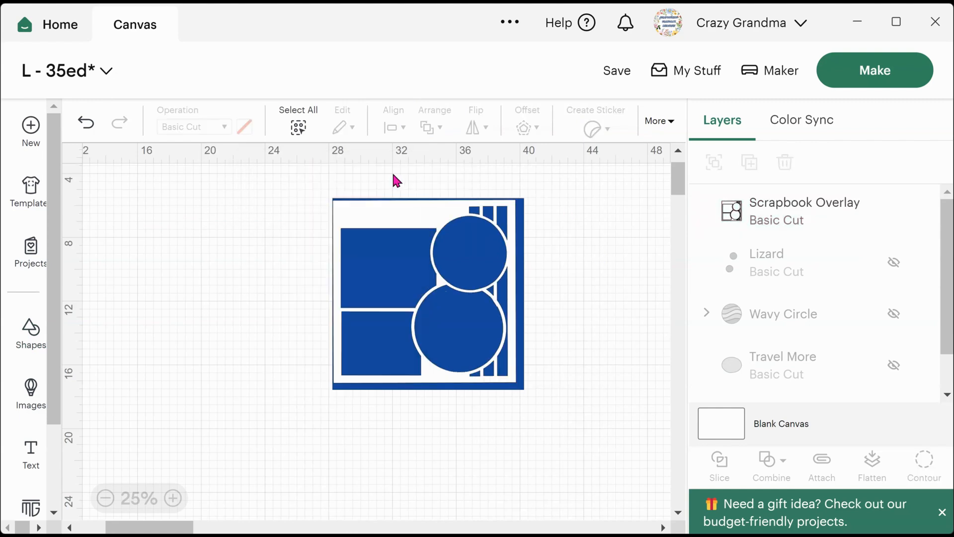
- Center the white overlay and the blue square on each other and group them
{"action": "left_click_drag", "start_coordinate": [393, 175], "coordinate": [423, 485]}
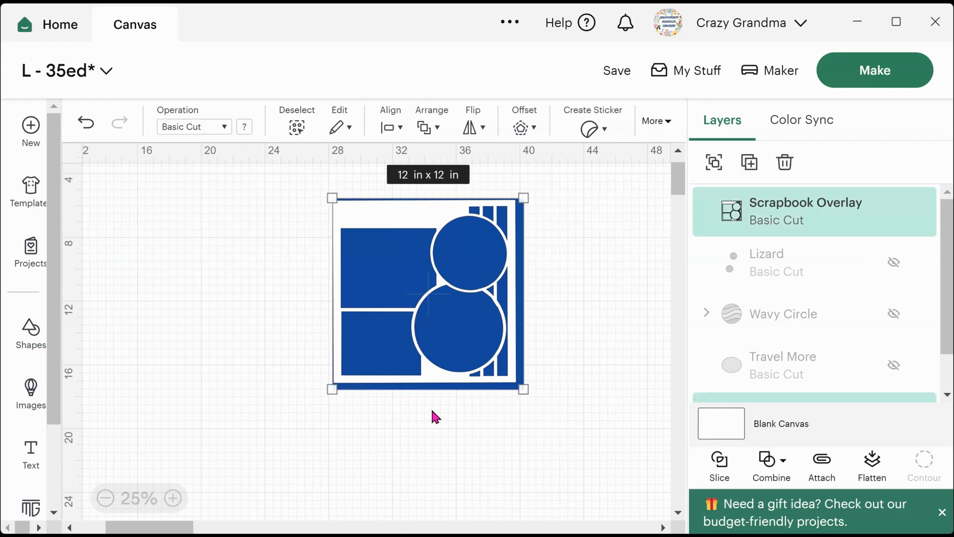
{"action": "left_click", "coordinate": [423, 127]}
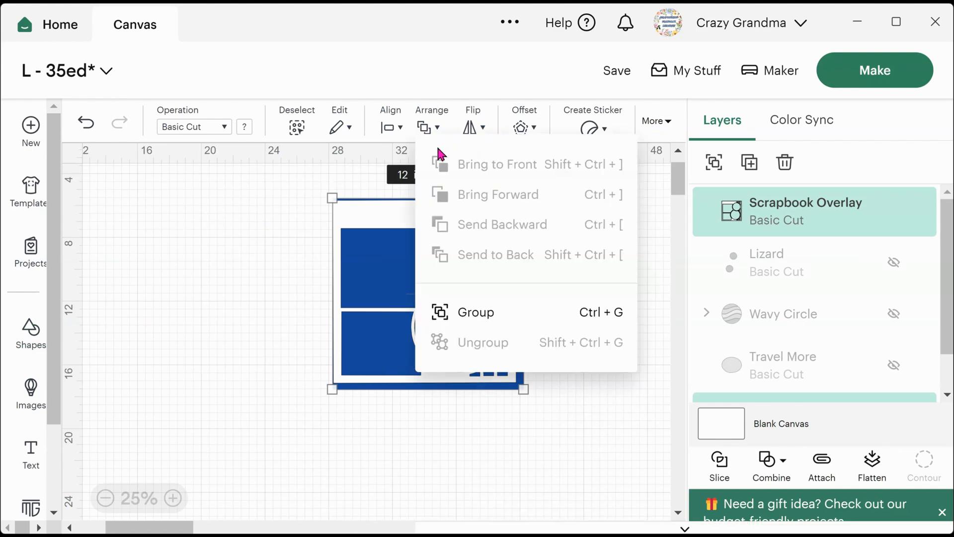
{"action": "left_click", "coordinate": [276, 205]}
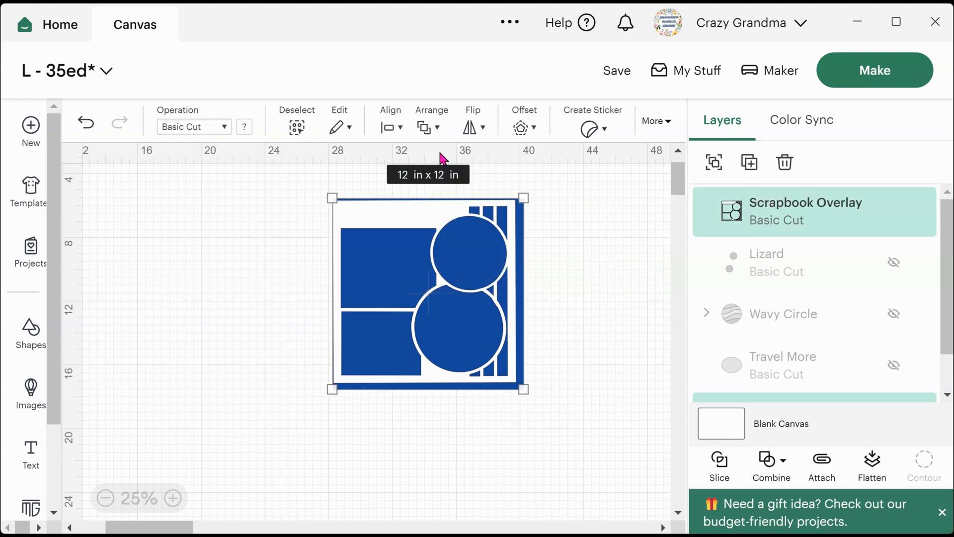
{"action": "left_click", "coordinate": [392, 126]}
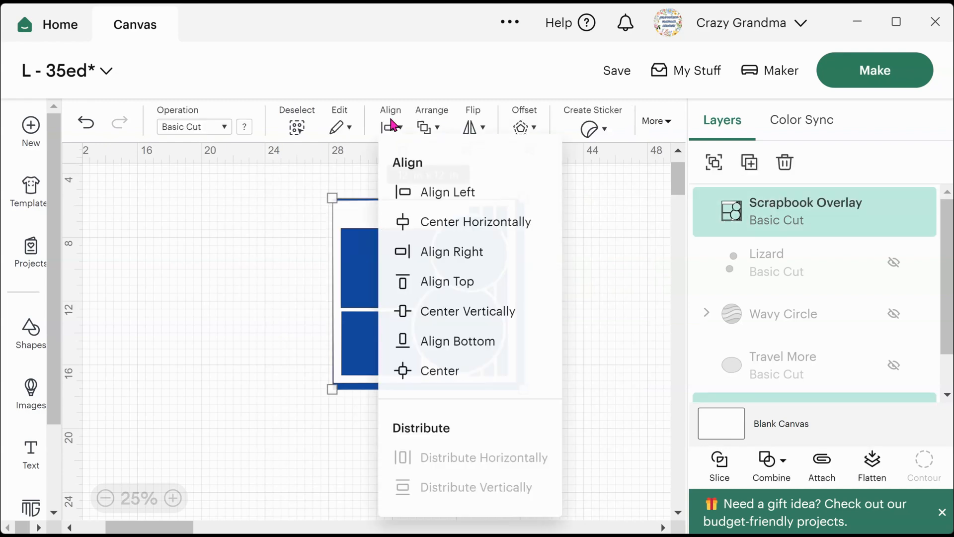
{"action": "left_click", "coordinate": [445, 376]}
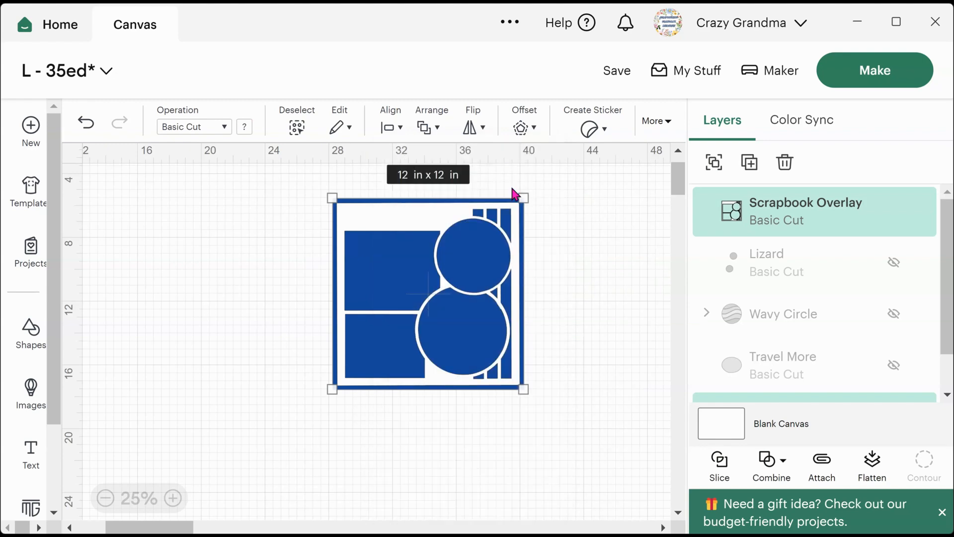
{"action": "left_click", "coordinate": [714, 162]}
{"action": "left_click", "coordinate": [638, 279]}
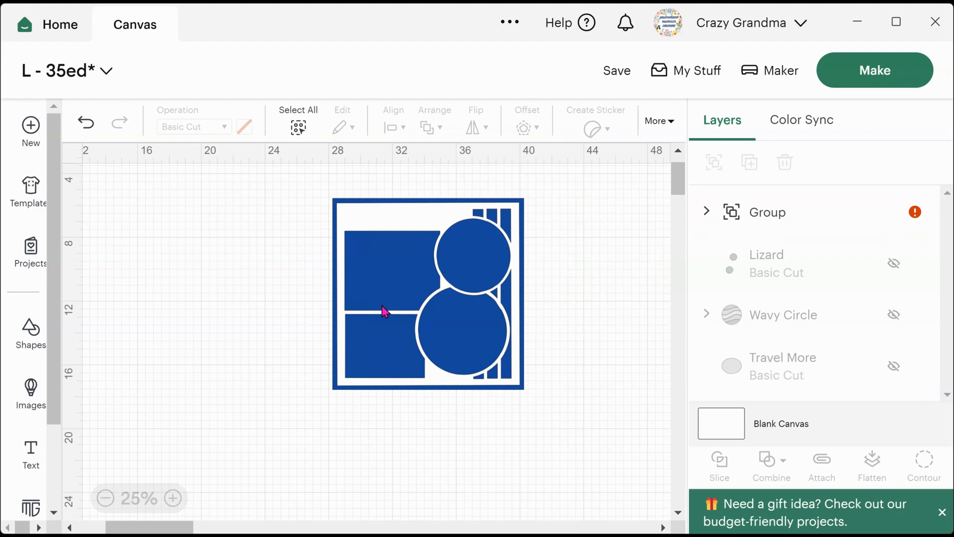
- Insert a free circle shape and a free square shape onto the canvas
{"action": "left_click", "coordinate": [385, 288]}
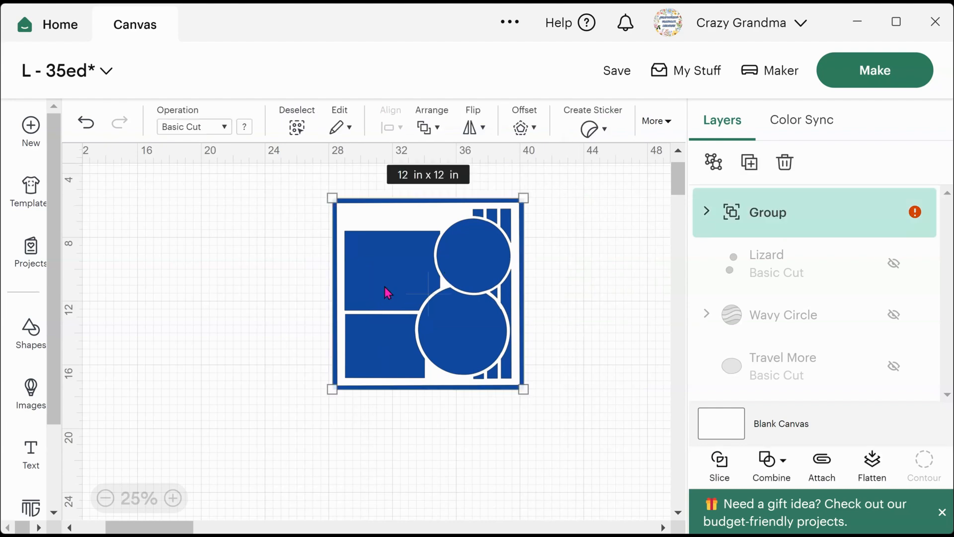
{"action": "left_click", "coordinate": [31, 331]}
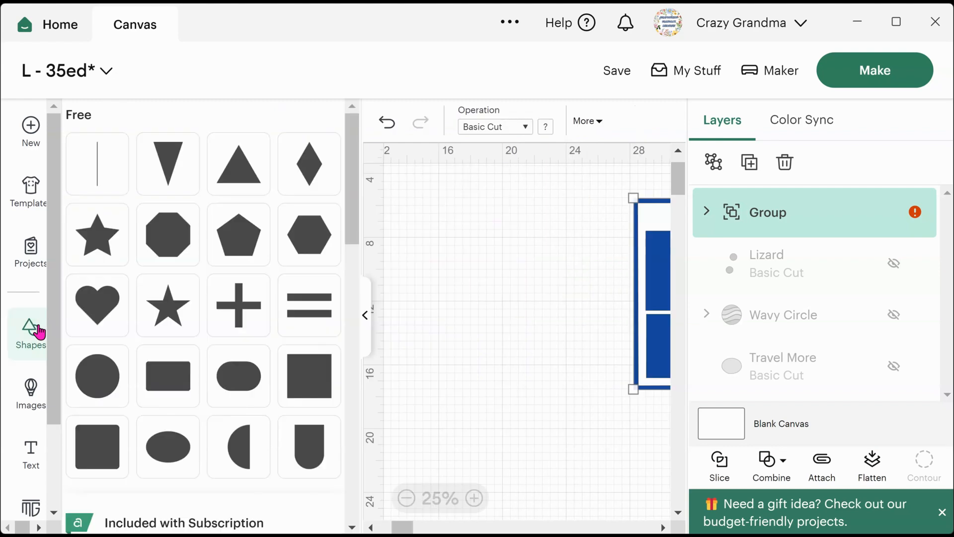
{"action": "left_click", "coordinate": [84, 378]}
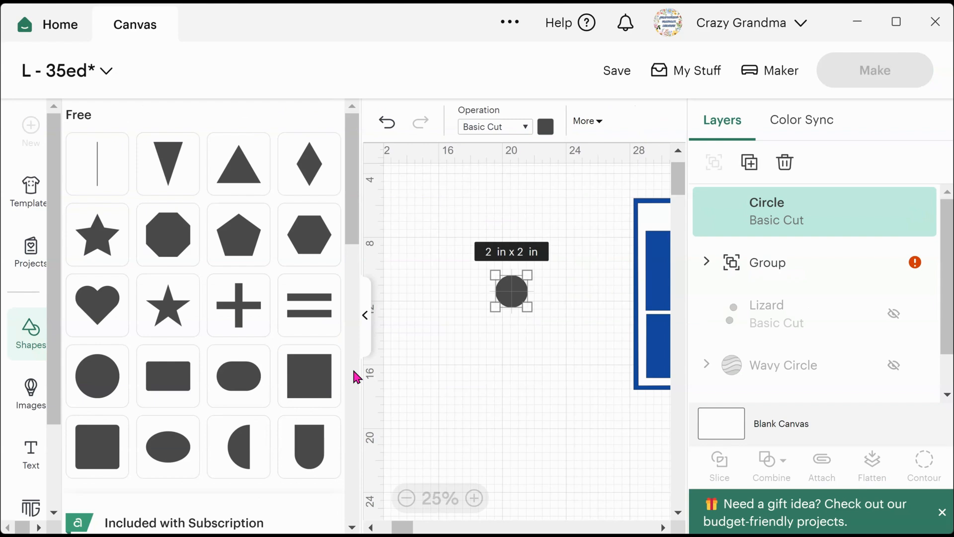
{"action": "left_click", "coordinate": [365, 316]}
- Place the new circle over the overlay's upper round opening and resize it to about 4.78 by 4.78 inches
{"action": "left_click_drag", "start_coordinate": [219, 291], "coordinate": [291, 291]}
{"action": "left_click_drag", "start_coordinate": [293, 253], "coordinate": [493, 253]}
{"action": "mouse_move", "coordinate": [516, 298]}
{"action": "left_mouse_down"}
{"action": "mouse_move", "coordinate": [459, 253]}
{"action": "mouse_move", "coordinate": [516, 287]}
{"action": "left_mouse_up"}
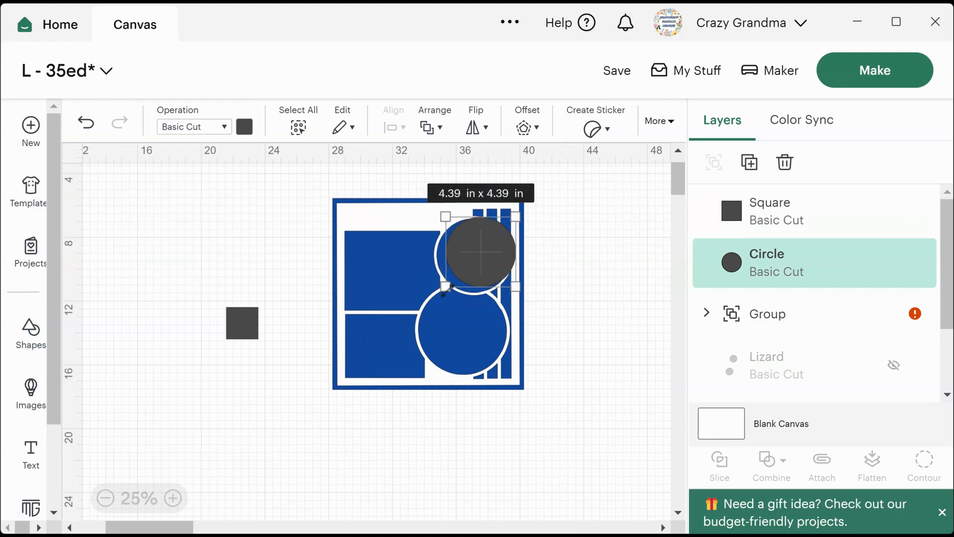
{"action": "left_click_drag", "start_coordinate": [445, 287], "coordinate": [459, 273]}
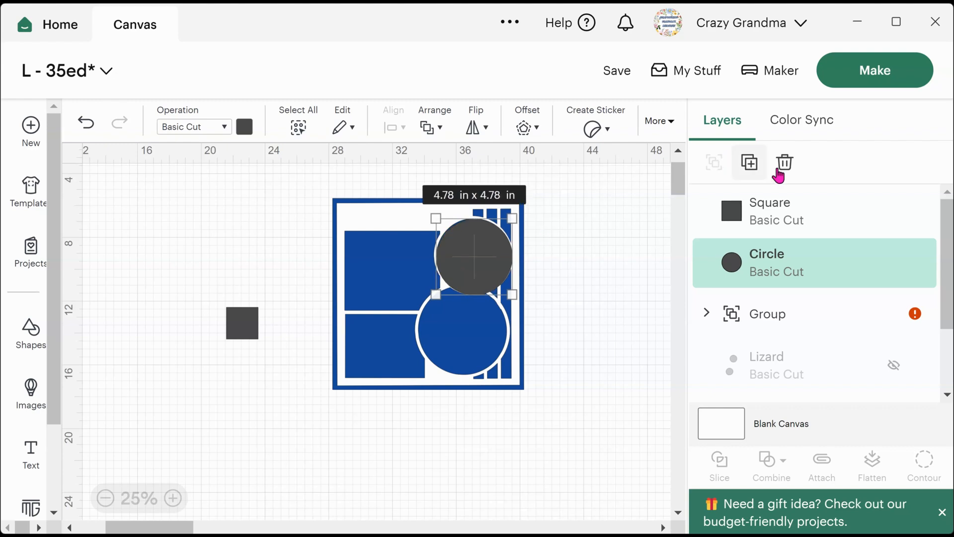
- Duplicate the circle, move the copy to the empty canvas beside the page, and nudge the original into the upper round opening
{"action": "left_click", "coordinate": [749, 164]}
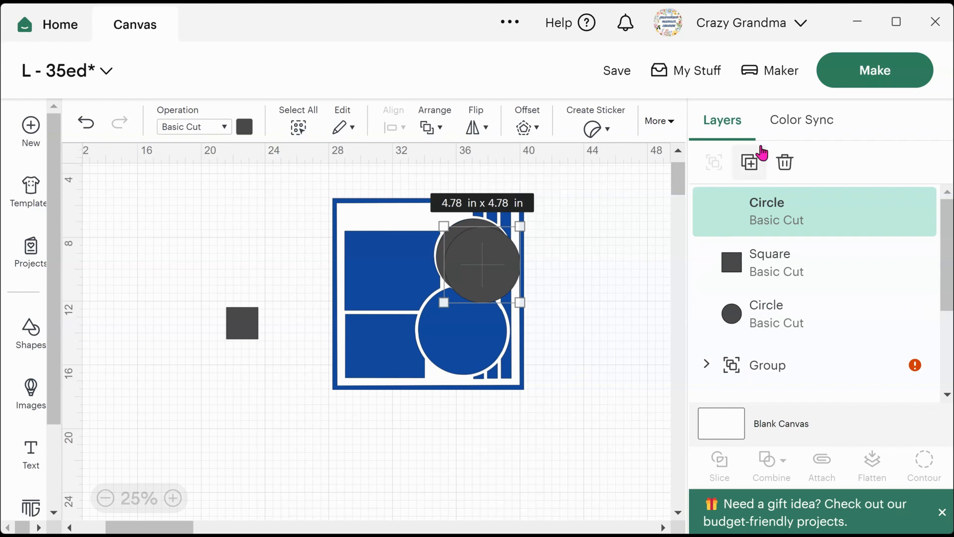
{"action": "left_click_drag", "start_coordinate": [527, 258], "coordinate": [623, 272]}
{"action": "left_click_drag", "start_coordinate": [467, 254], "coordinate": [466, 254]}
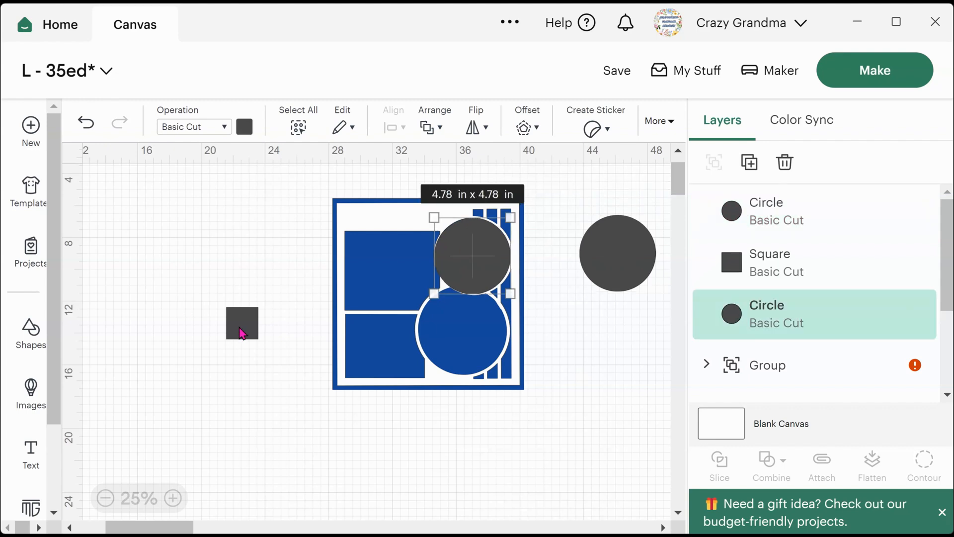
- Unlock the small square's proportions, move it over the upper rectangular opening and stretch it to about 6.06 by 5.17 inches
{"action": "left_click", "coordinate": [243, 332]}
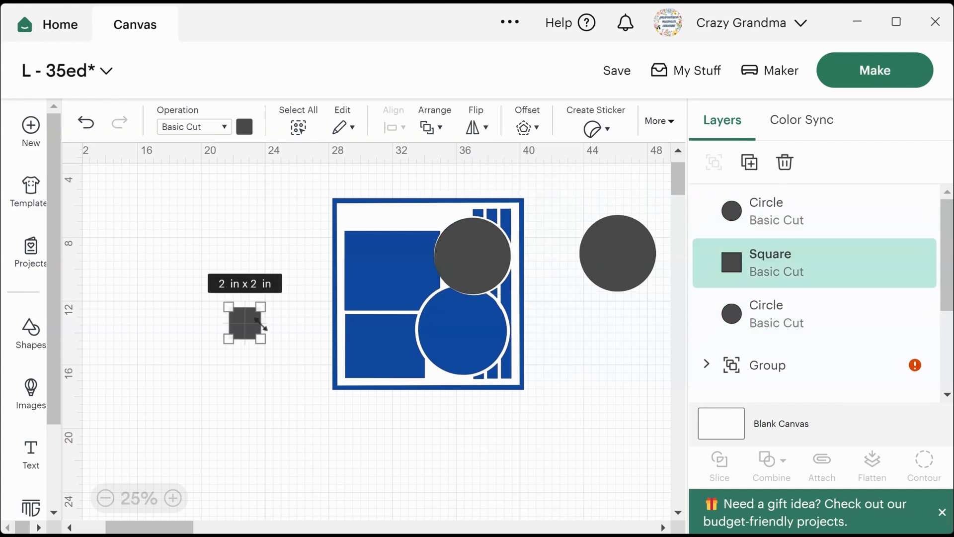
{"action": "left_click_drag", "start_coordinate": [261, 337], "coordinate": [280, 322]}
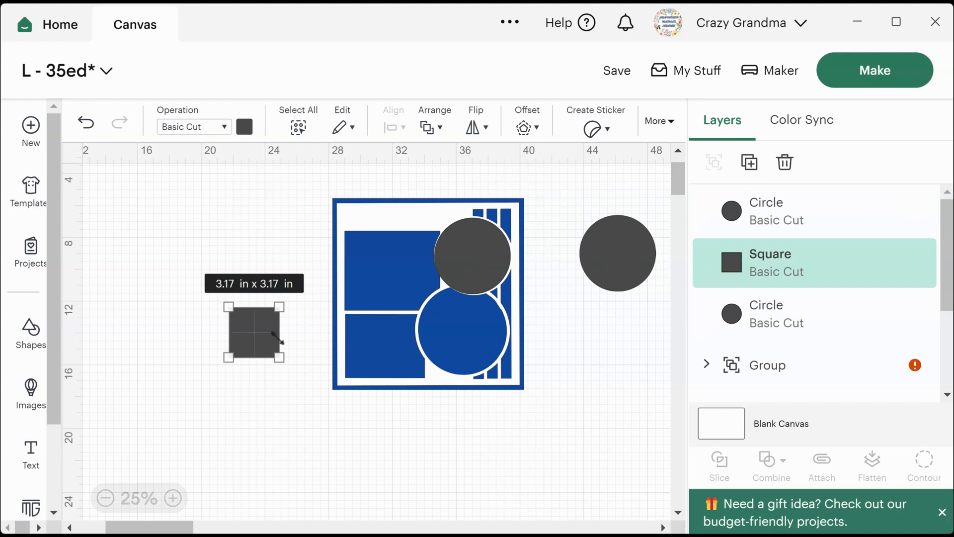
{"action": "left_click", "coordinate": [660, 121]}
{"action": "left_click", "coordinate": [356, 165]}
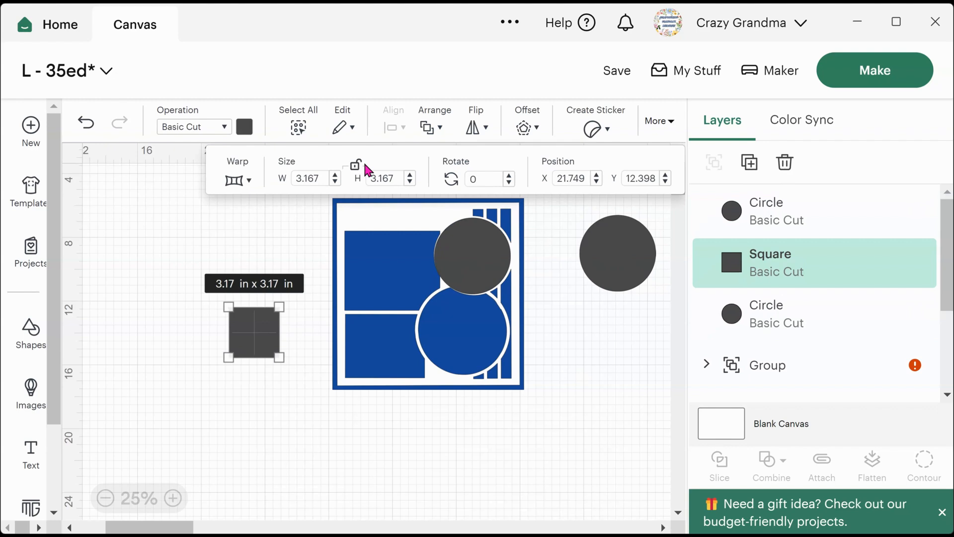
{"action": "left_click_drag", "start_coordinate": [281, 335], "coordinate": [429, 260]}
{"action": "left_click", "coordinate": [283, 330]}
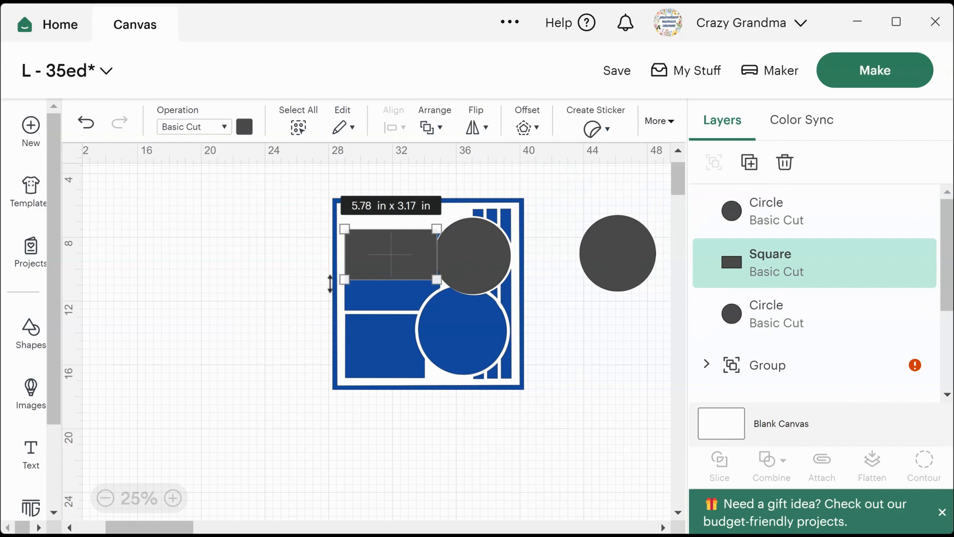
{"action": "left_click_drag", "start_coordinate": [381, 279], "coordinate": [384, 312]}
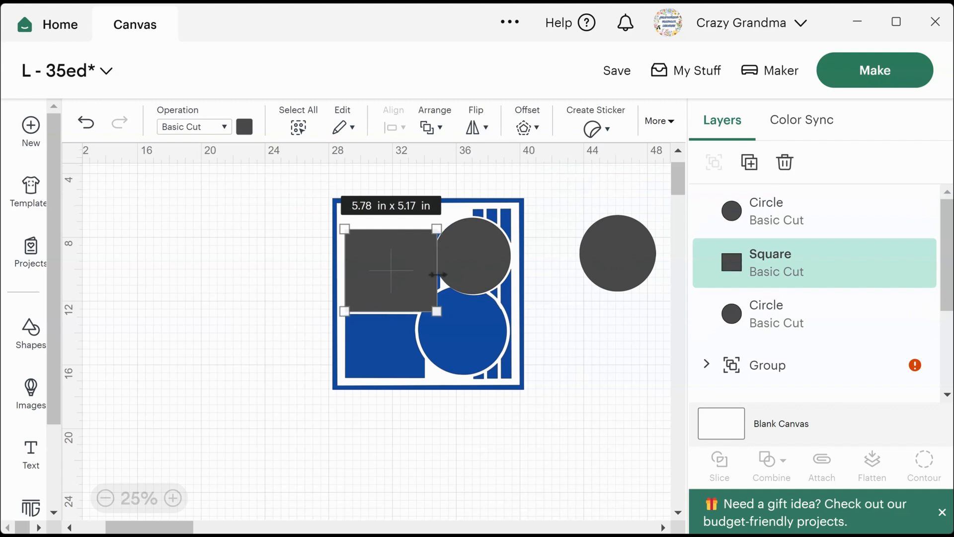
{"action": "left_click_drag", "start_coordinate": [437, 275], "coordinate": [440, 275]}
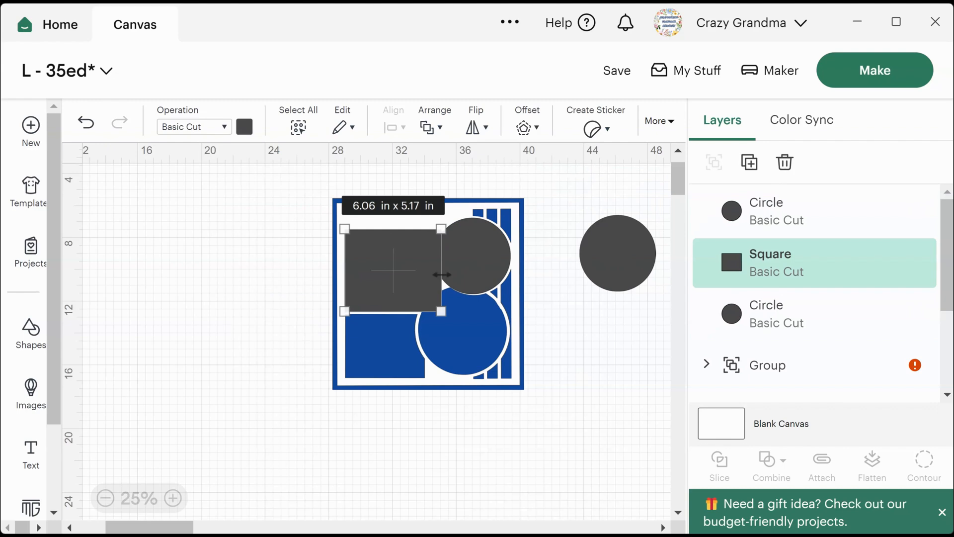
- Ungroup the white overlay and the blue background square
{"action": "left_click", "coordinate": [538, 387]}
{"action": "left_click", "coordinate": [522, 309]}
{"action": "left_click", "coordinate": [713, 168]}
{"action": "left_click", "coordinate": [564, 366]}
- Shrink the circle on the page to about 4.56 by 4.56 inches and center it in the upper round opening
{"action": "left_click_drag", "start_coordinate": [488, 260], "coordinate": [484, 254]}
{"action": "left_click_drag", "start_coordinate": [513, 294], "coordinate": [508, 288]}
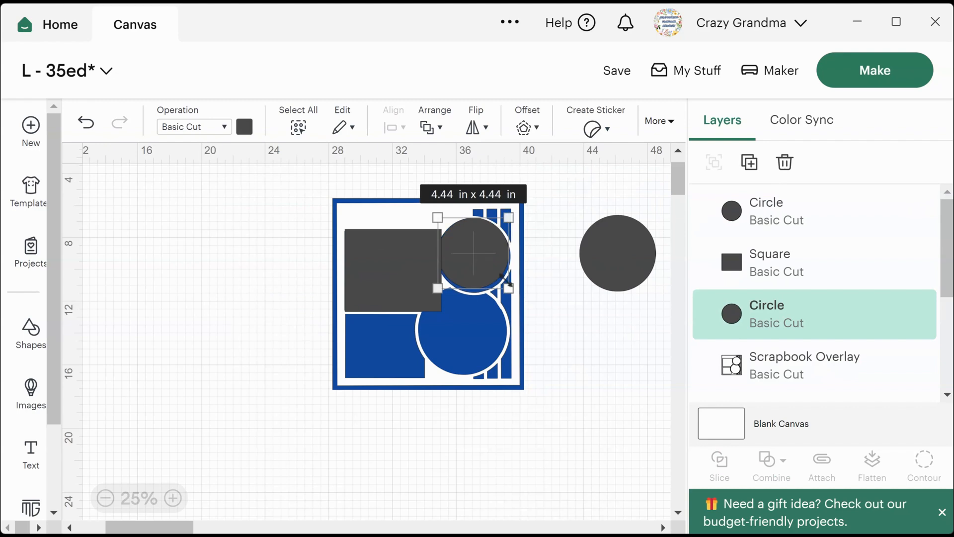
{"action": "left_click", "coordinate": [565, 315]}
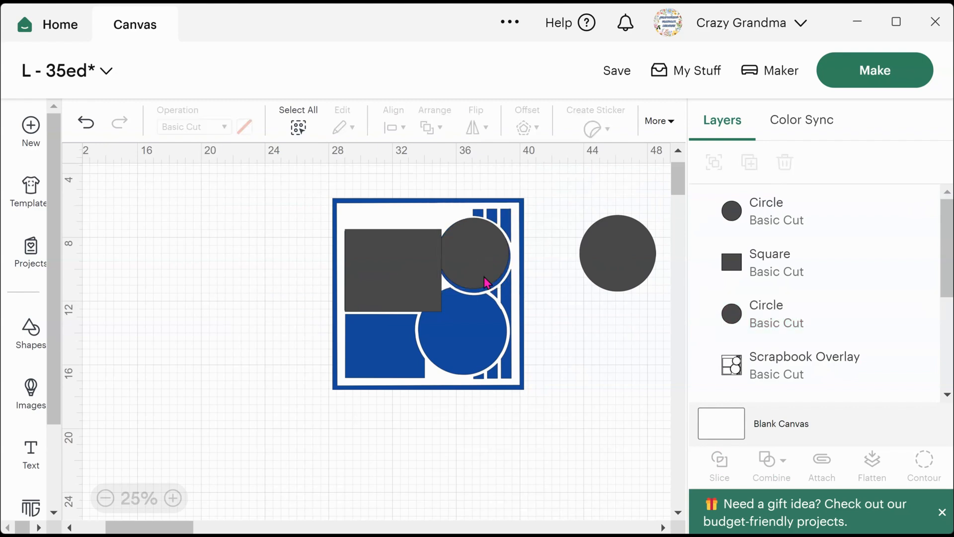
{"action": "left_click", "coordinate": [486, 282]}
{"action": "left_click_drag", "start_coordinate": [508, 287], "coordinate": [511, 289]}
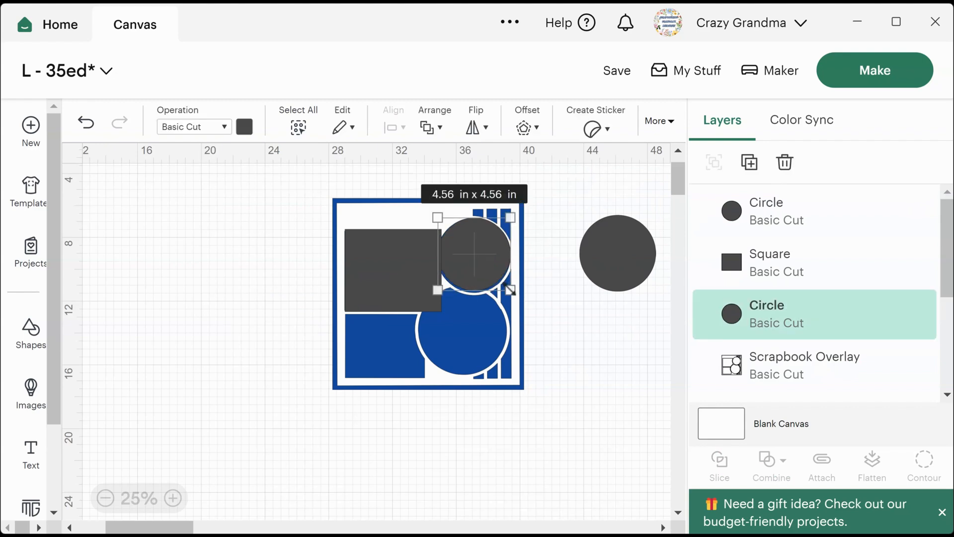
{"action": "left_click", "coordinate": [481, 266]}
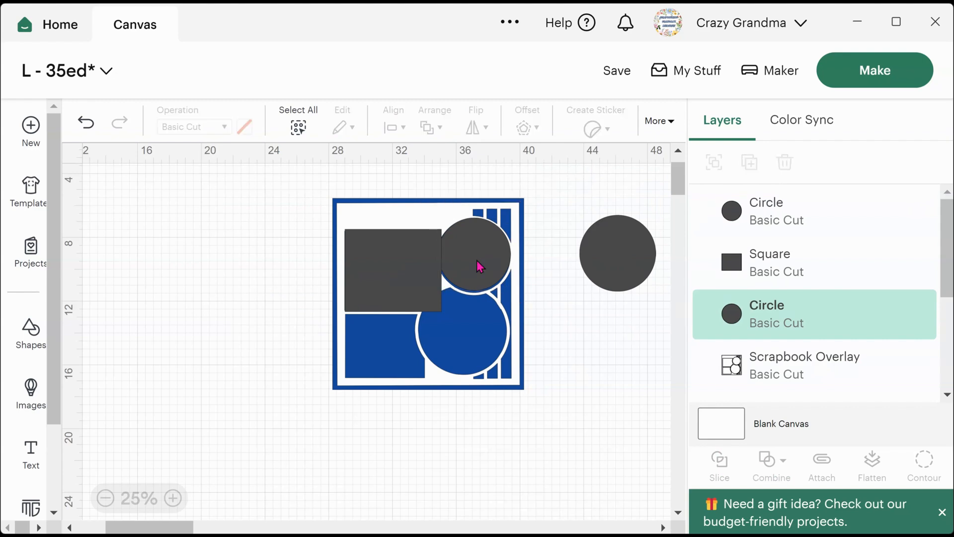
{"action": "left_click", "coordinate": [546, 315]}
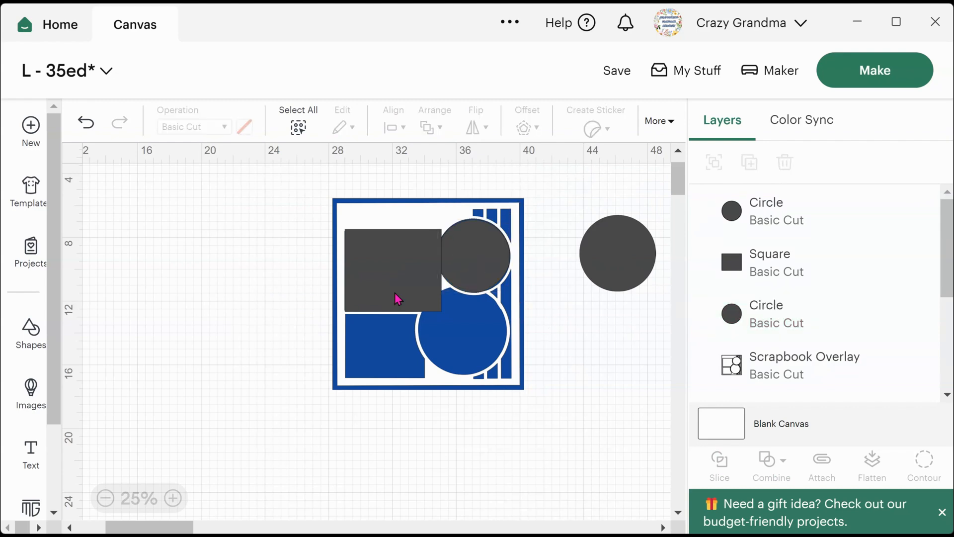
- Resize the gray rectangle over the upper rectangular opening to about 5.89 by 5.11 inches
{"action": "left_click", "coordinate": [404, 289]}
{"action": "left_click_drag", "start_coordinate": [439, 275], "coordinate": [435, 275]}
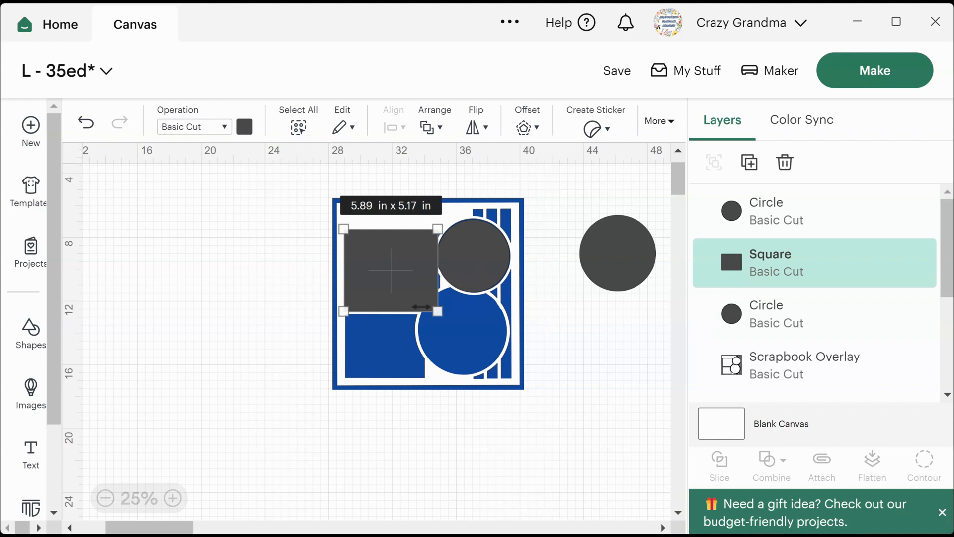
{"action": "left_click_drag", "start_coordinate": [407, 312], "coordinate": [407, 310]}
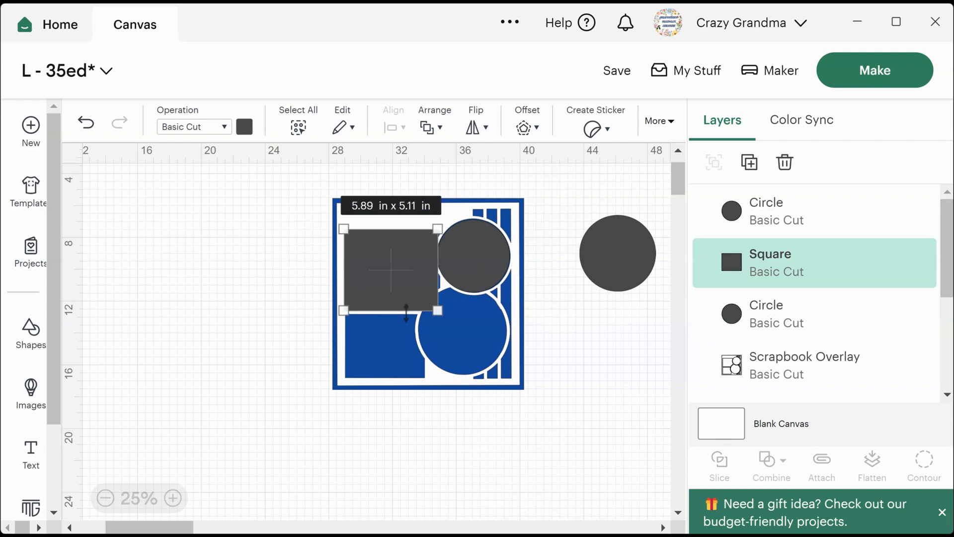
{"action": "left_click", "coordinate": [557, 384]}
- Bring the white Scrapbook Overlay to the front of all the other shapes
{"action": "left_click", "coordinate": [454, 387]}
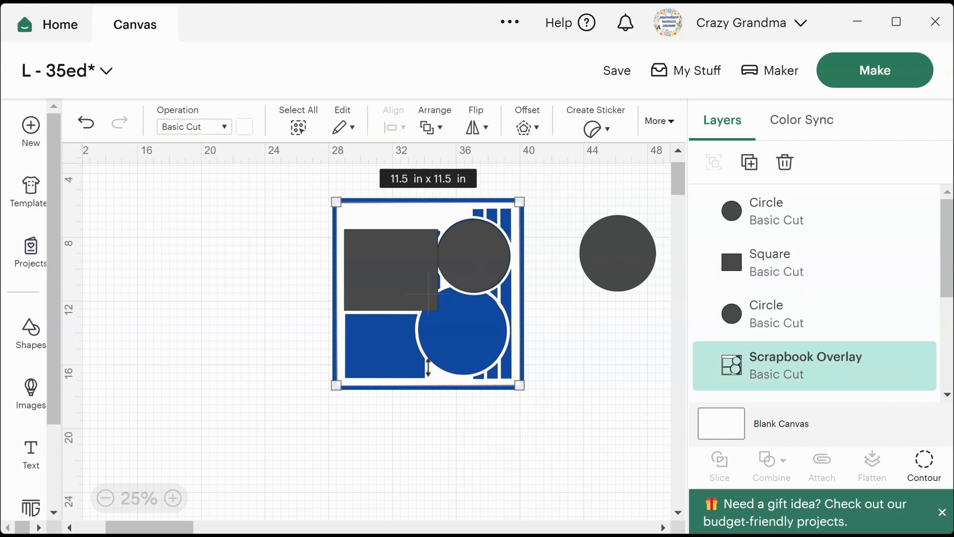
{"action": "left_click", "coordinate": [440, 128]}
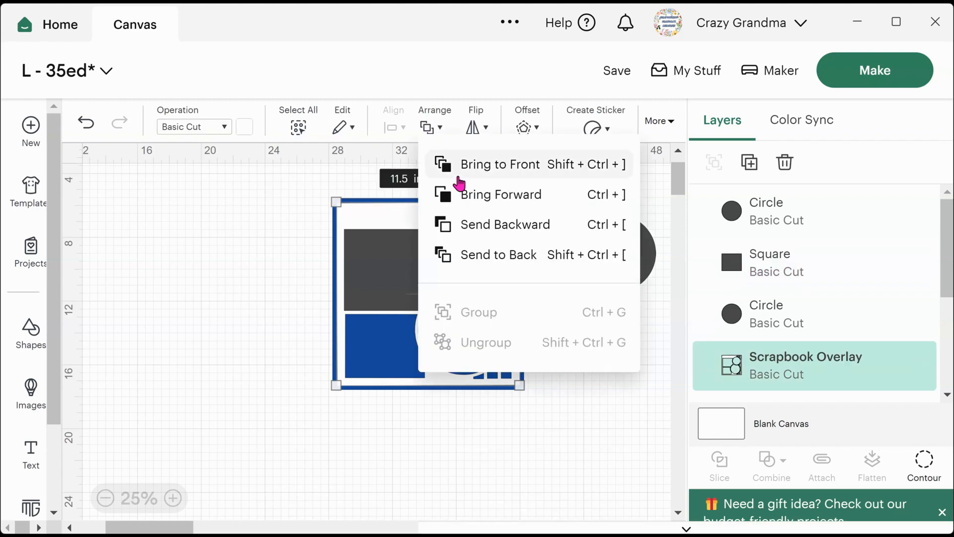
{"action": "left_click", "coordinate": [462, 167]}
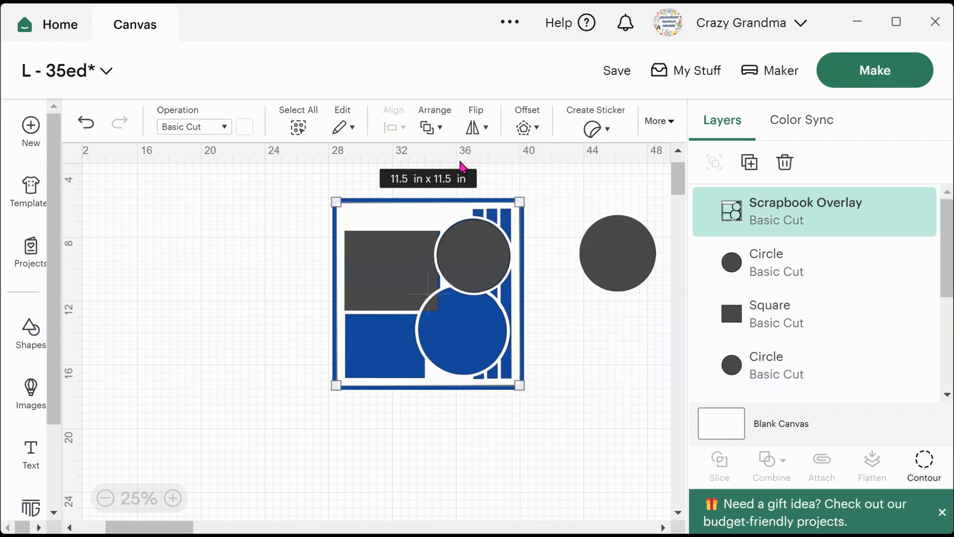
{"action": "left_click", "coordinate": [187, 292]}
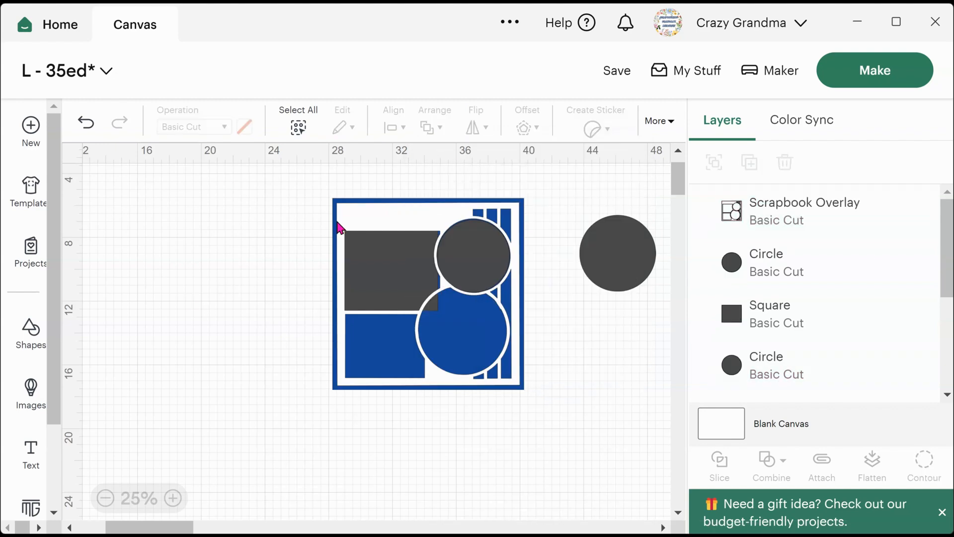
- Move the loose gray circle into the lower round opening and enlarge it to about 5.67 by 5.67 inches
{"action": "left_click_drag", "start_coordinate": [634, 268], "coordinate": [505, 377]}
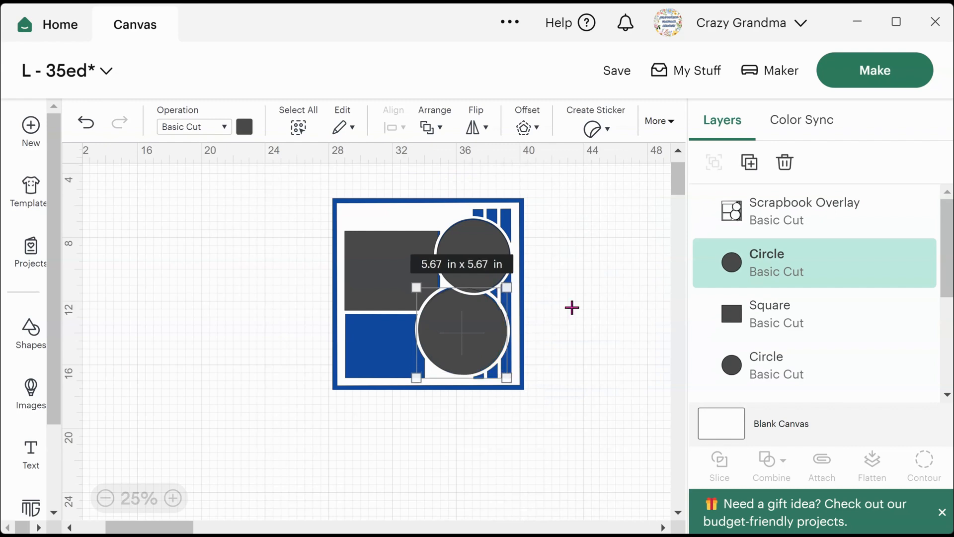
{"action": "left_click", "coordinate": [571, 305]}
{"action": "left_click", "coordinate": [446, 342]}
{"action": "left_click_drag", "start_coordinate": [446, 342], "coordinate": [447, 344]}
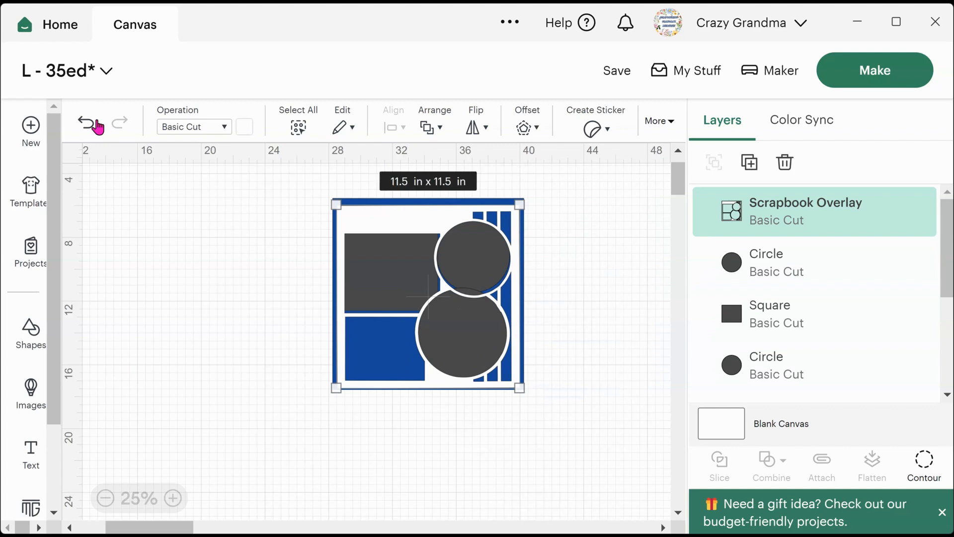
{"action": "left_click", "coordinate": [80, 127]}
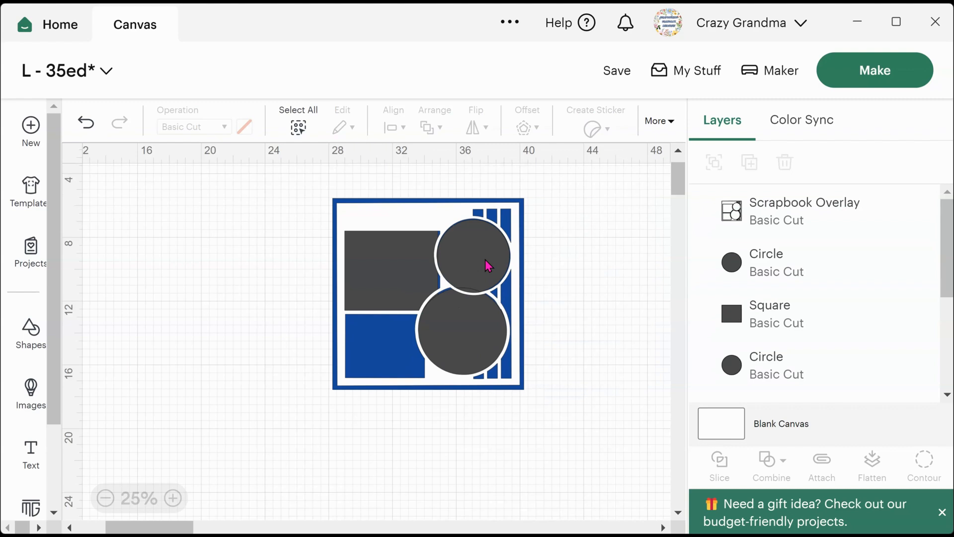
- Set the width of the gray rectangle behind the upper rectangular opening to 6.1 inches
{"action": "left_click", "coordinate": [734, 319]}
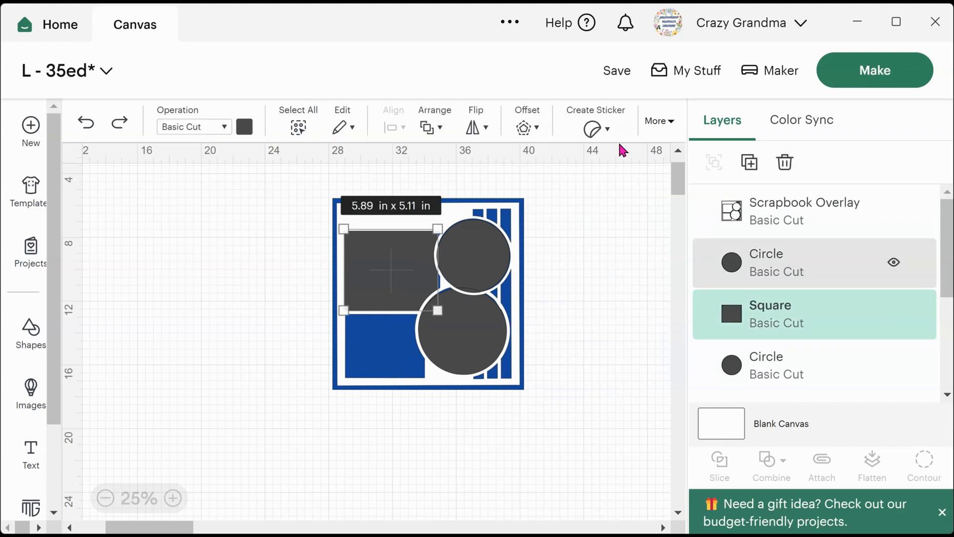
{"action": "left_click", "coordinate": [664, 128]}
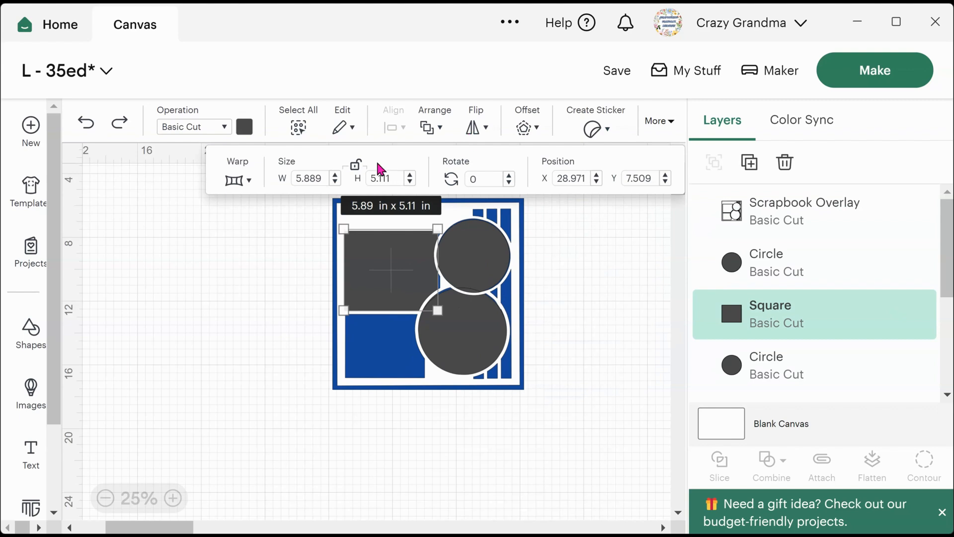
{"action": "left_click", "coordinate": [336, 175]}
{"action": "left_click", "coordinate": [336, 175]}
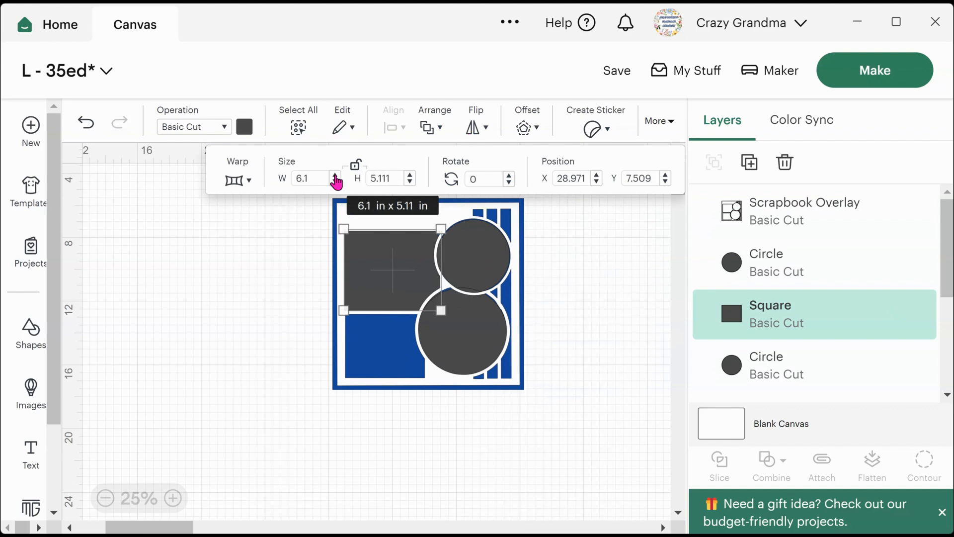
{"action": "left_click", "coordinate": [611, 295]}
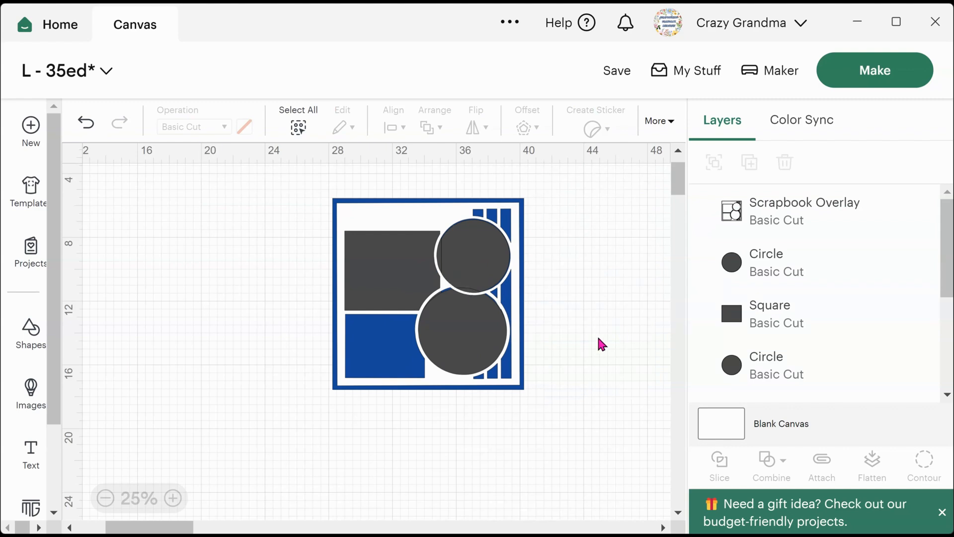
- Duplicate the upper gray rectangle, place the copy over the lower rectangular opening and resize it to about 5.32 by 4.5 inches
{"action": "left_click", "coordinate": [731, 329]}
{"action": "left_click", "coordinate": [750, 161]}
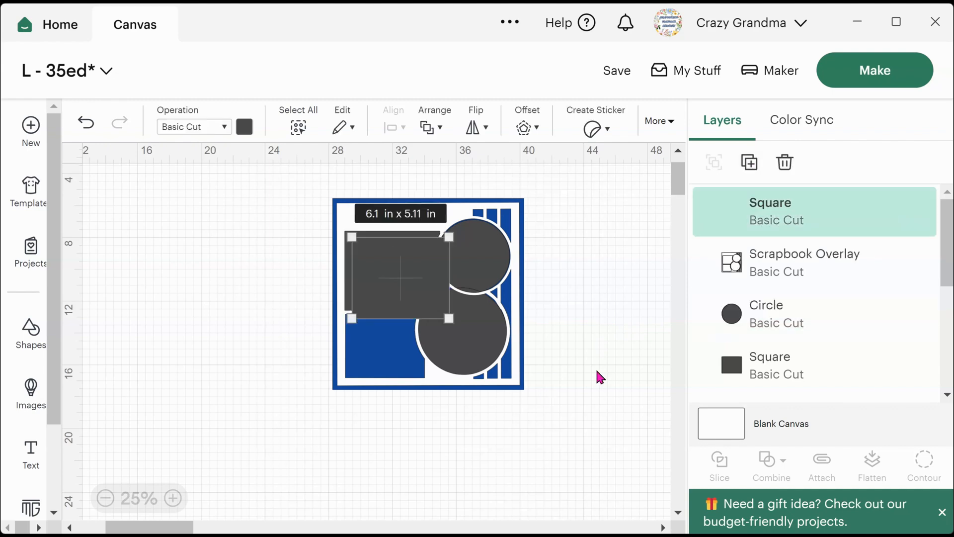
{"action": "left_click_drag", "start_coordinate": [355, 296], "coordinate": [348, 370]}
{"action": "left_click_drag", "start_coordinate": [443, 367], "coordinate": [423, 366]}
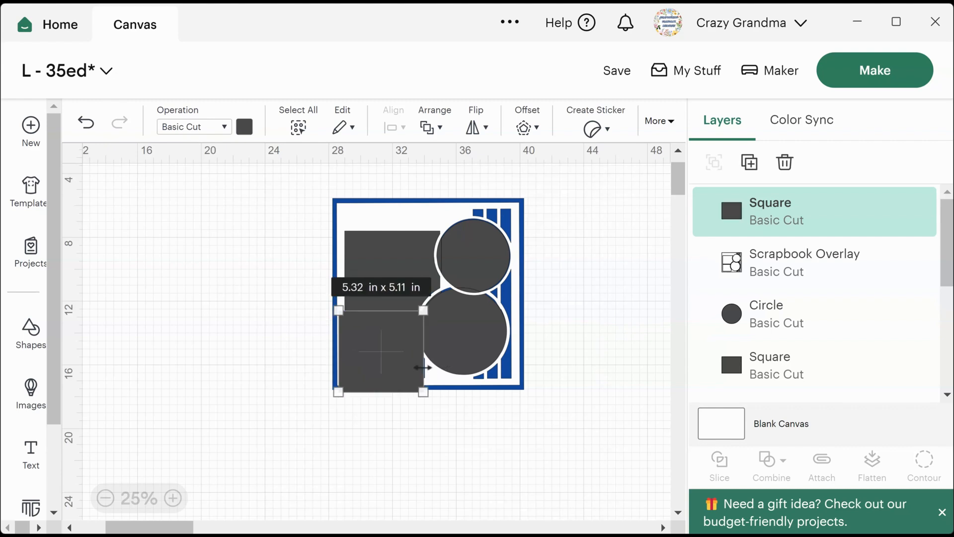
{"action": "left_click_drag", "start_coordinate": [383, 392], "coordinate": [384, 382]}
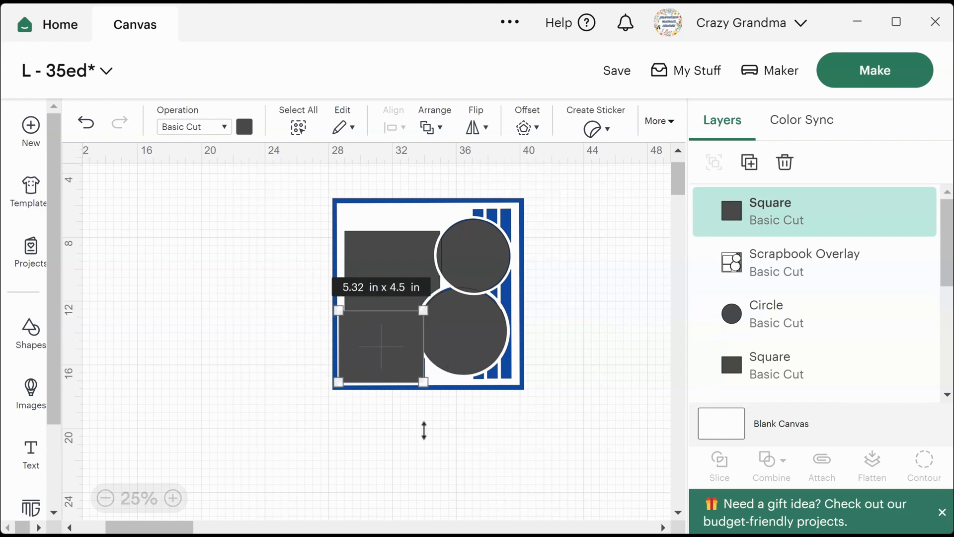
{"action": "left_click", "coordinate": [428, 434]}
- Send the lower gray rectangle backward so that it sits behind the Scrapbook Overlay
{"action": "left_click", "coordinate": [400, 364]}
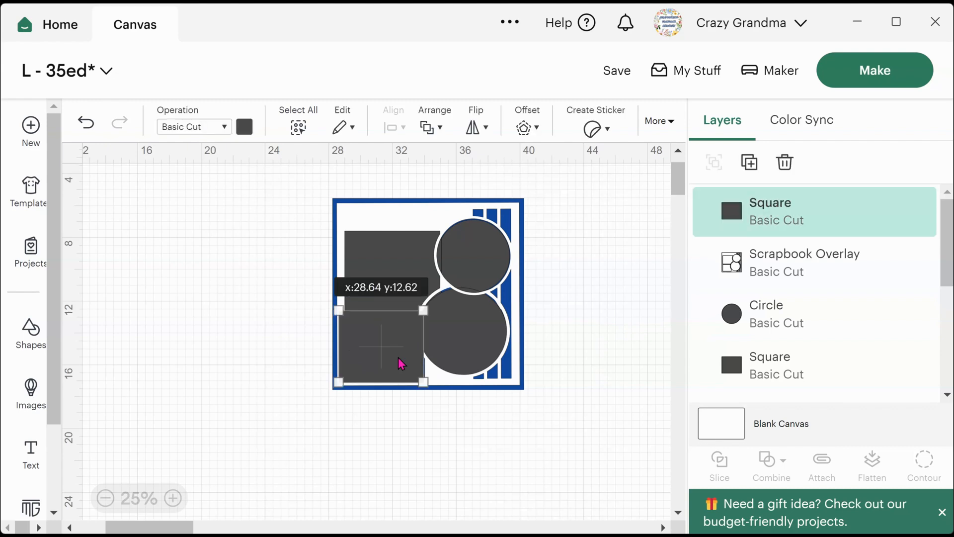
{"action": "left_click", "coordinate": [440, 128]}
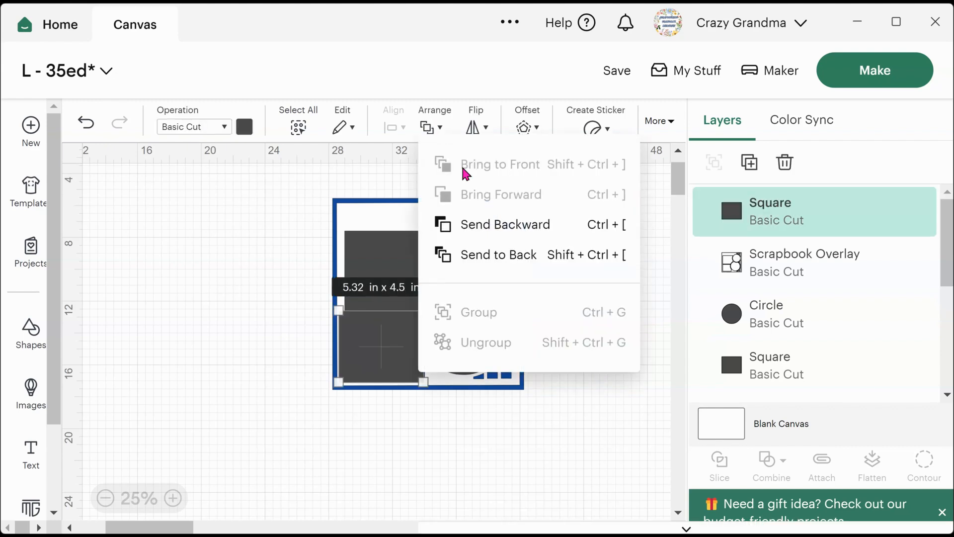
{"action": "left_click", "coordinate": [475, 228]}
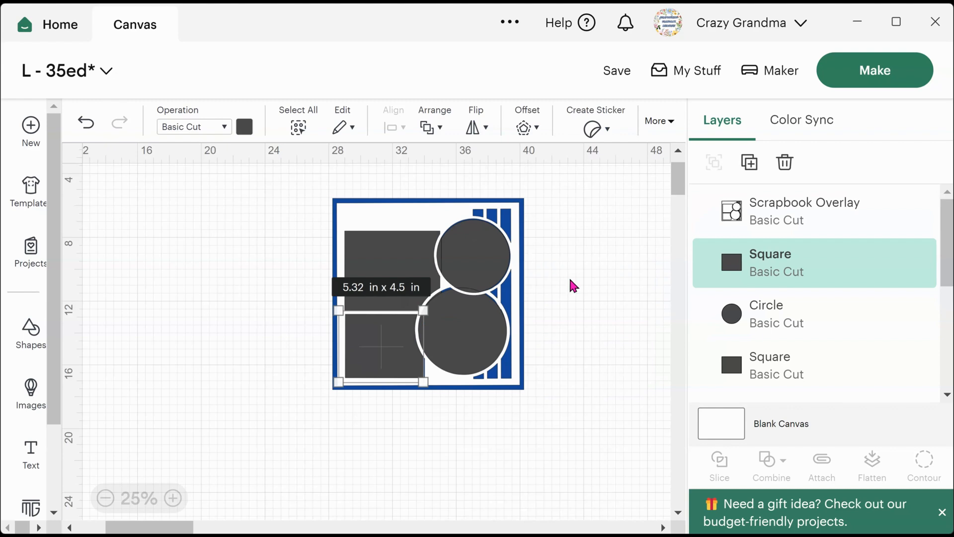
{"action": "left_click", "coordinate": [571, 290]}
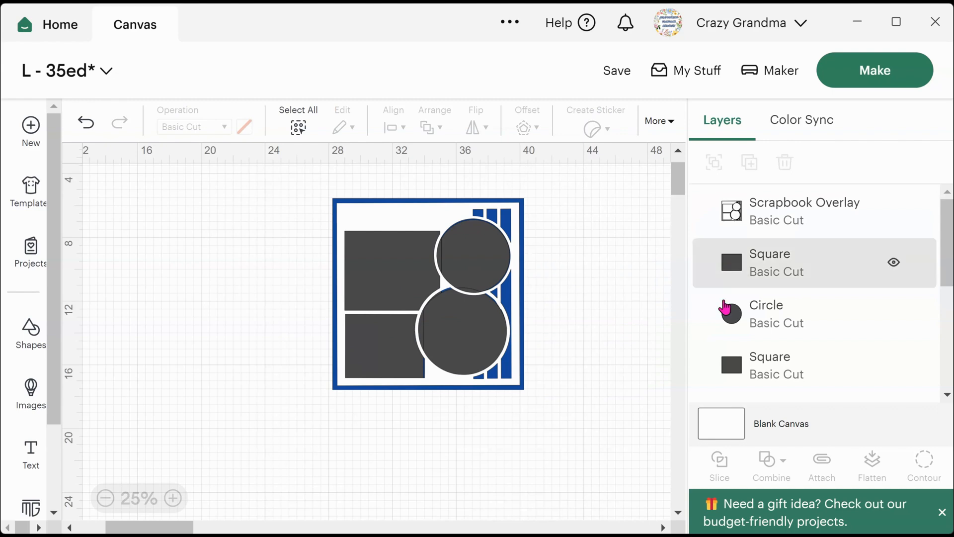
- Change the 12 by 12 inch background square's color to black
{"action": "scroll", "coordinate": [748, 347], "scroll_direction": "down", "scroll_amount": 4}
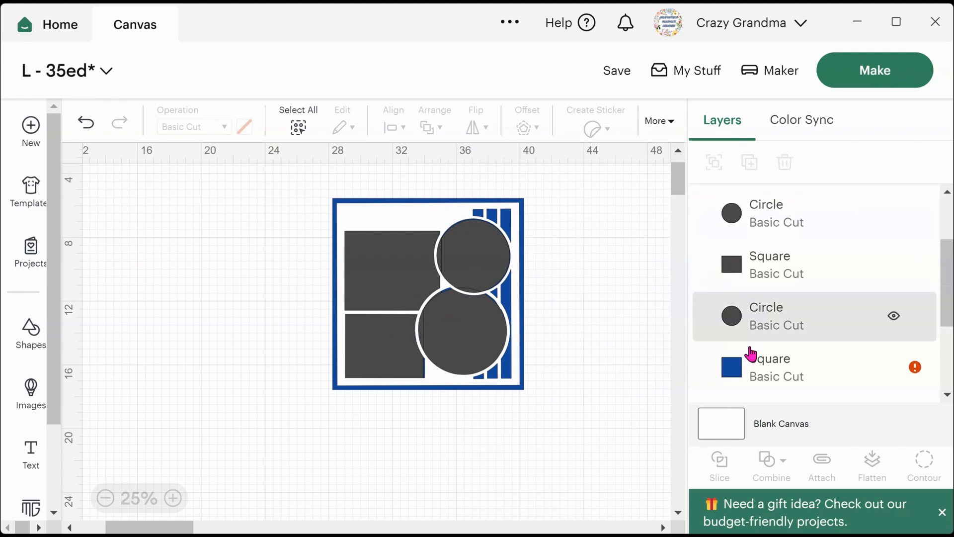
{"action": "left_click", "coordinate": [740, 297]}
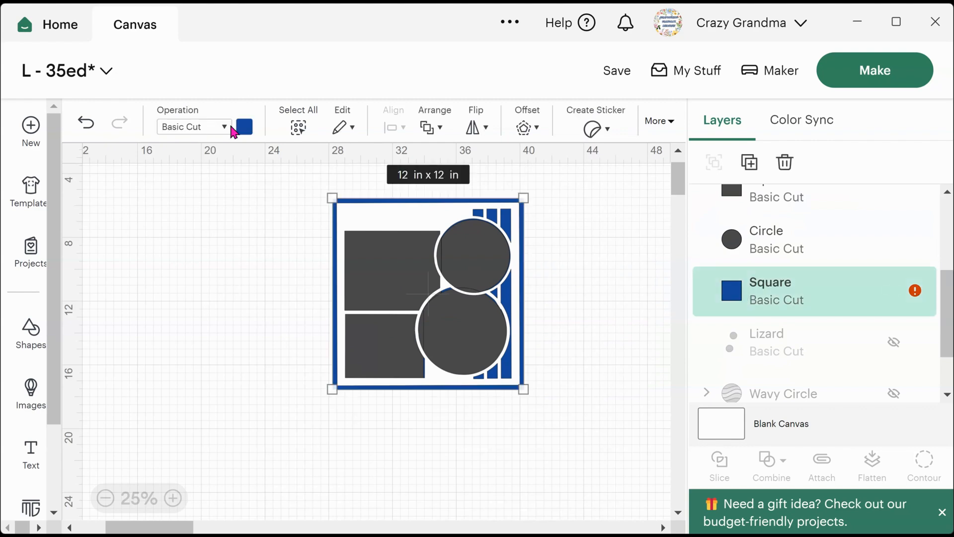
{"action": "left_click", "coordinate": [244, 127]}
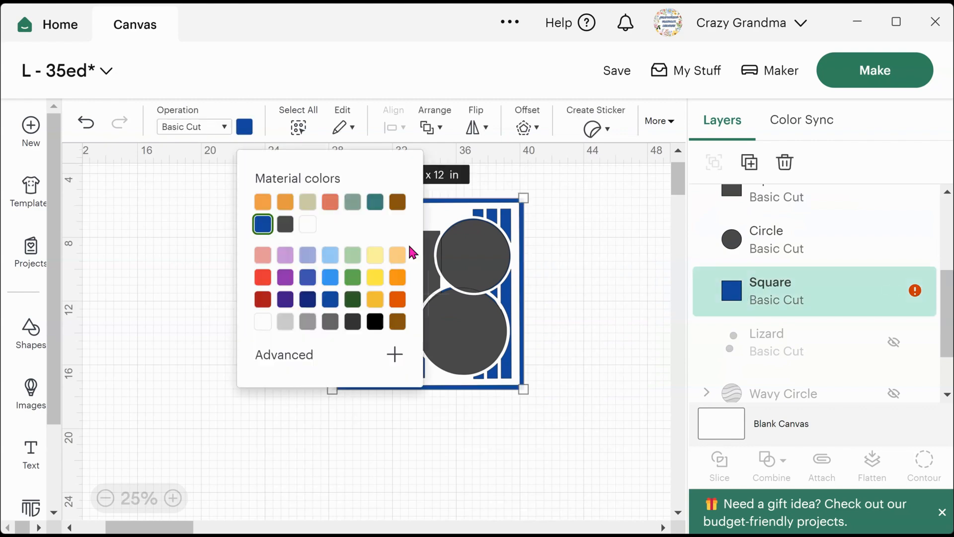
{"action": "left_click", "coordinate": [375, 324]}
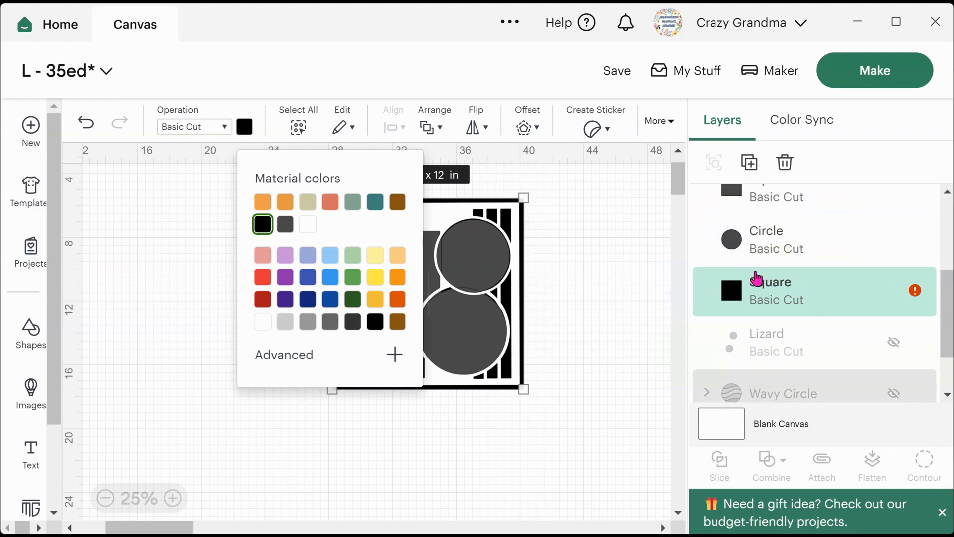
- Change the Scrapbook Overlay's color to dark orange
{"action": "scroll", "coordinate": [756, 278], "scroll_direction": "up", "scroll_amount": 3}
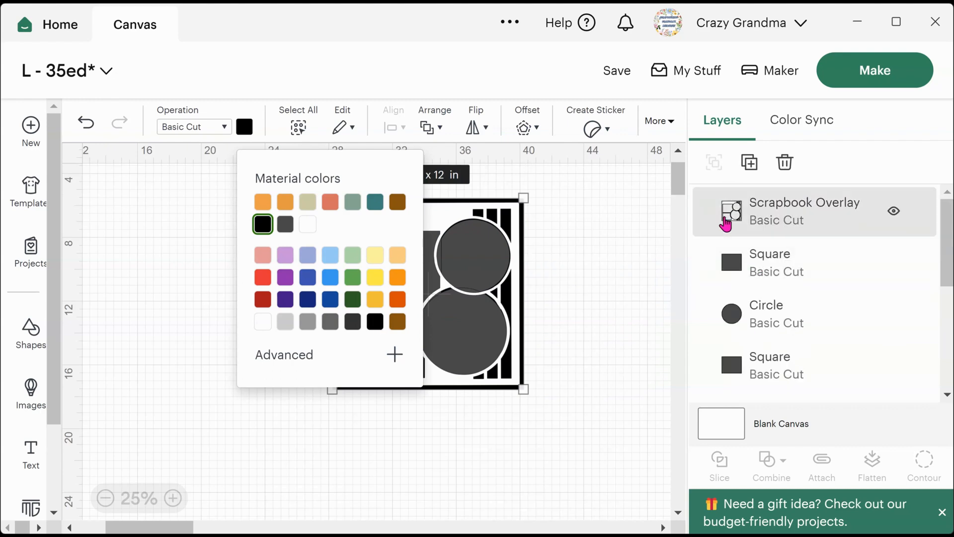
{"action": "left_click", "coordinate": [725, 223]}
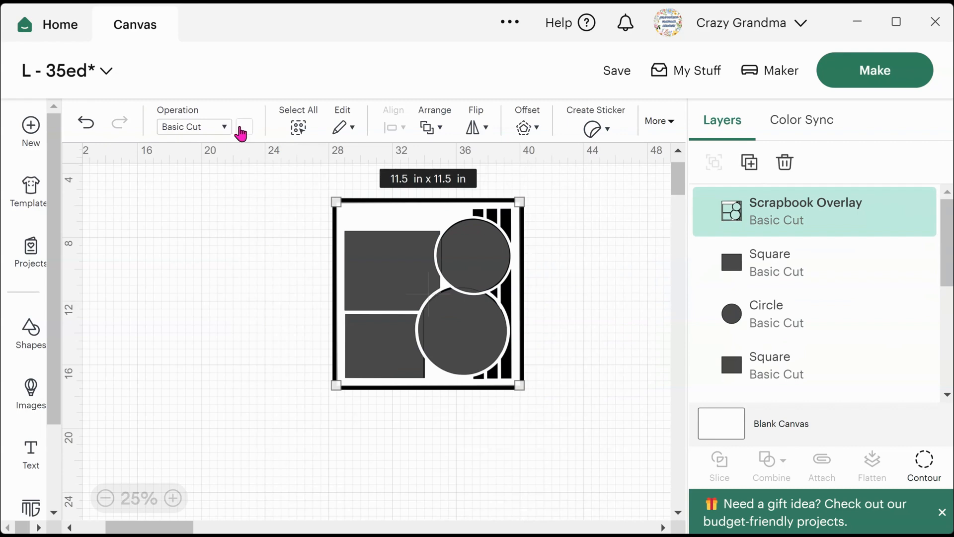
{"action": "left_click", "coordinate": [242, 128]}
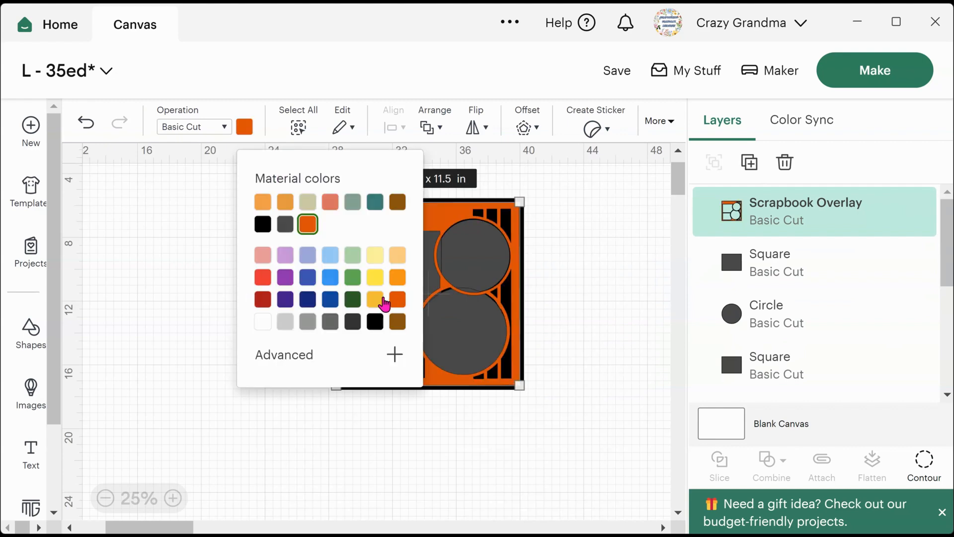
{"action": "left_click", "coordinate": [584, 300]}
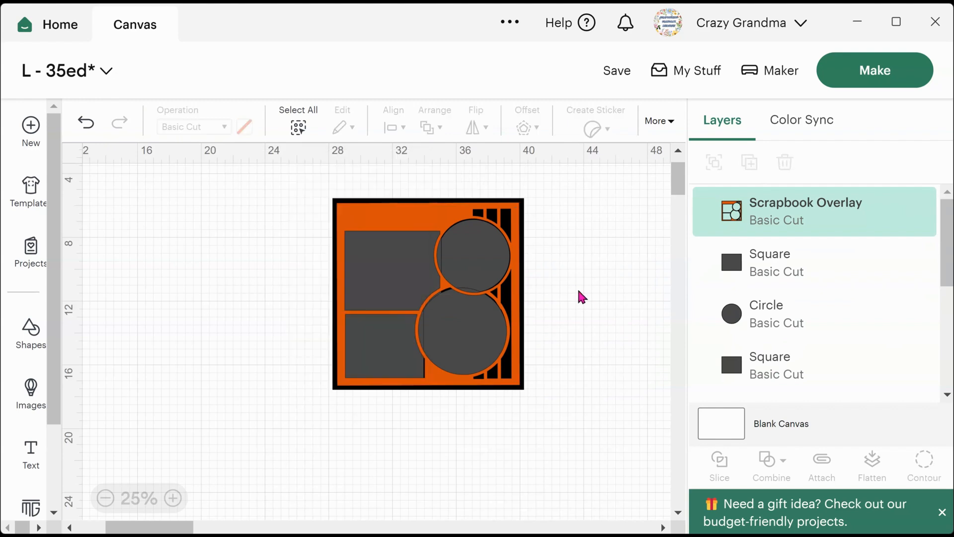
- Recolor the lower gray rectangle and the large circle in the lower round opening white
{"action": "left_click", "coordinate": [739, 272]}
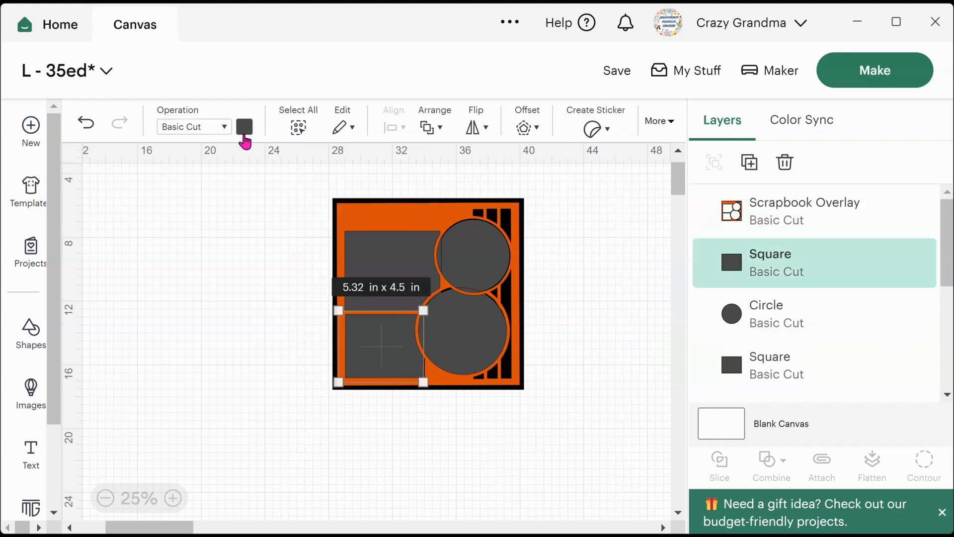
{"action": "left_click", "coordinate": [244, 134]}
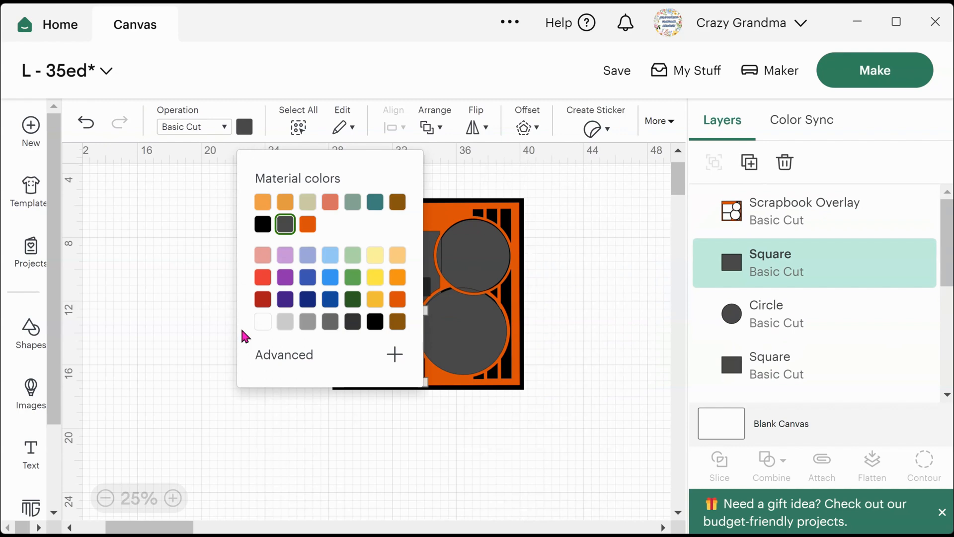
{"action": "left_click", "coordinate": [263, 323]}
{"action": "left_click", "coordinate": [739, 321], "text": "shift"}
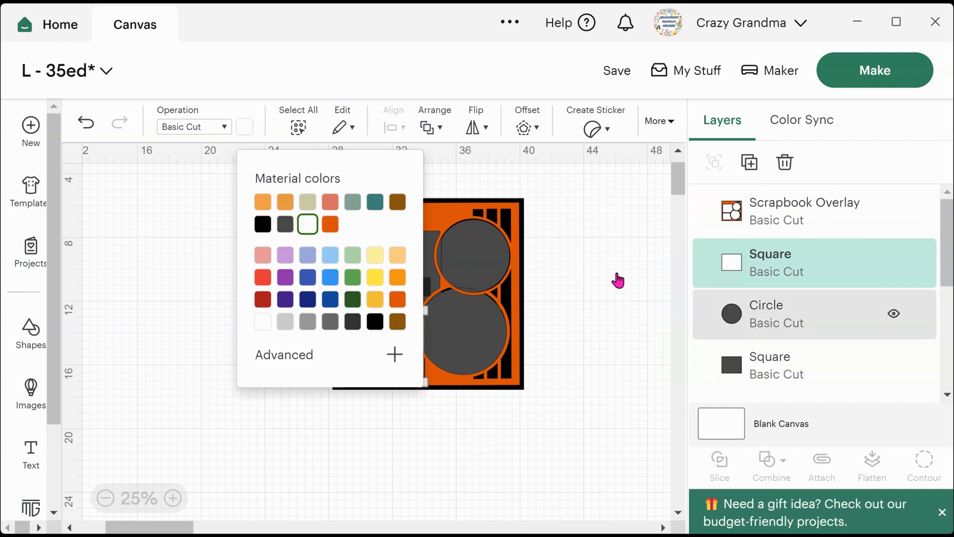
{"action": "left_click", "coordinate": [244, 128]}
{"action": "left_click", "coordinate": [244, 128]}
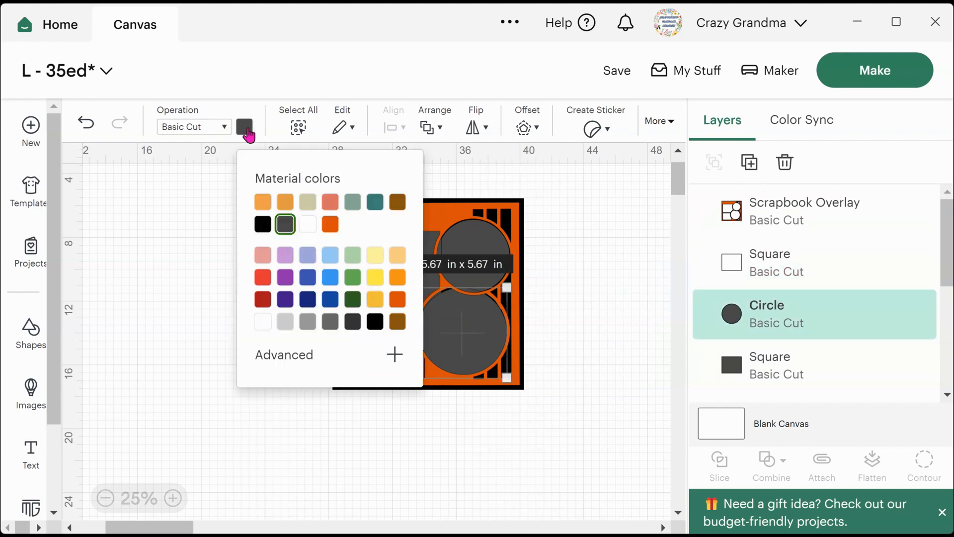
{"action": "left_click", "coordinate": [260, 326]}
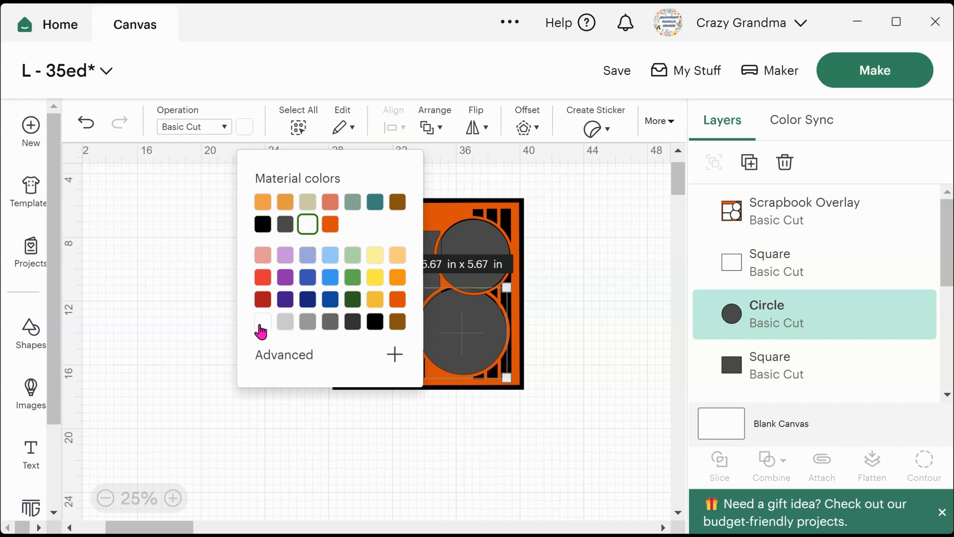
- Recolor the gray rectangle in the upper rectangular opening white
{"action": "left_click", "coordinate": [723, 372]}
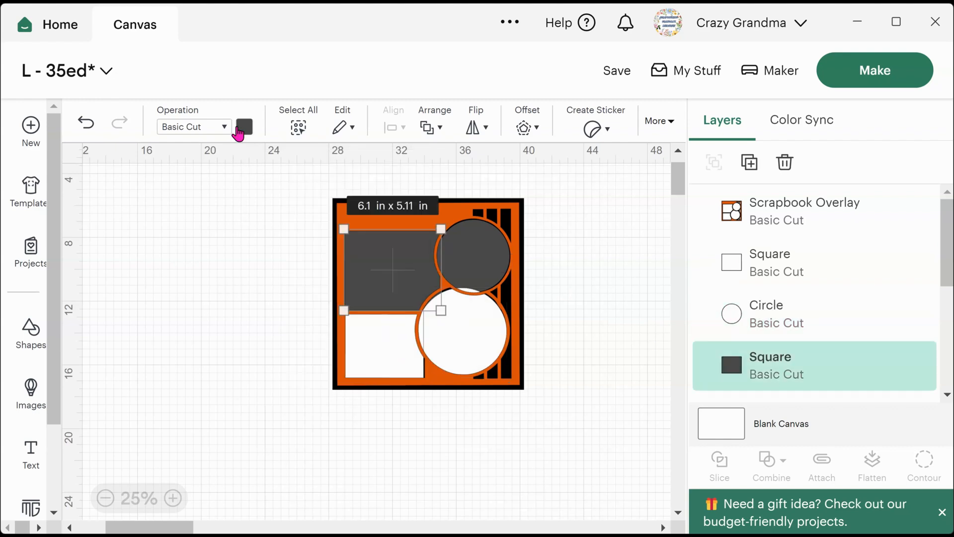
{"action": "left_click", "coordinate": [243, 129]}
{"action": "left_click", "coordinate": [306, 231]}
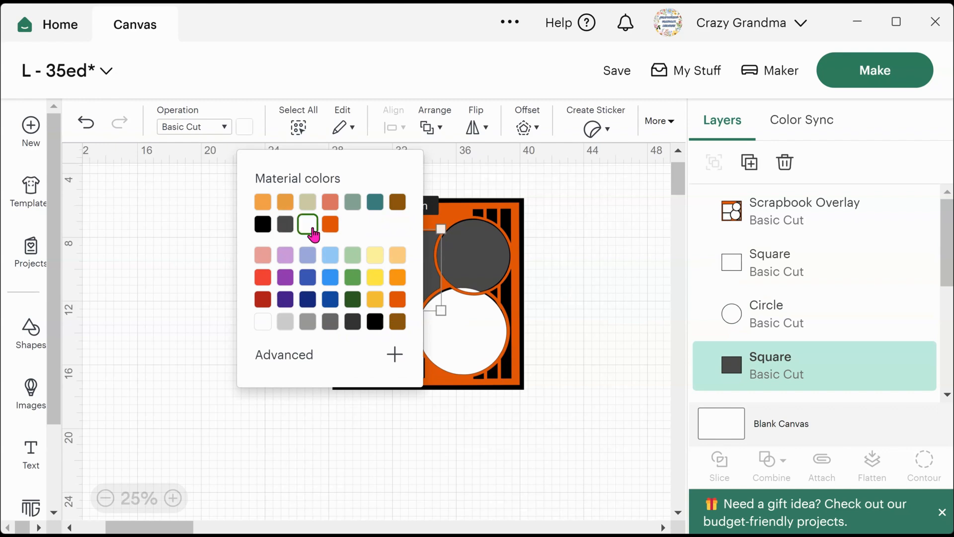
- Recolor the small gray circle in the overlay's upper round opening white
{"action": "scroll", "coordinate": [752, 342], "scroll_direction": "down", "scroll_amount": 2}
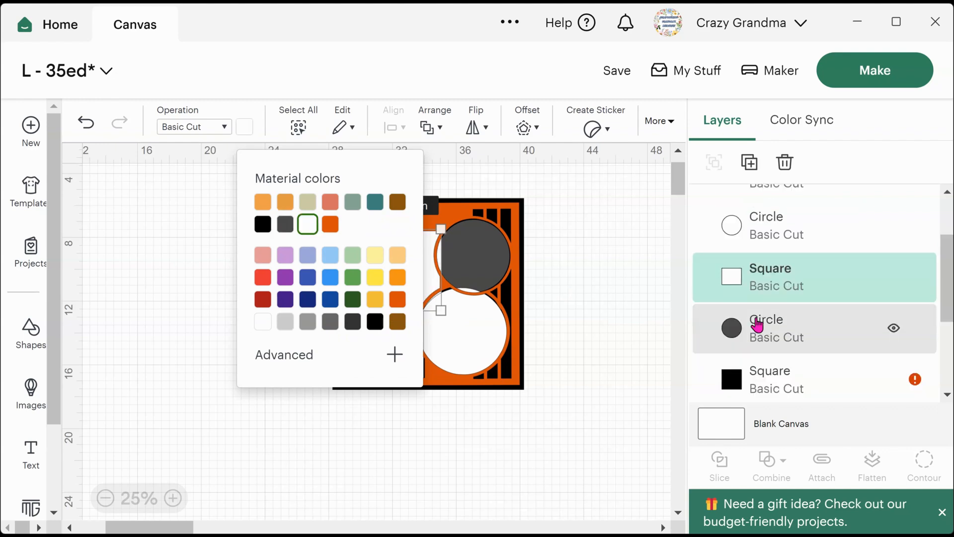
{"action": "left_click", "coordinate": [733, 331]}
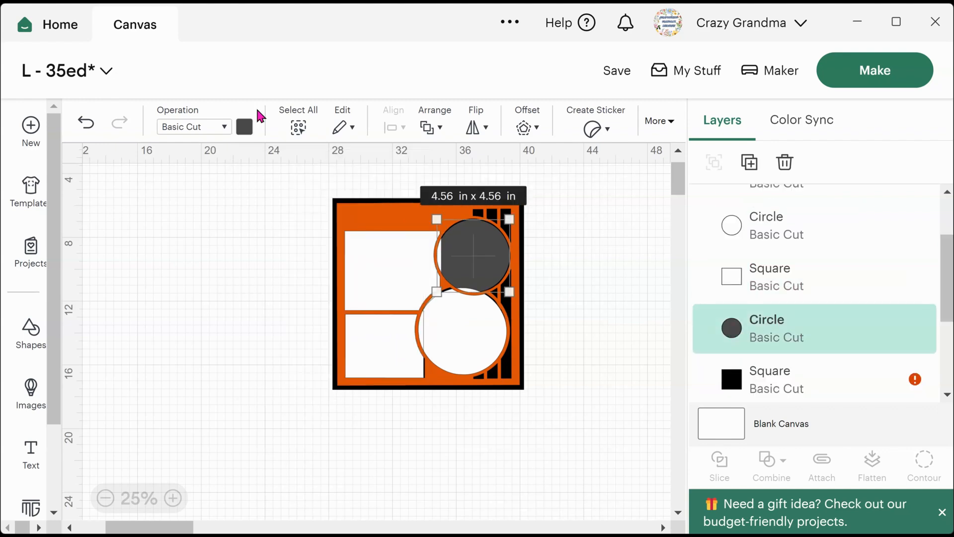
{"action": "left_click", "coordinate": [244, 127]}
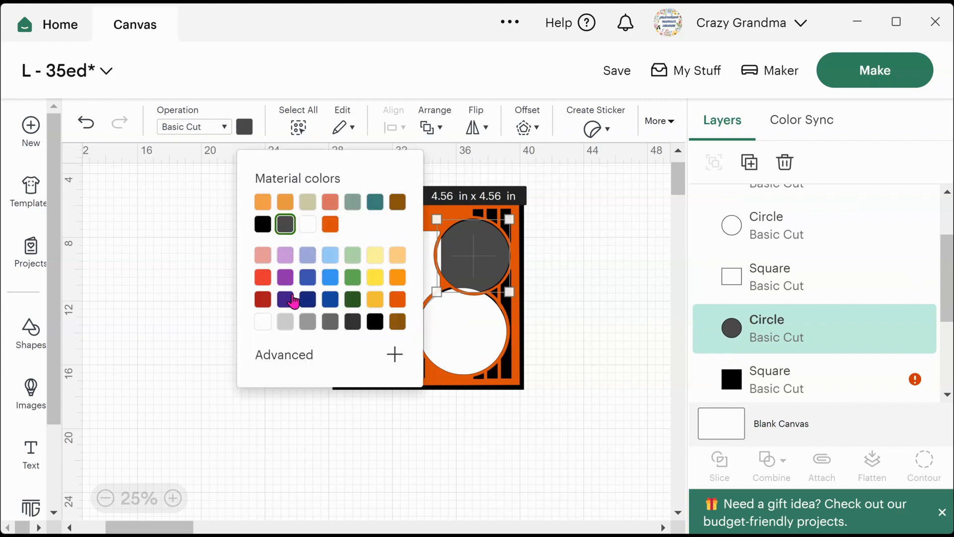
{"action": "left_click", "coordinate": [263, 322]}
{"action": "left_click", "coordinate": [621, 287]}
{"action": "left_click_drag", "start_coordinate": [453, 319], "coordinate": [460, 327]}
{"action": "left_click", "coordinate": [598, 310]}
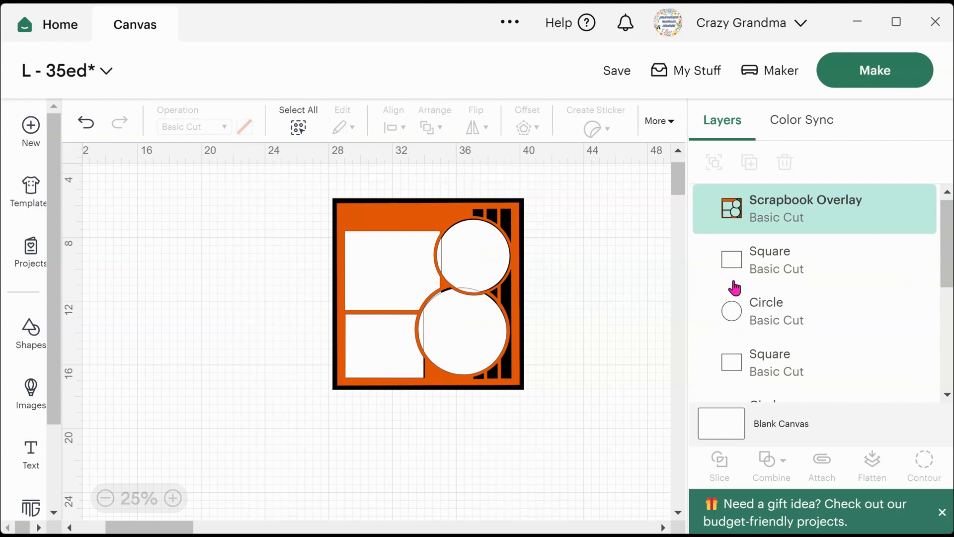
- Bring the small upper circle forward one layer and nudge the Scrapbook Overlay to about X 28.55, Y 5.81
{"action": "left_click", "coordinate": [744, 319]}
{"action": "scroll", "coordinate": [748, 335], "scroll_direction": "down", "scroll_amount": 2}
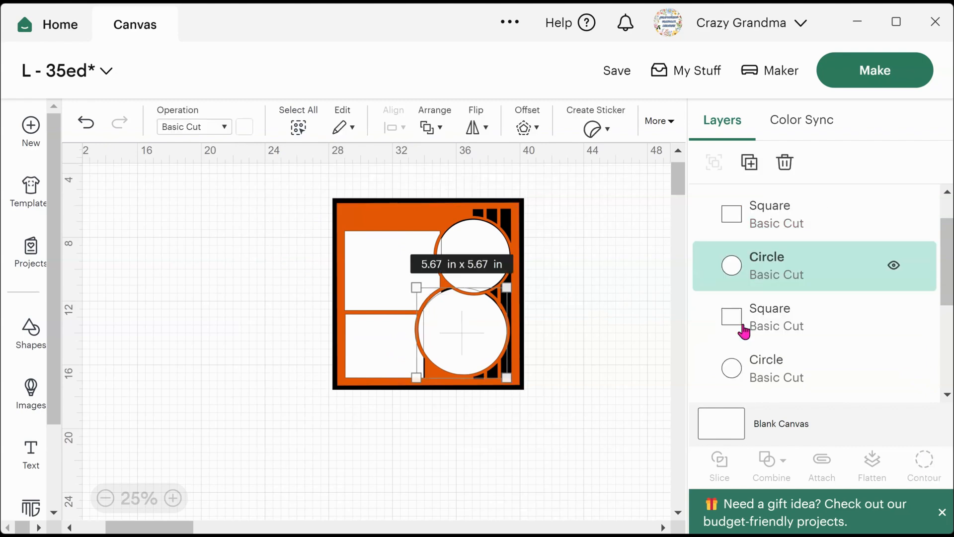
{"action": "left_click", "coordinate": [733, 325]}
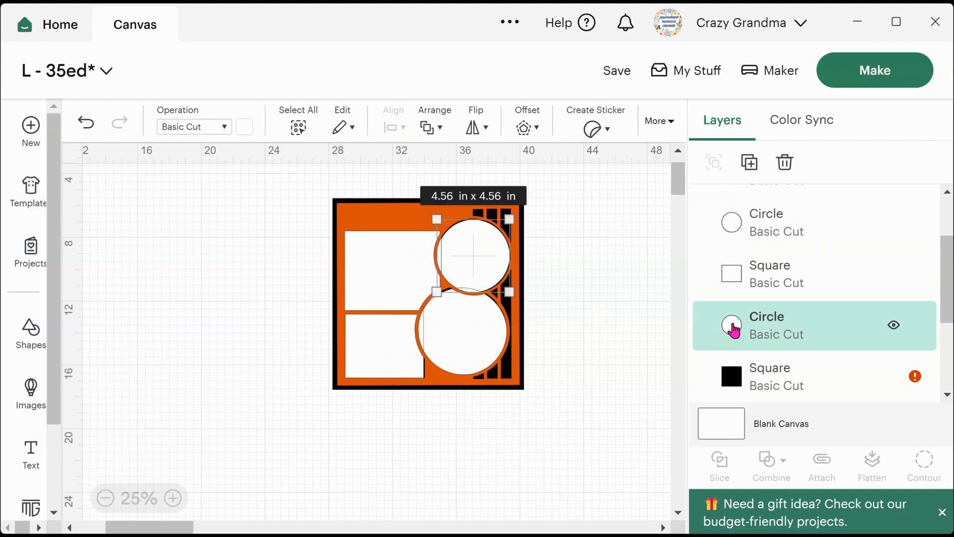
{"action": "left_click", "coordinate": [428, 126]}
{"action": "left_click", "coordinate": [454, 199]}
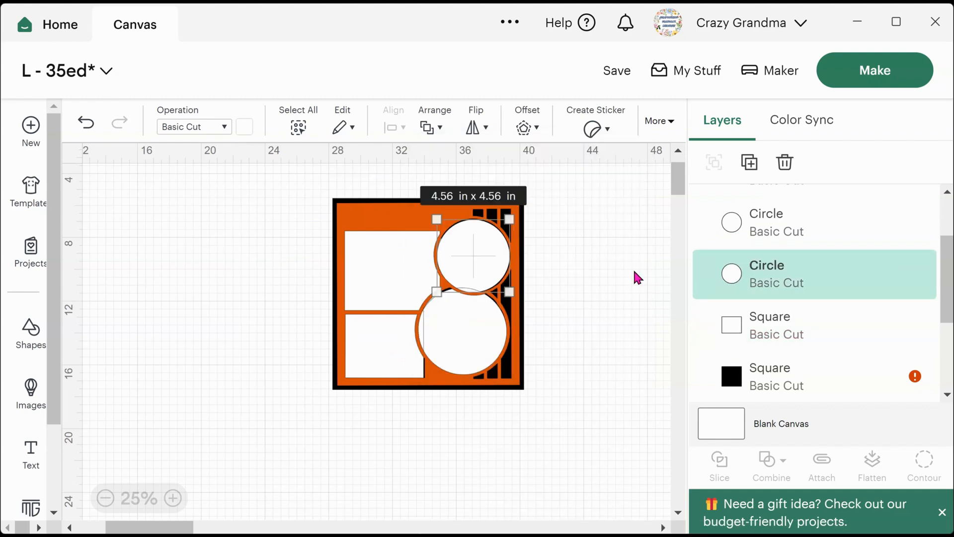
{"action": "left_click", "coordinate": [487, 358]}
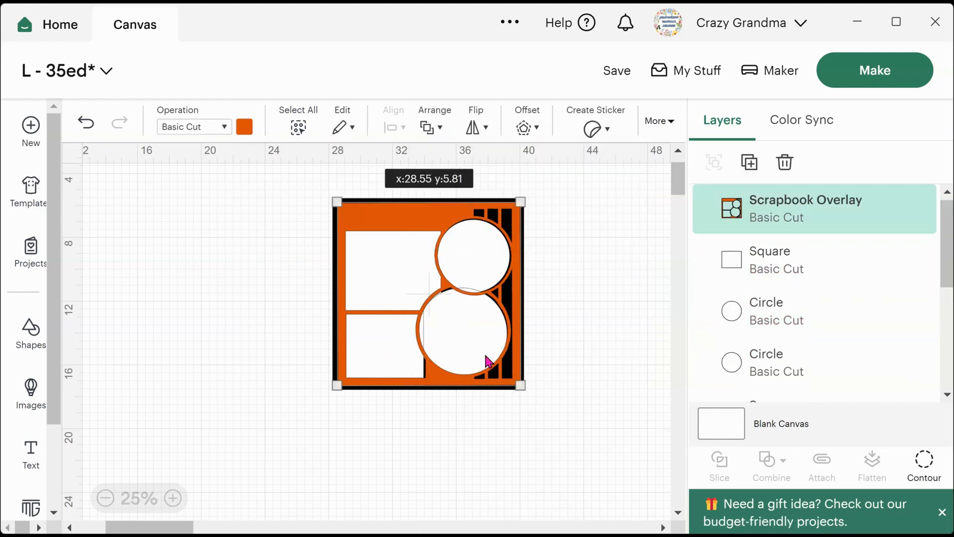
{"action": "left_click", "coordinate": [593, 340]}
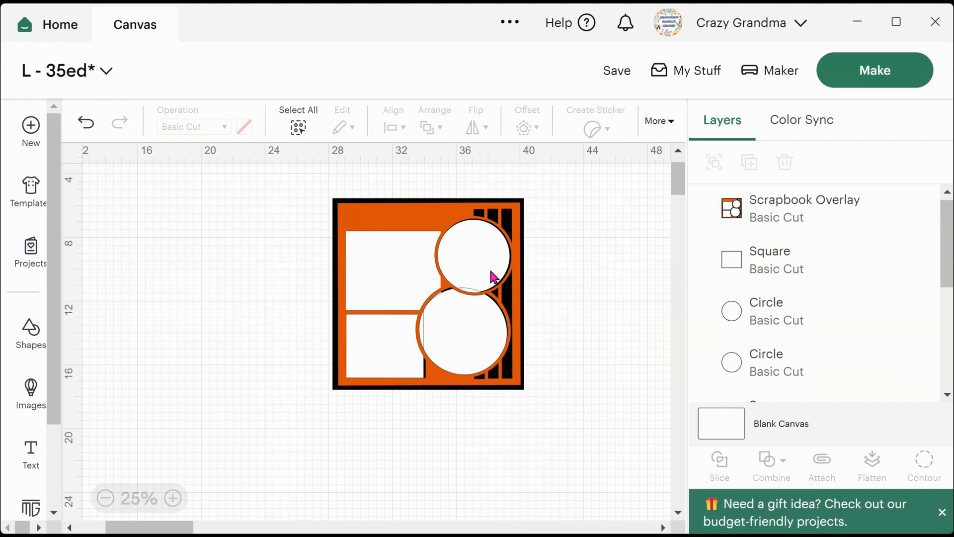
- With the overlay temporarily moved aside, shrink the large lower circle to about 5.33 in and place it near X 34.08, Y 11.4
{"action": "left_click_drag", "start_coordinate": [341, 330], "coordinate": [175, 356]}
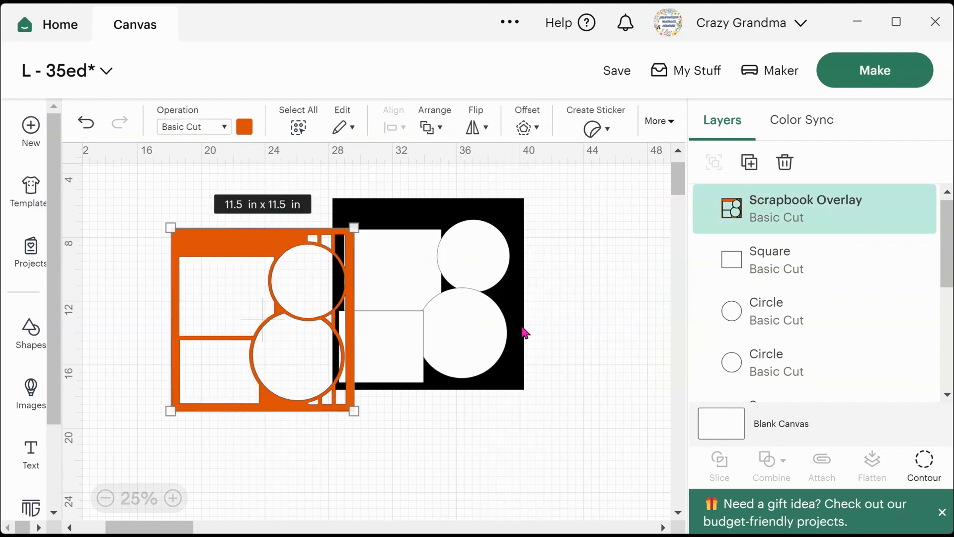
{"action": "left_click", "coordinate": [479, 344]}
{"action": "left_click_drag", "start_coordinate": [475, 339], "coordinate": [476, 341]}
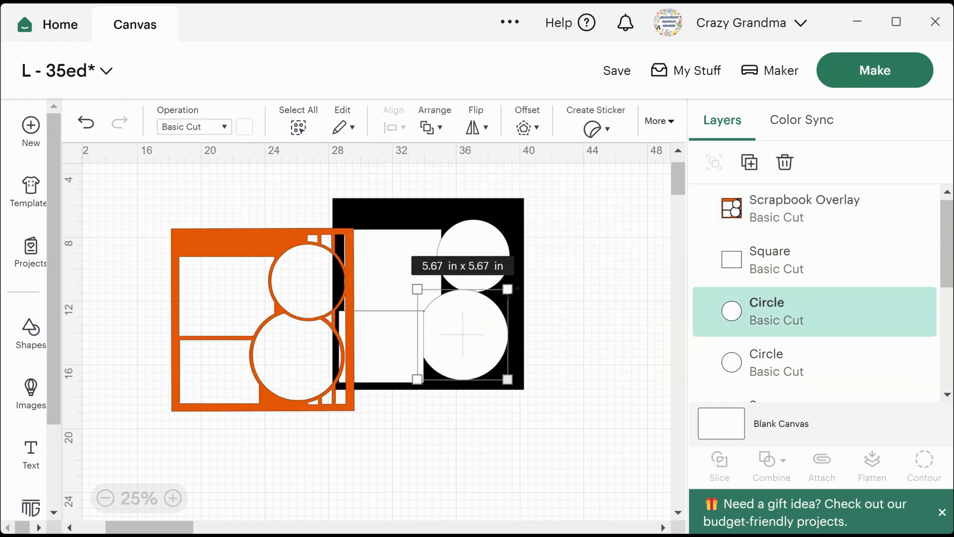
{"action": "left_click_drag", "start_coordinate": [507, 289], "coordinate": [502, 293]}
{"action": "left_click_drag", "start_coordinate": [459, 331], "coordinate": [468, 328]}
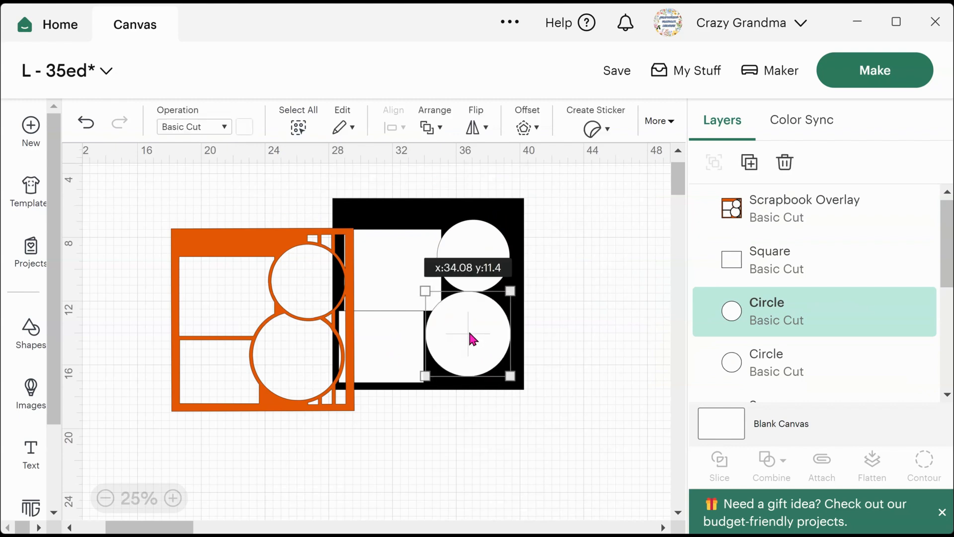
{"action": "left_click", "coordinate": [262, 412]}
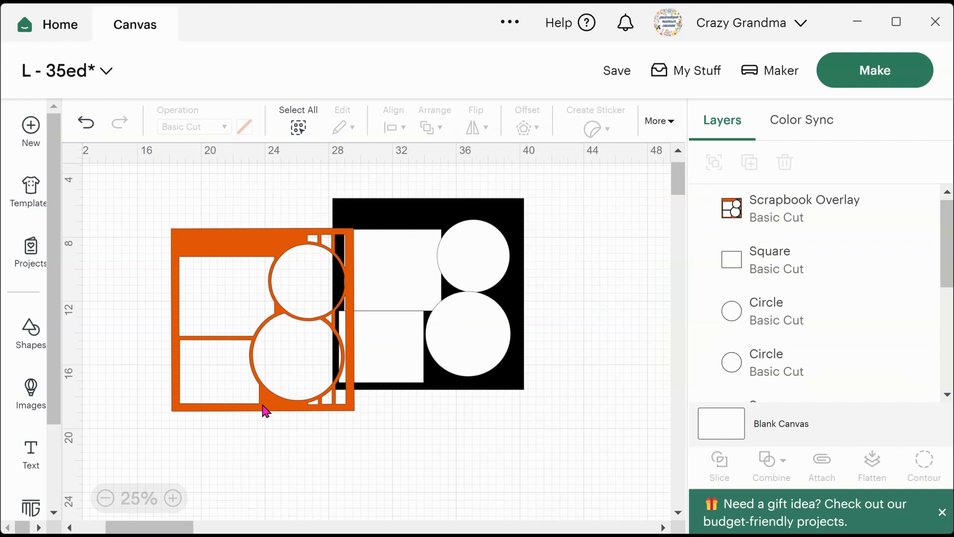
{"action": "left_click_drag", "start_coordinate": [263, 406], "coordinate": [433, 381]}
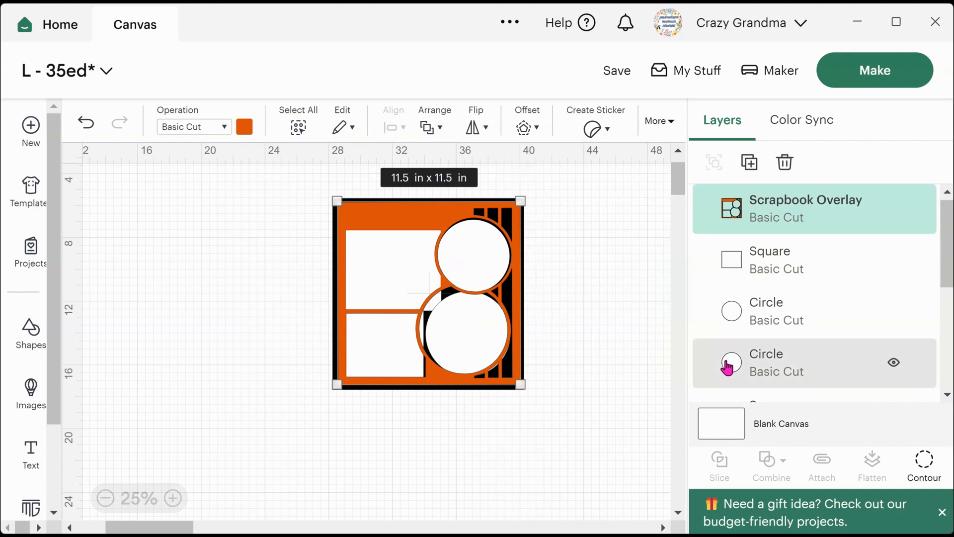
- With the overlay moved aside, enlarge the large lower circle to about 5.78 in near X 33.64, Y 11.12, and bring it to the front
{"action": "left_click", "coordinate": [728, 368]}
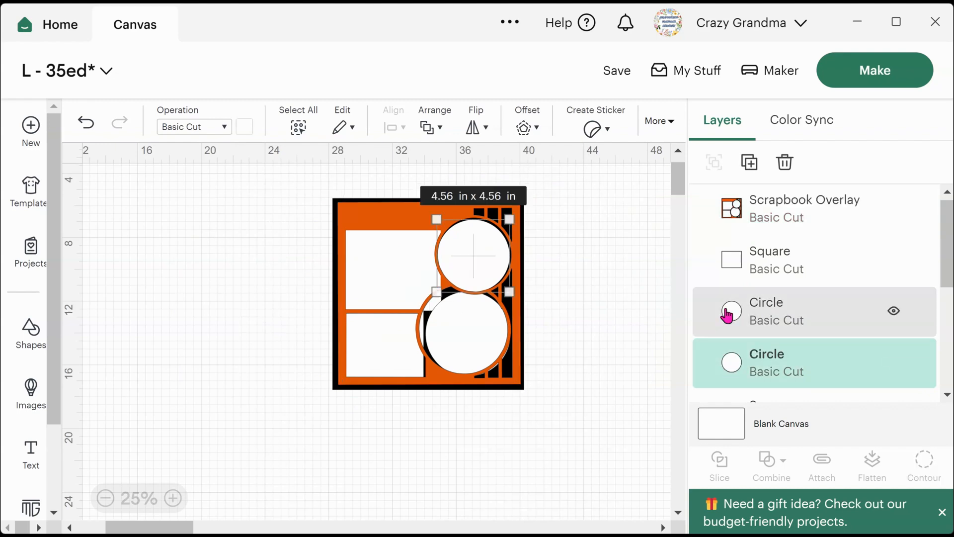
{"action": "left_click", "coordinate": [728, 315]}
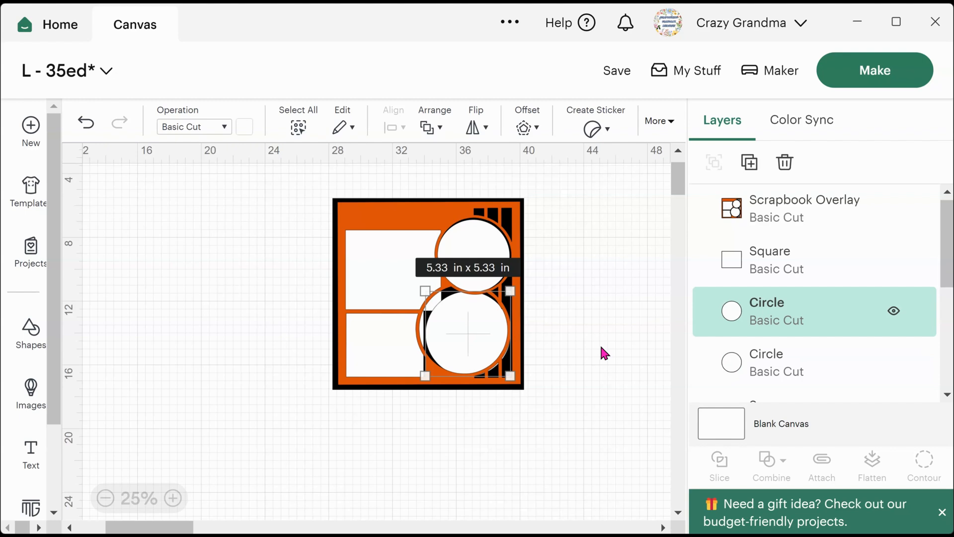
{"action": "left_click", "coordinate": [462, 328]}
{"action": "left_click_drag", "start_coordinate": [460, 329], "coordinate": [324, 342]}
{"action": "left_click_drag", "start_coordinate": [471, 342], "coordinate": [462, 336]}
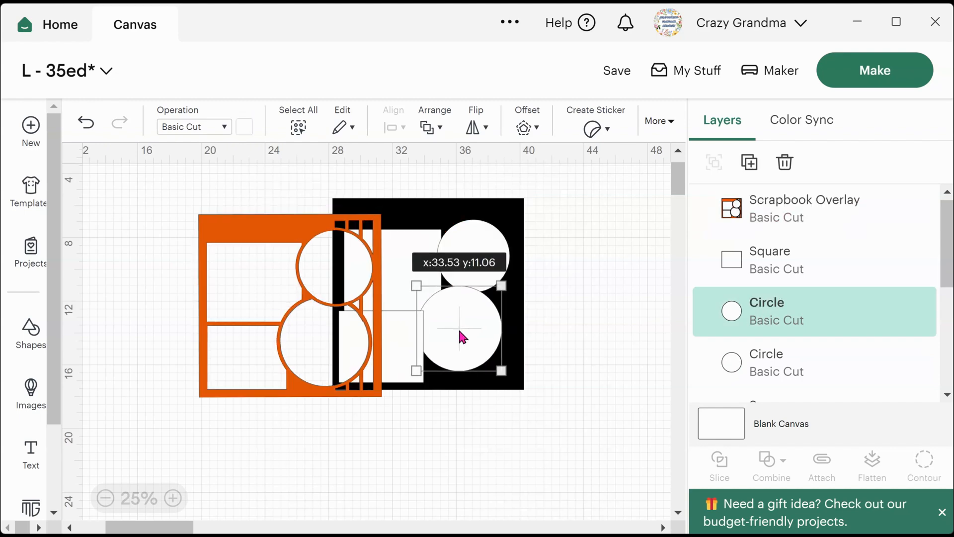
{"action": "left_click_drag", "start_coordinate": [501, 371], "coordinate": [508, 378]}
{"action": "left_click_drag", "start_coordinate": [468, 342], "coordinate": [470, 343]}
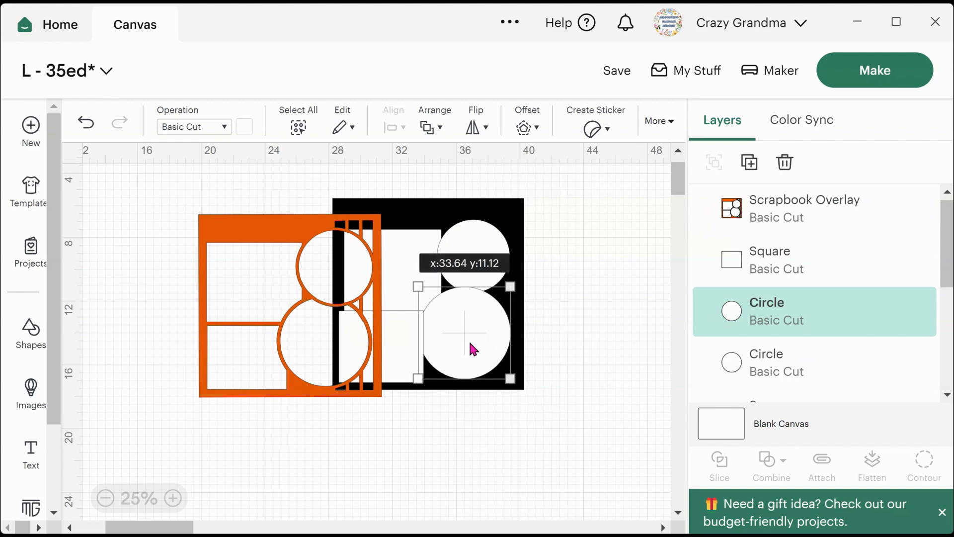
{"action": "left_click", "coordinate": [438, 123]}
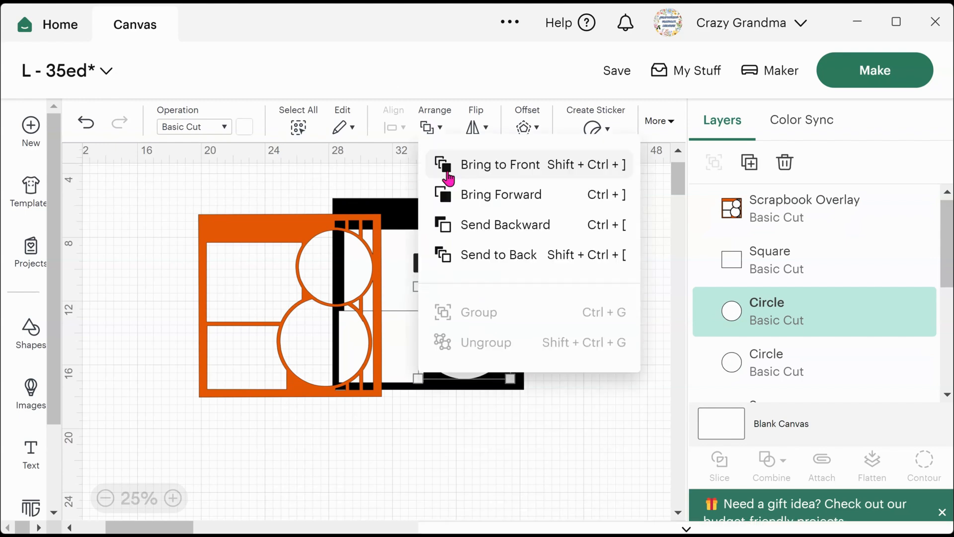
{"action": "left_click", "coordinate": [488, 238]}
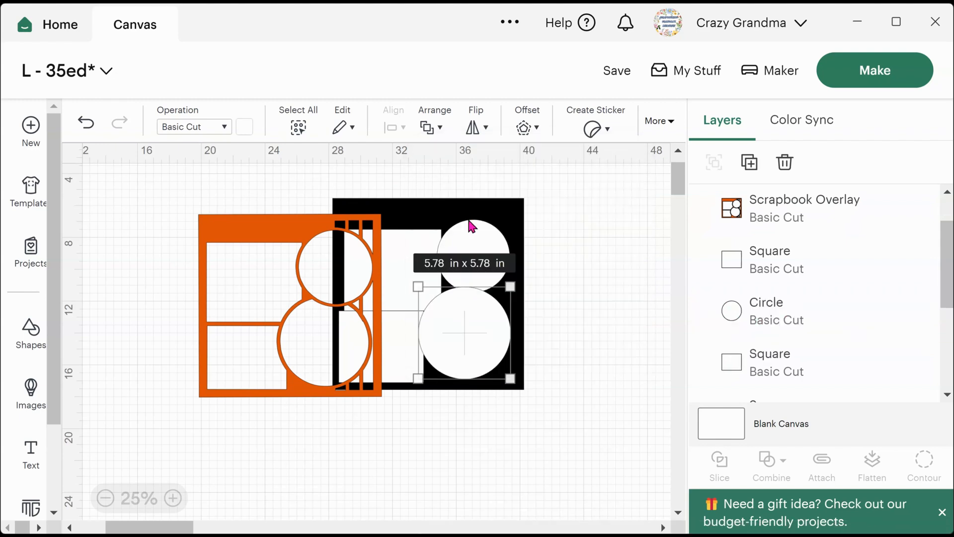
- Bring the Scrapbook Overlay to the front and position it back over the black square
{"action": "left_click", "coordinate": [304, 385]}
{"action": "mouse_move", "coordinate": [305, 390]}
{"action": "left_mouse_down"}
{"action": "mouse_move", "coordinate": [470, 354]}
{"action": "mouse_move", "coordinate": [411, 384]}
{"action": "mouse_move", "coordinate": [309, 387]}
{"action": "left_mouse_up"}
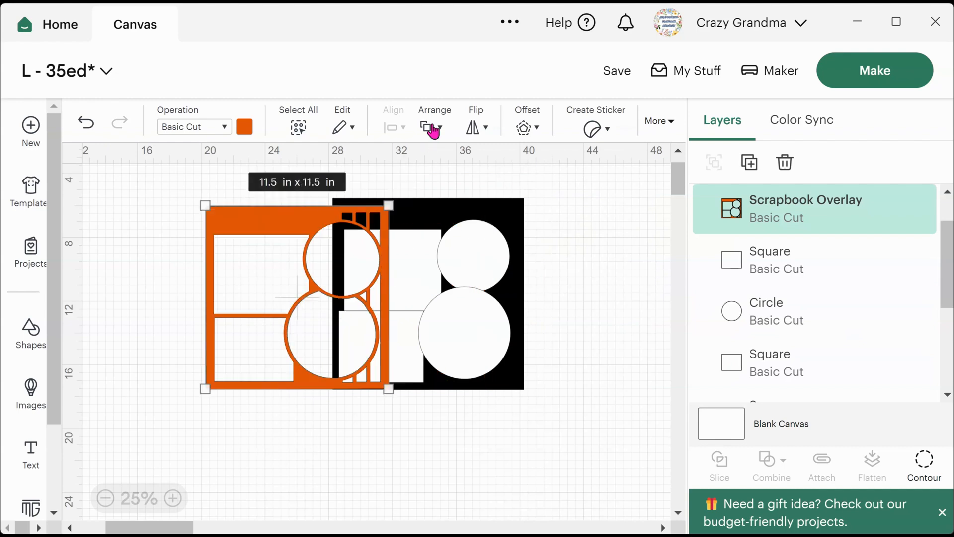
{"action": "left_click", "coordinate": [431, 126]}
{"action": "left_click", "coordinate": [455, 168]}
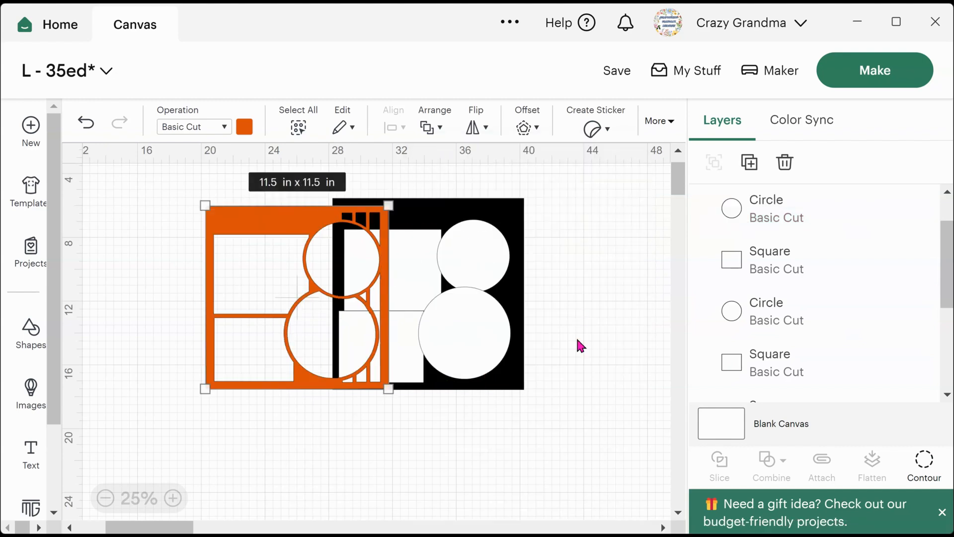
{"action": "left_click_drag", "start_coordinate": [306, 385], "coordinate": [438, 385]}
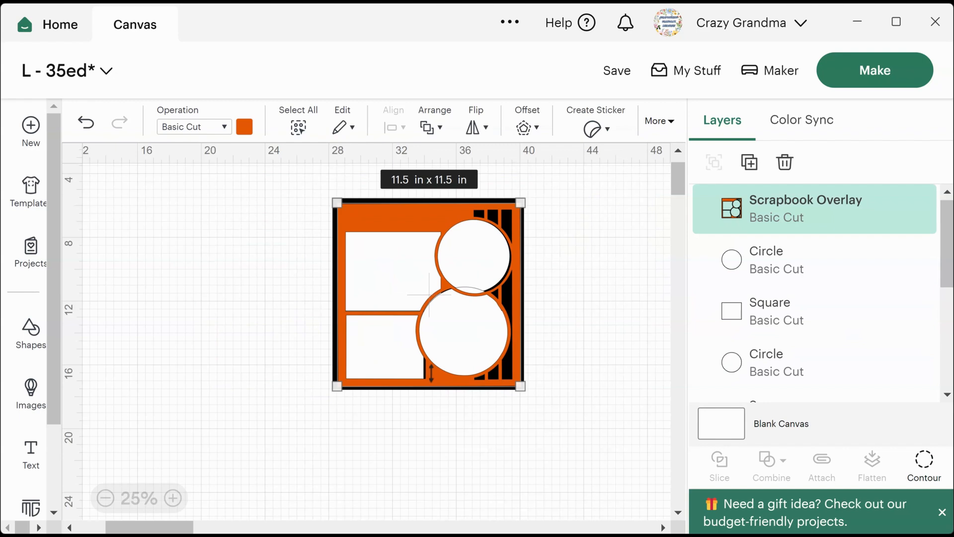
{"action": "left_click", "coordinate": [617, 285]}
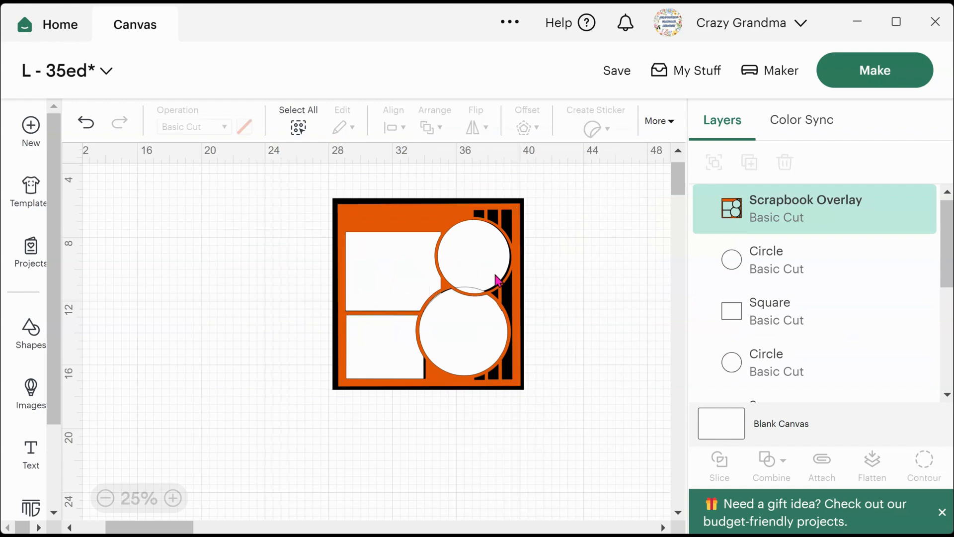
- Unlock the small upper circle's proportions and set its width to 4.7 in
{"action": "left_click", "coordinate": [742, 366]}
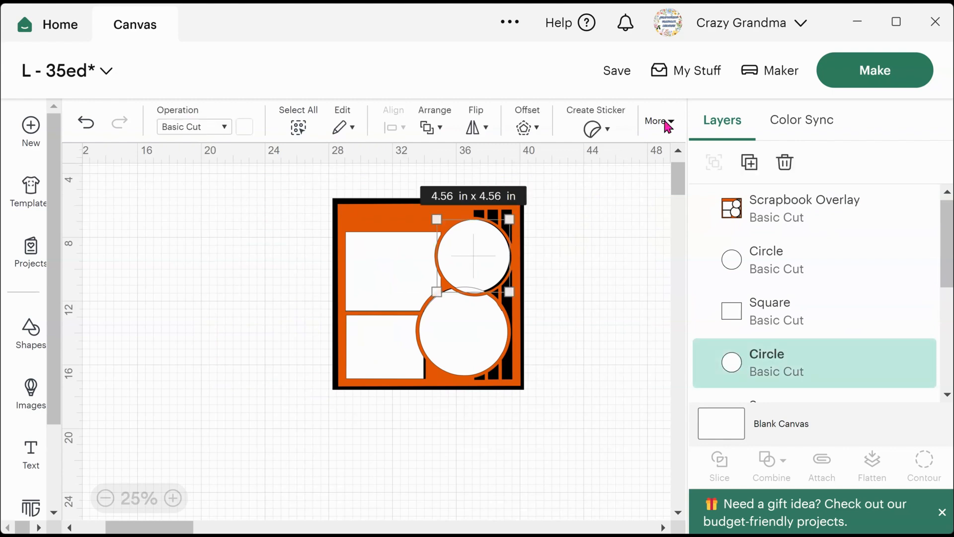
{"action": "left_click", "coordinate": [660, 121]}
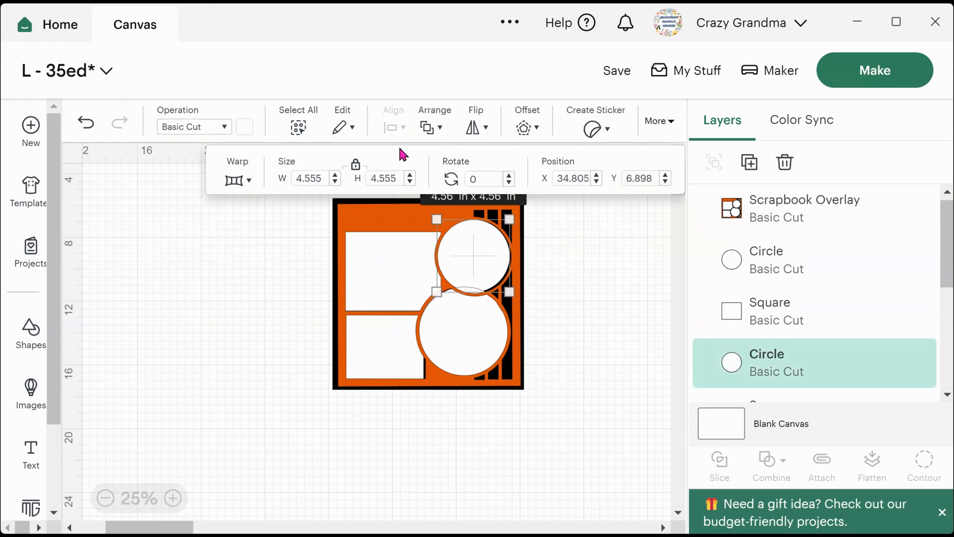
{"action": "left_click", "coordinate": [354, 166]}
{"action": "left_click", "coordinate": [335, 182]}
{"action": "left_click", "coordinate": [335, 182]}
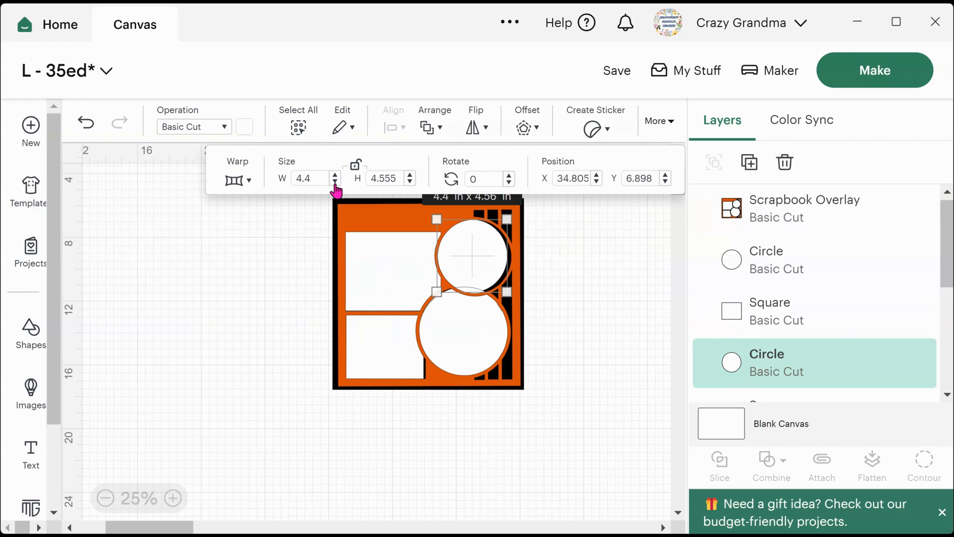
{"action": "left_click", "coordinate": [335, 174]}
{"action": "left_click", "coordinate": [335, 174]}
{"action": "left_click", "coordinate": [335, 176]}
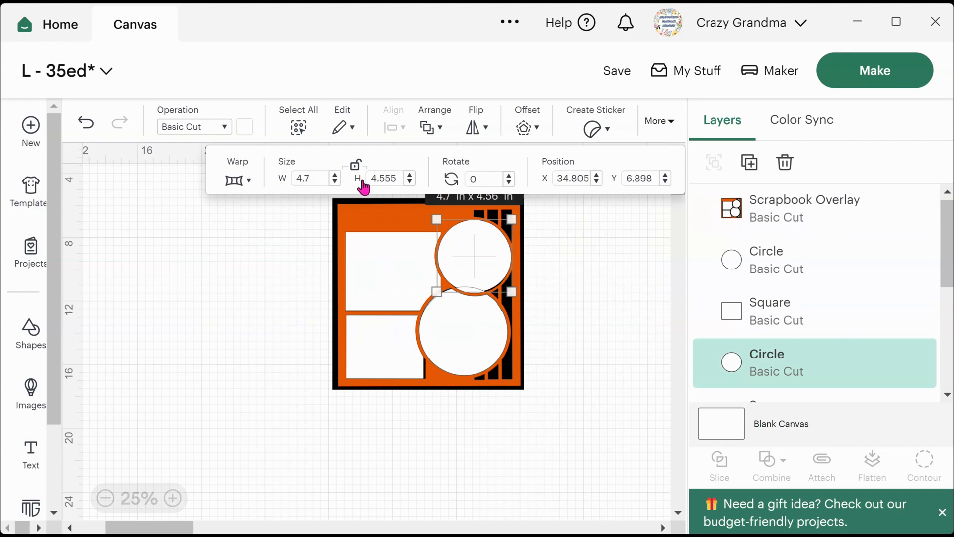
- Reduce the large lower circle proportionally to 5.4 by 5.4 in
{"action": "left_click", "coordinate": [726, 257]}
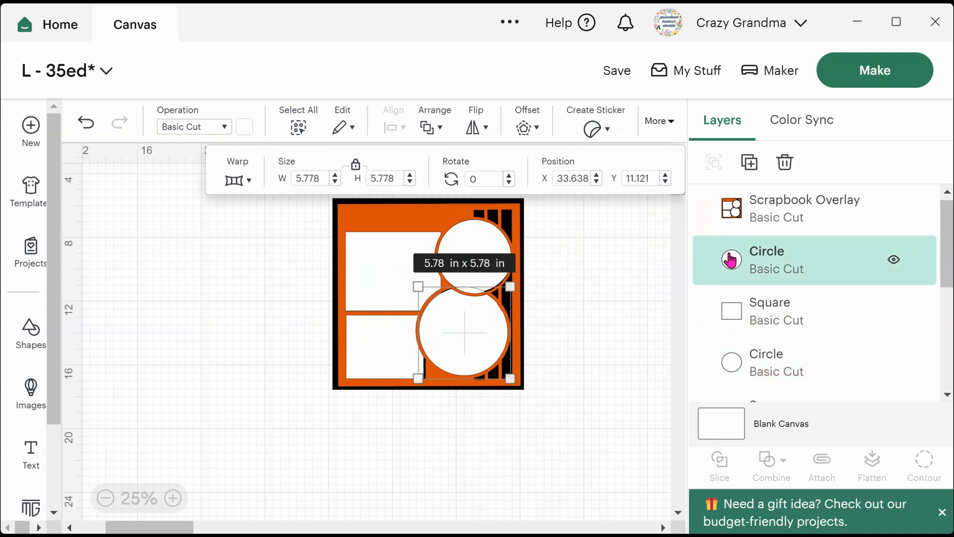
{"action": "left_click", "coordinate": [335, 182]}
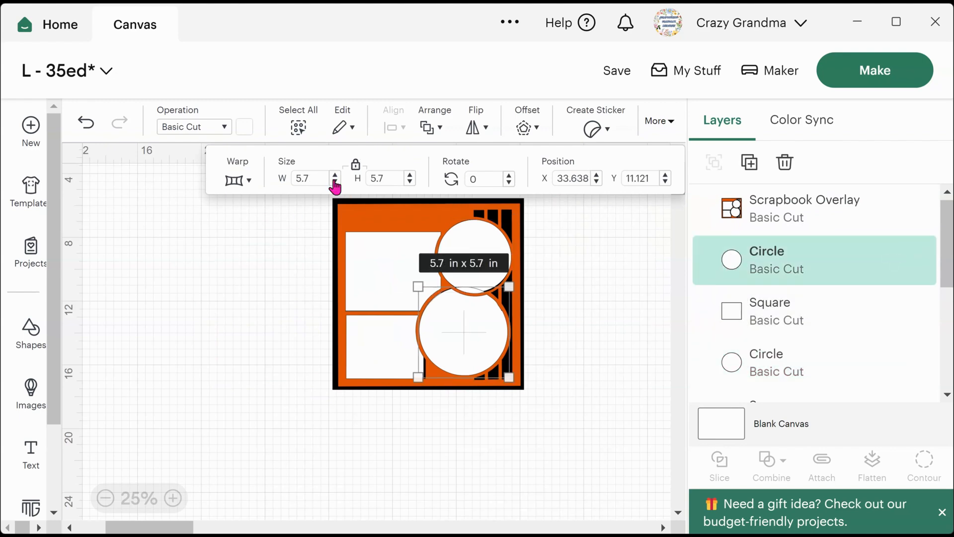
{"action": "left_click", "coordinate": [335, 183]}
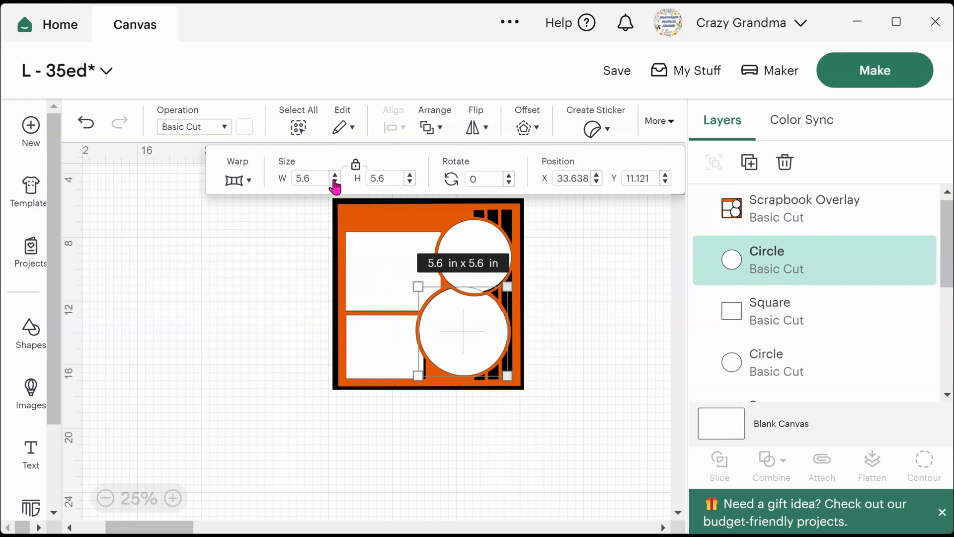
{"action": "left_click", "coordinate": [410, 176]}
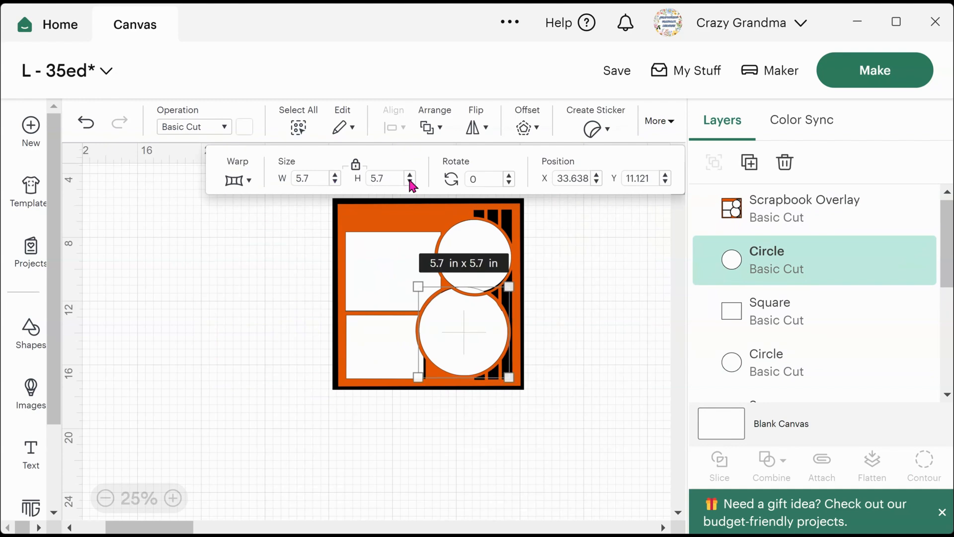
{"action": "left_click", "coordinate": [410, 183]}
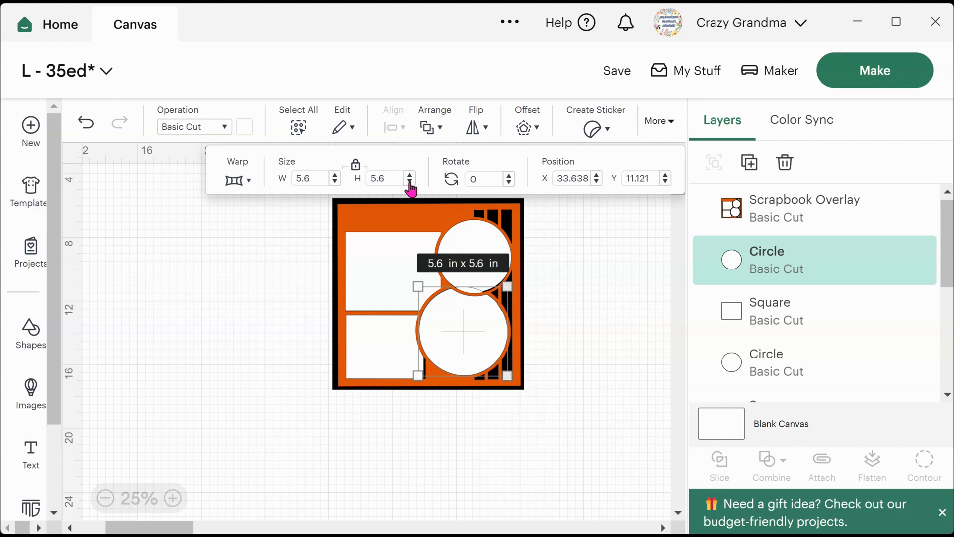
{"action": "left_click", "coordinate": [410, 182]}
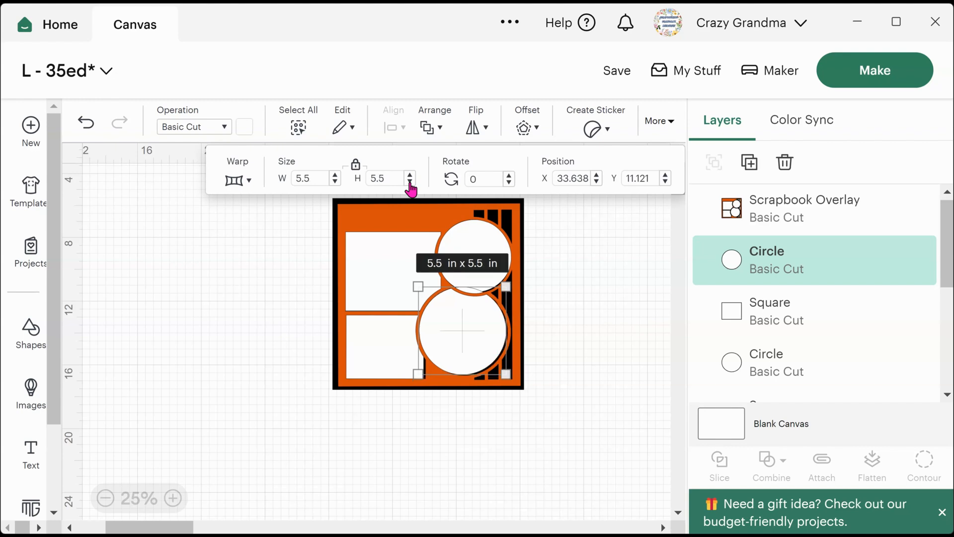
{"action": "left_click", "coordinate": [335, 182]}
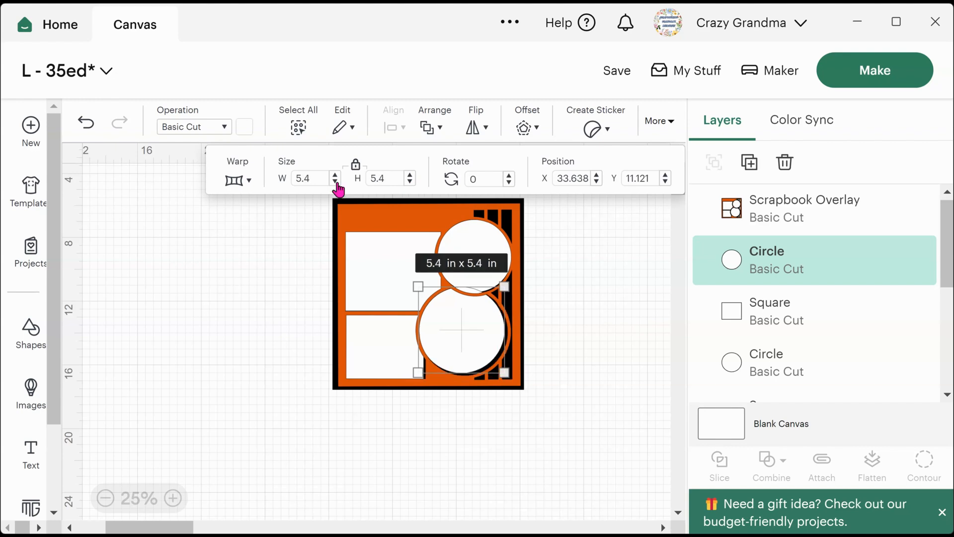
- With the overlay moved aside, shift the large lower circle to about X 34.14, Y 11.45, and place the overlay back over the black square
{"action": "left_click", "coordinate": [655, 336]}
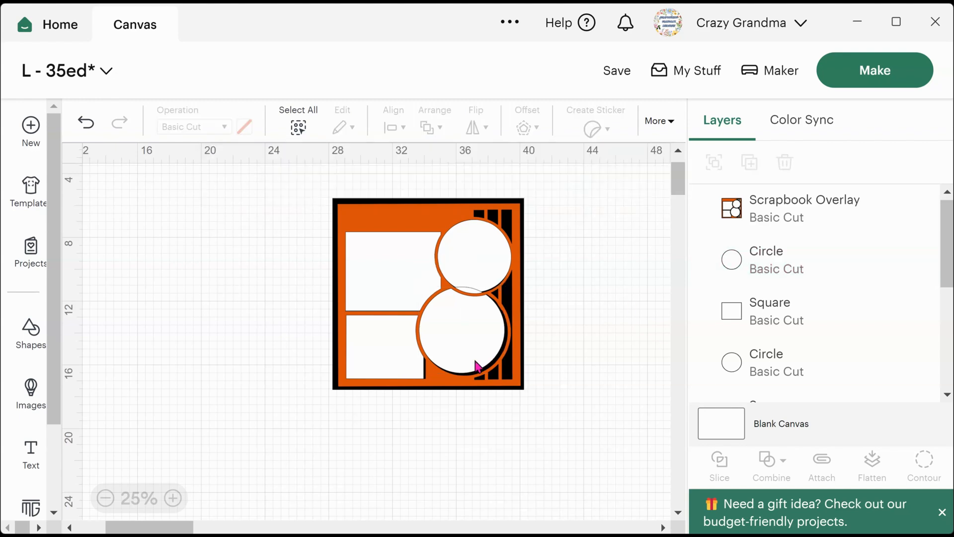
{"action": "left_click_drag", "start_coordinate": [475, 366], "coordinate": [400, 366]}
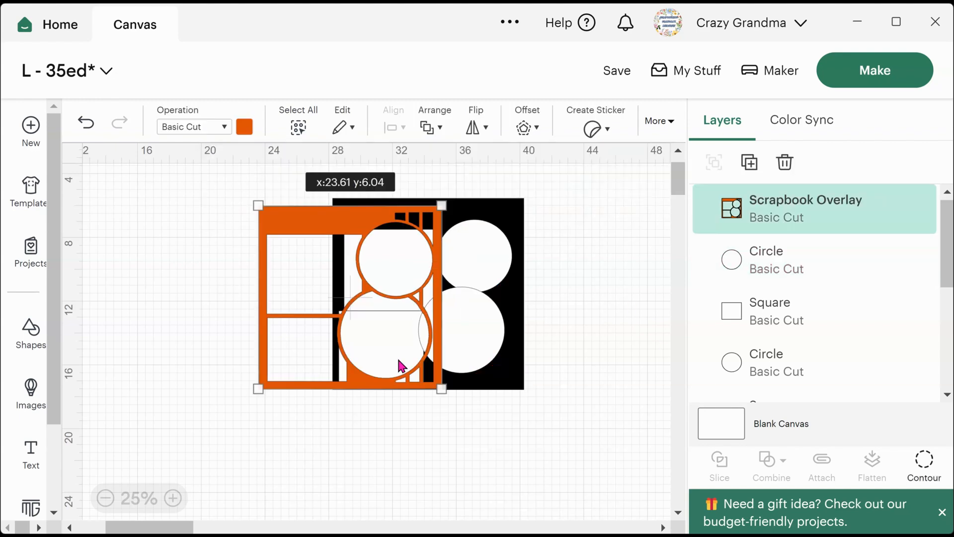
{"action": "left_click", "coordinate": [590, 356]}
{"action": "left_click_drag", "start_coordinate": [457, 346], "coordinate": [464, 353]}
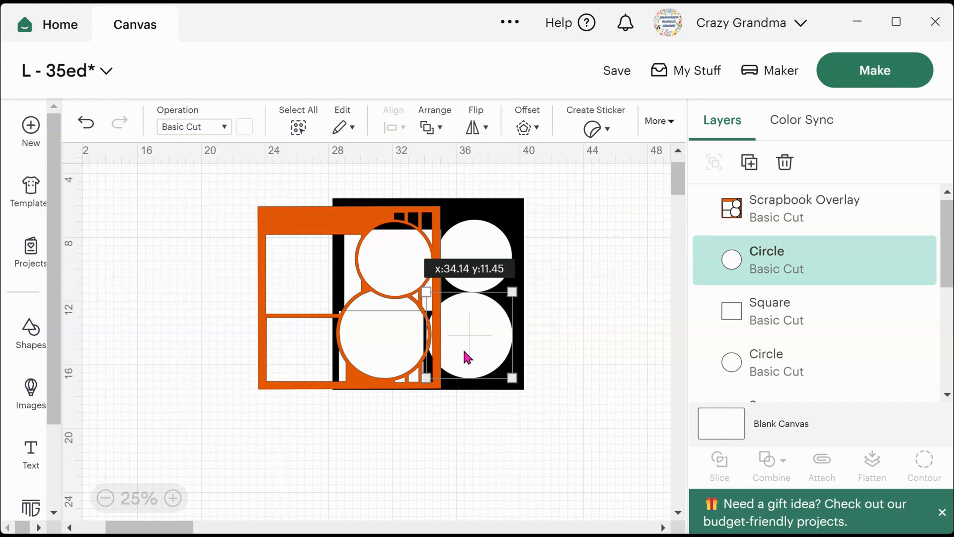
{"action": "left_click_drag", "start_coordinate": [366, 391], "coordinate": [452, 389]}
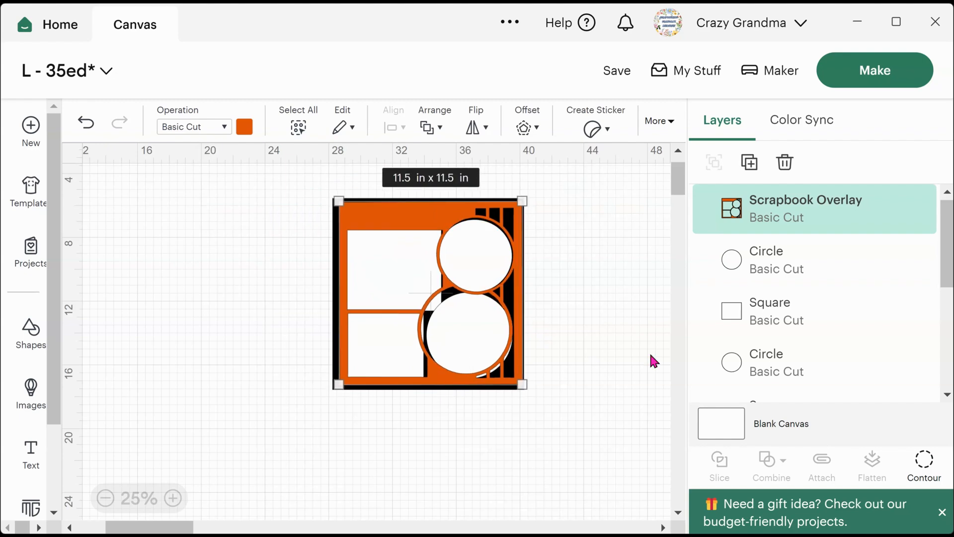
- Unlock the large lower circle's proportions and set its size to 5.5 by 5.5 in
{"action": "left_click", "coordinate": [725, 269]}
{"action": "left_click", "coordinate": [654, 123]}
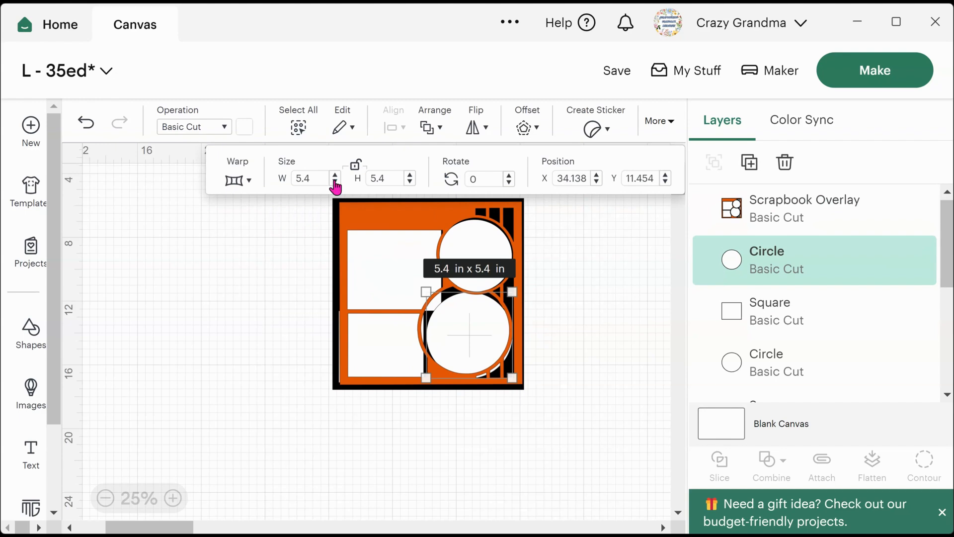
{"action": "left_click", "coordinate": [336, 183]}
{"action": "left_click", "coordinate": [335, 182]}
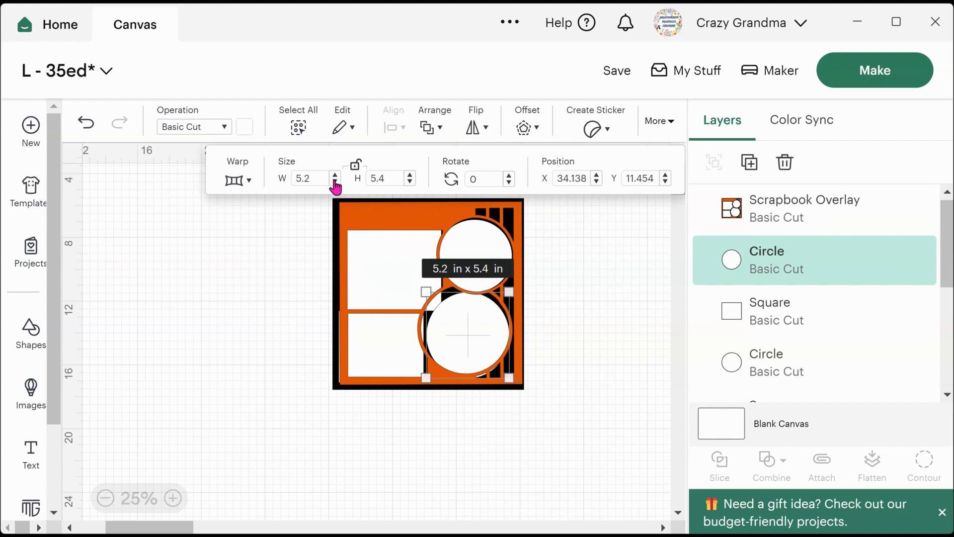
{"action": "left_click", "coordinate": [335, 183]}
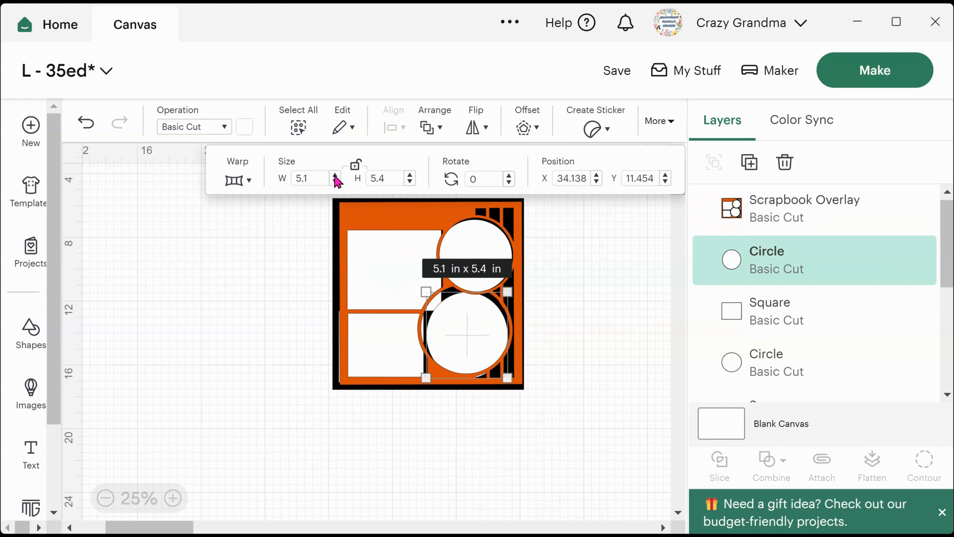
{"action": "left_click", "coordinate": [335, 175]}
{"action": "left_click", "coordinate": [335, 175]}
{"action": "left_click", "coordinate": [335, 175]}
{"action": "left_click", "coordinate": [335, 175]}
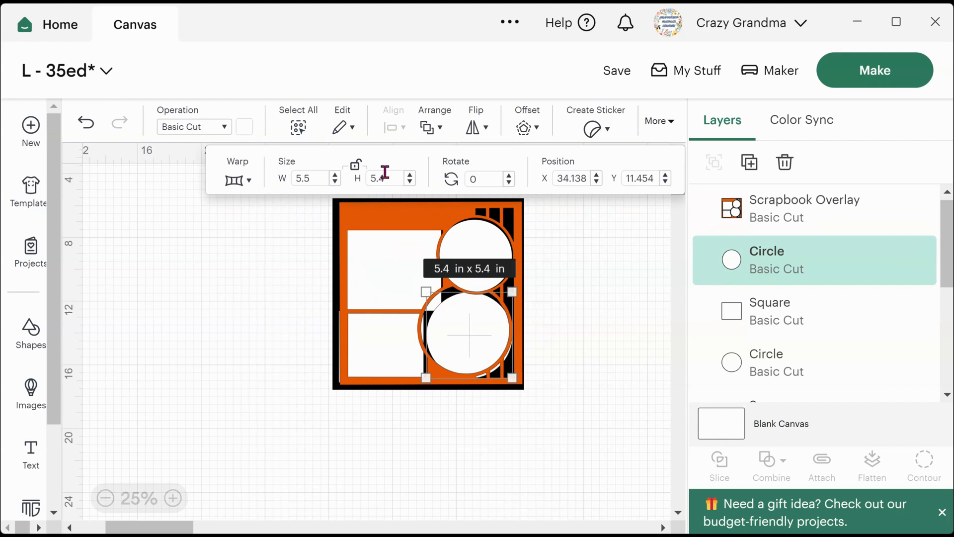
{"action": "left_click", "coordinate": [410, 175]}
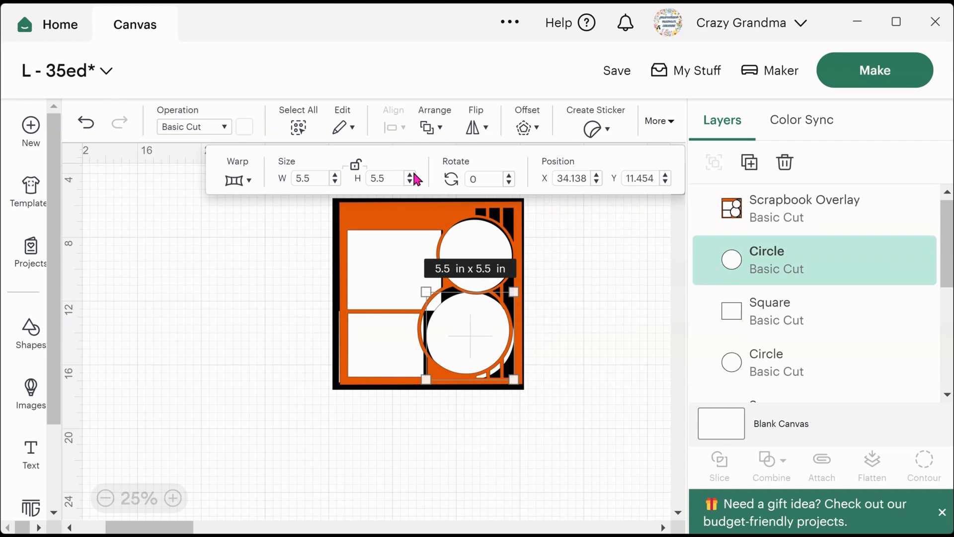
- Move the overlay aside, shift the 5.5 in circle slightly upward, and return the overlay over the black square
{"action": "left_click", "coordinate": [583, 362]}
{"action": "left_click_drag", "start_coordinate": [489, 380], "coordinate": [426, 371]}
{"action": "left_click_drag", "start_coordinate": [473, 351], "coordinate": [476, 347]}
{"action": "left_click", "coordinate": [580, 329]}
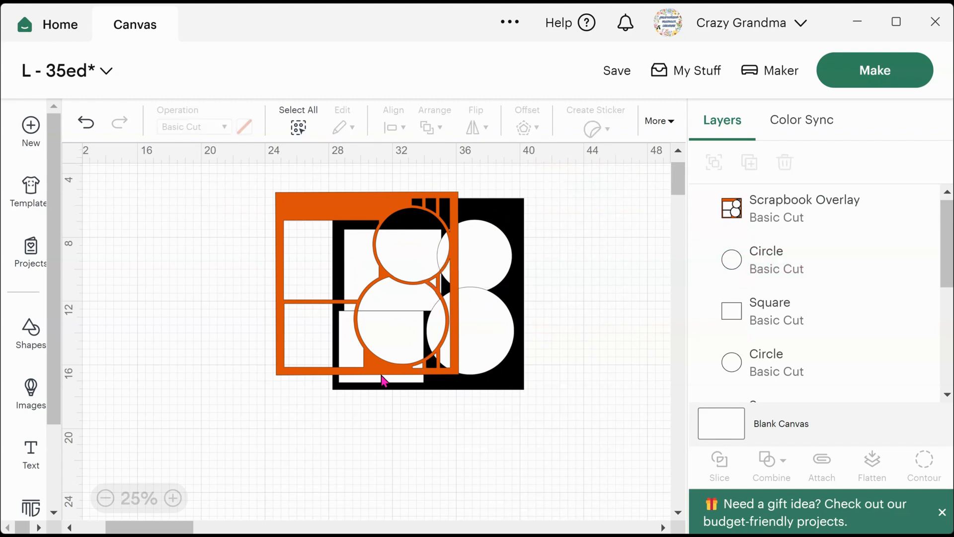
{"action": "left_click_drag", "start_coordinate": [393, 373], "coordinate": [449, 384]}
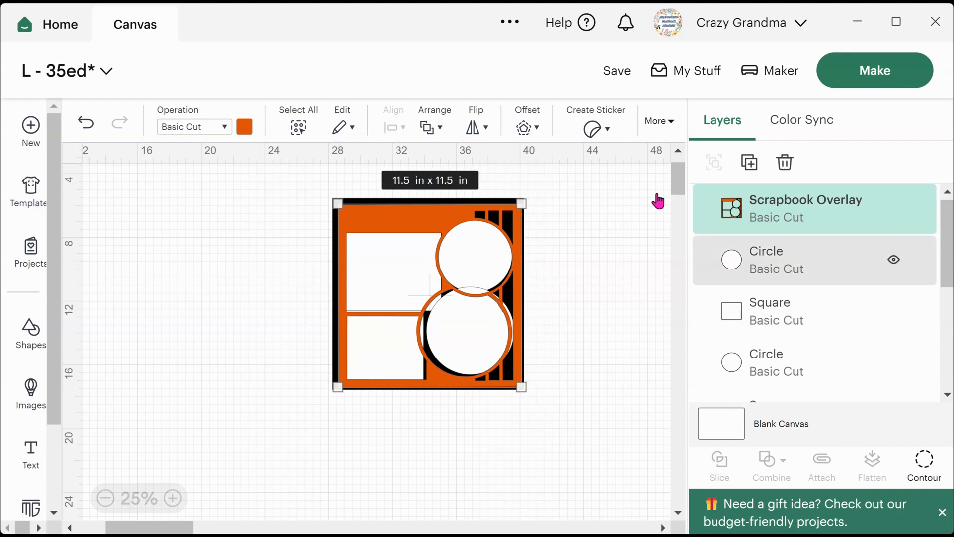
- Move the Scrapbook Overlay off the black square and fit the 5.5 in circle into its large lower round opening
{"action": "left_click_drag", "start_coordinate": [465, 345], "coordinate": [317, 348]}
{"action": "left_click_drag", "start_coordinate": [366, 389], "coordinate": [277, 383]}
{"action": "left_click_drag", "start_coordinate": [462, 340], "coordinate": [267, 357]}
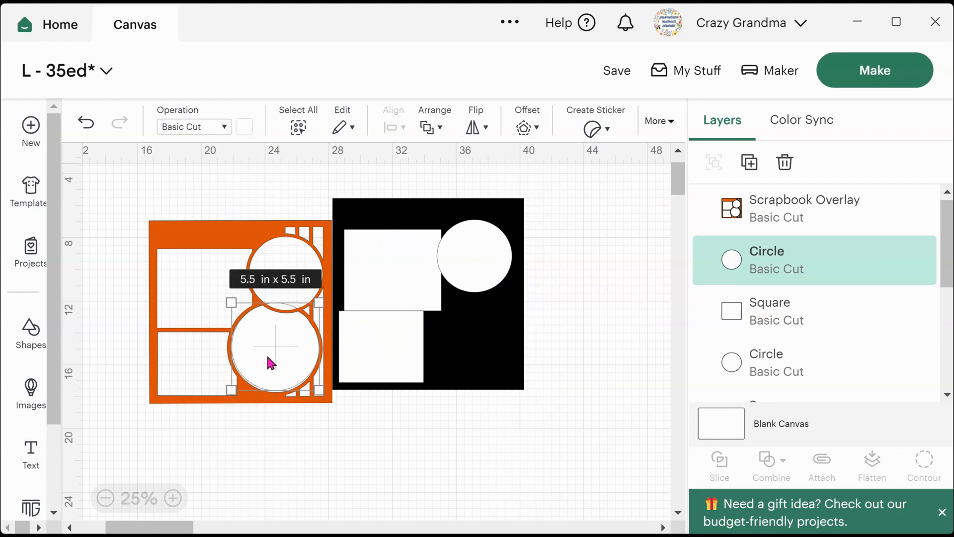
{"action": "left_click", "coordinate": [267, 357]}
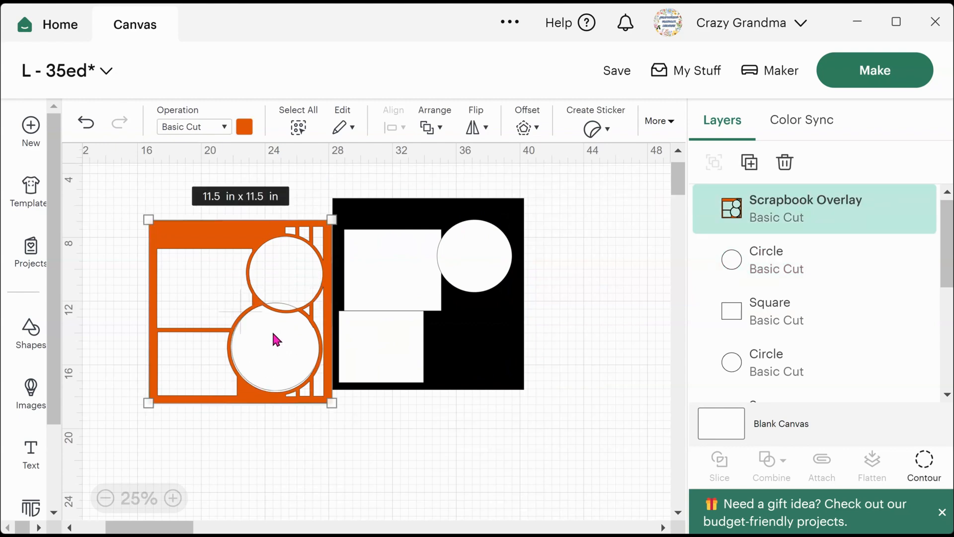
- Fit the small circle into the overlay's upper round opening and bring it forward in the layer order
{"action": "left_click_drag", "start_coordinate": [488, 273], "coordinate": [299, 289]}
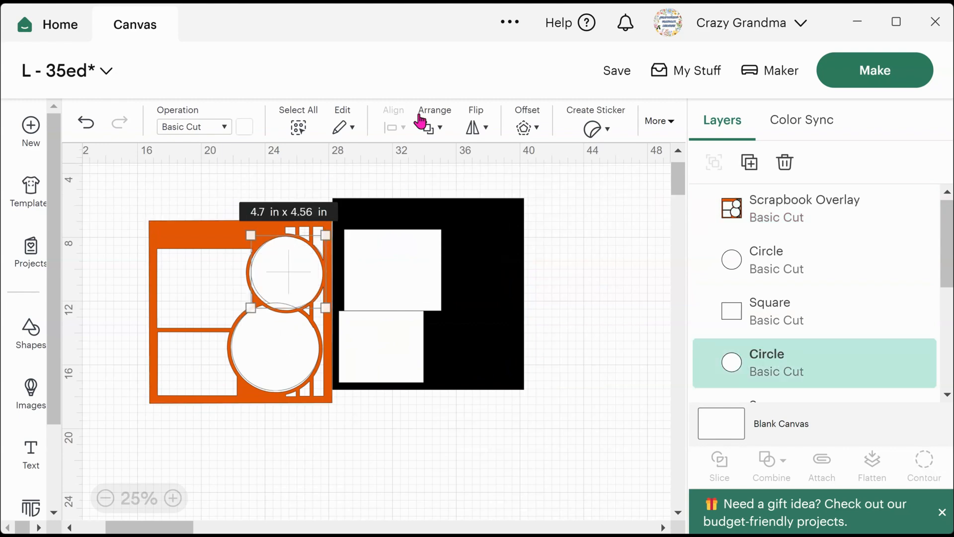
{"action": "left_click", "coordinate": [440, 132]}
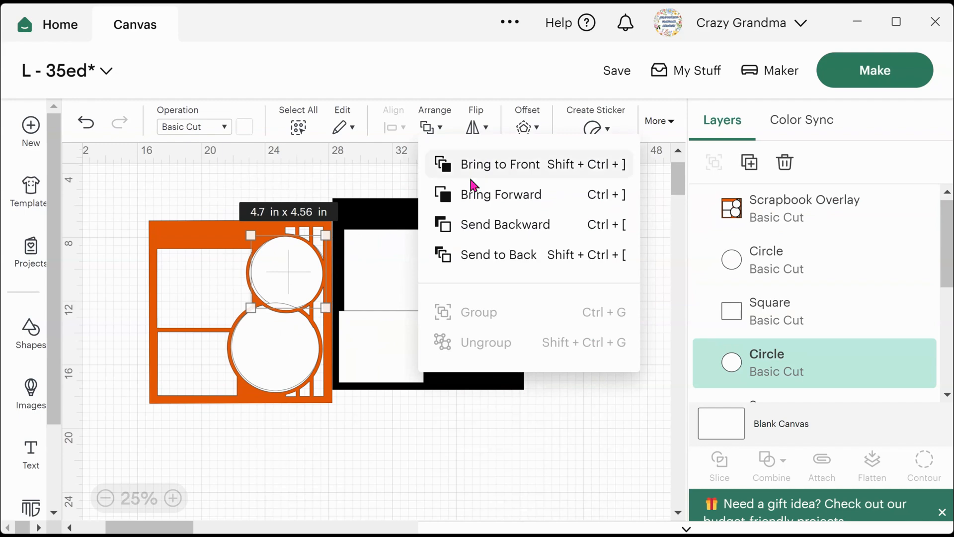
{"action": "left_click", "coordinate": [471, 190]}
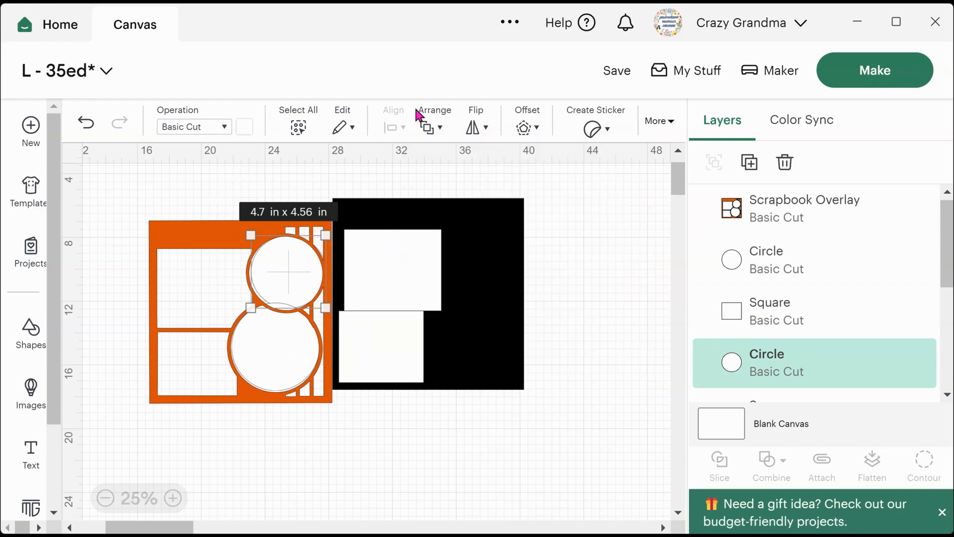
{"action": "left_click", "coordinate": [441, 126]}
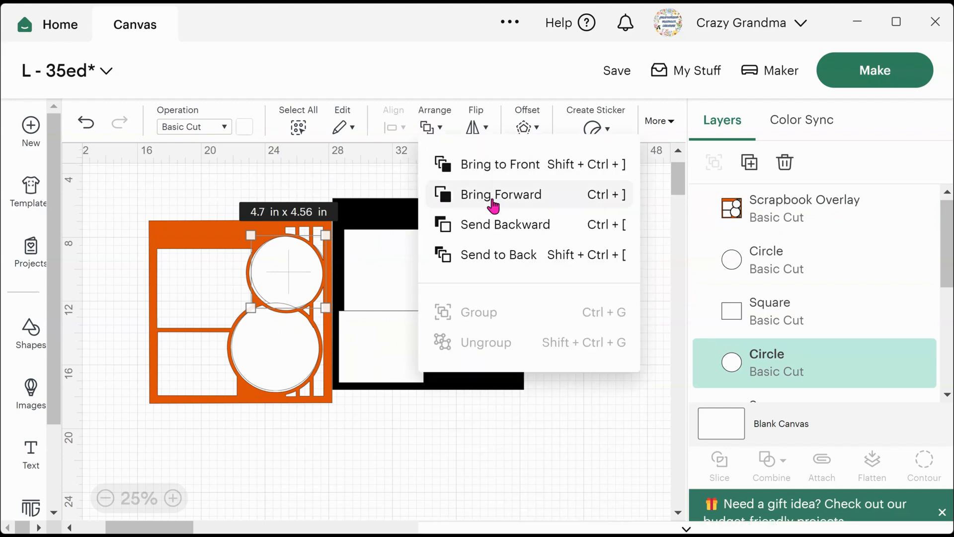
{"action": "left_click", "coordinate": [497, 200]}
{"action": "left_click", "coordinate": [592, 285]}
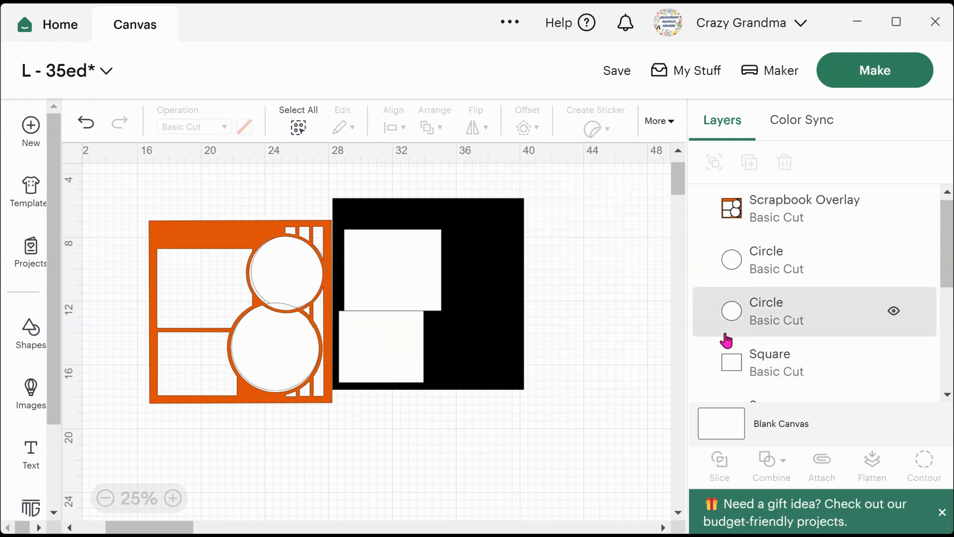
{"action": "left_click", "coordinate": [732, 313]}
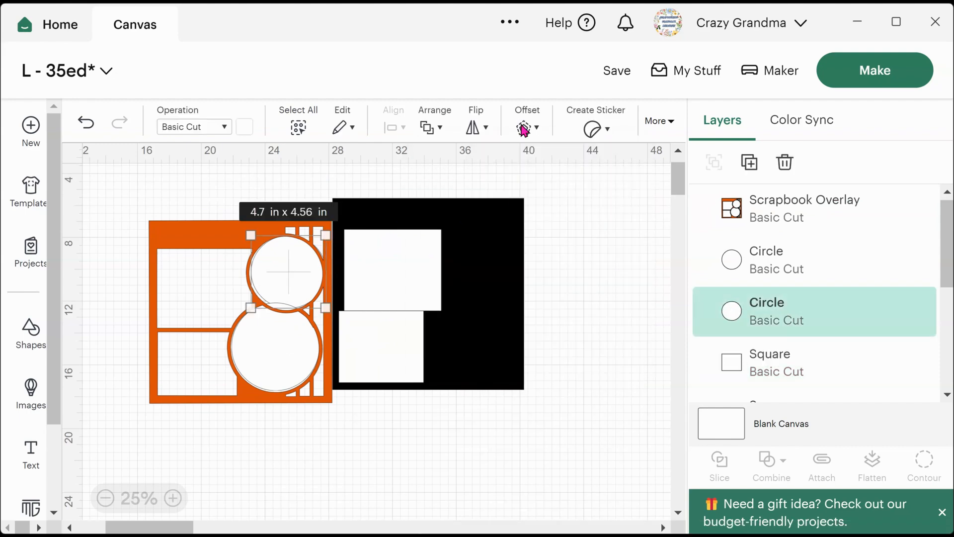
{"action": "left_click", "coordinate": [434, 127]}
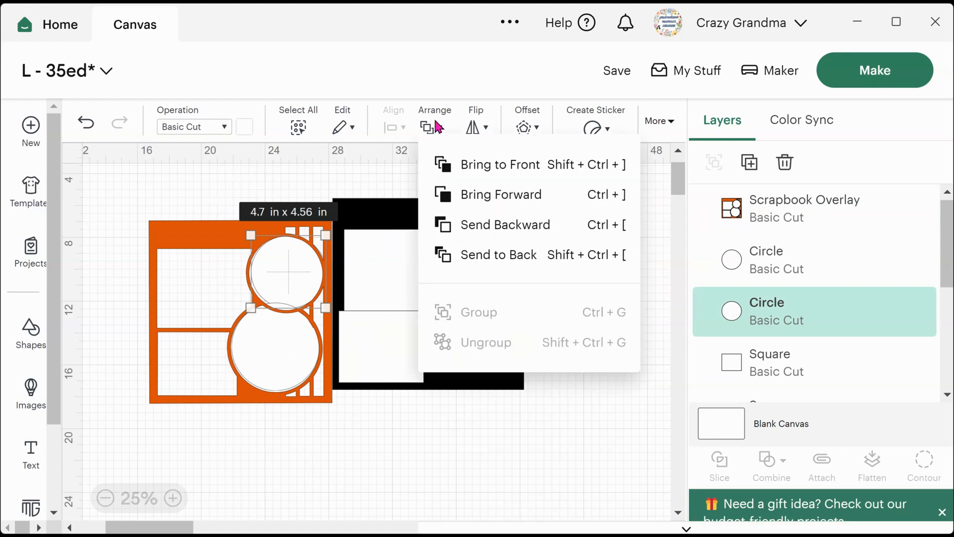
{"action": "left_click", "coordinate": [467, 205]}
- Nudge the Scrapbook Overlay to line up with both circles and resize it to about 11.39 by 11.22 in
{"action": "left_click_drag", "start_coordinate": [307, 314], "coordinate": [304, 317]}
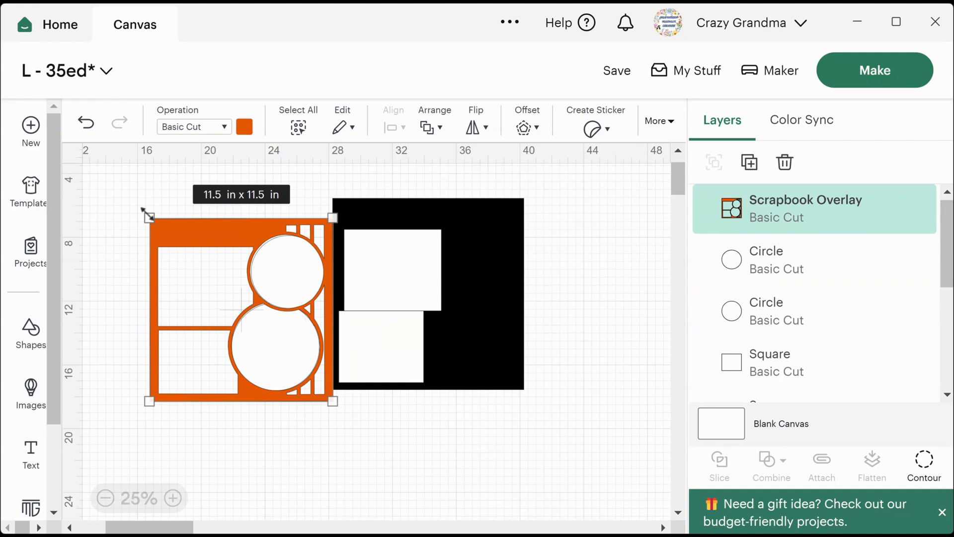
{"action": "left_click_drag", "start_coordinate": [147, 215], "coordinate": [149, 217]}
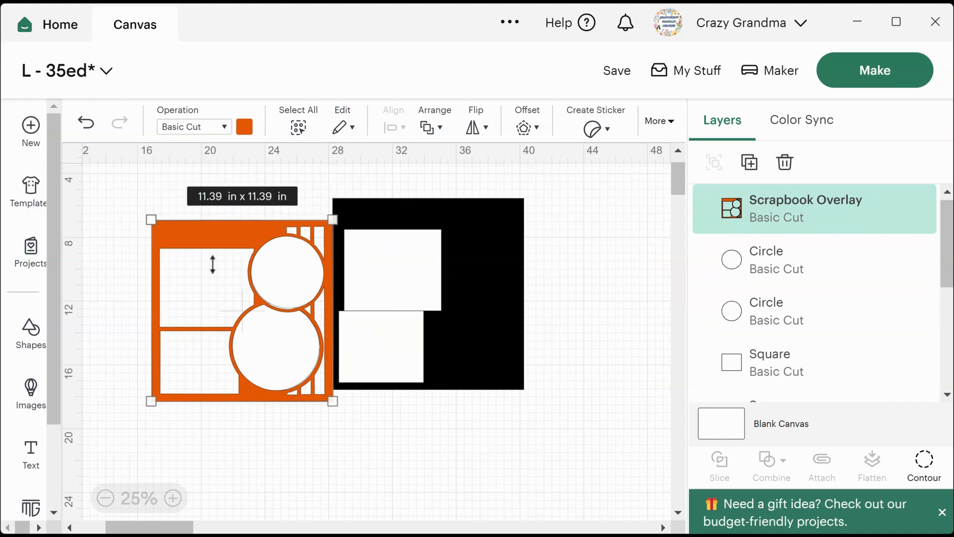
{"action": "left_click_drag", "start_coordinate": [252, 399], "coordinate": [252, 397]}
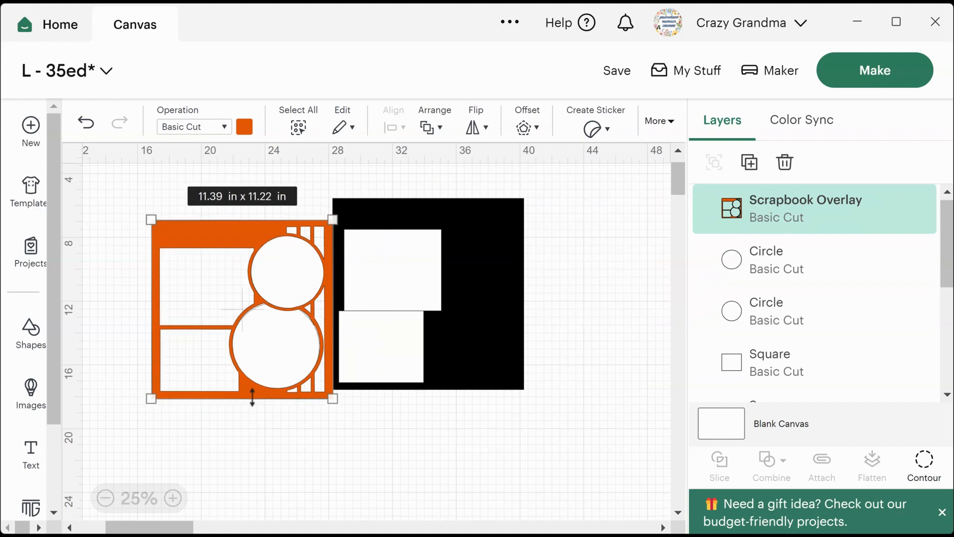
{"action": "left_click", "coordinate": [456, 313]}
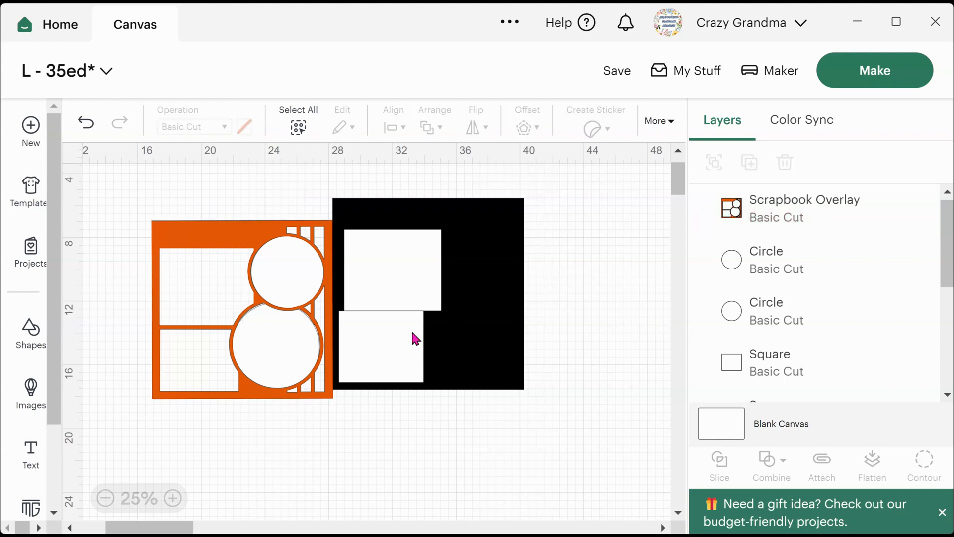
- Place the two white rectangles behind the overlay's rectangular openings and send the lower rectangle to the back
{"action": "left_click_drag", "start_coordinate": [410, 280], "coordinate": [225, 297]}
{"action": "left_click_drag", "start_coordinate": [374, 382], "coordinate": [188, 395]}
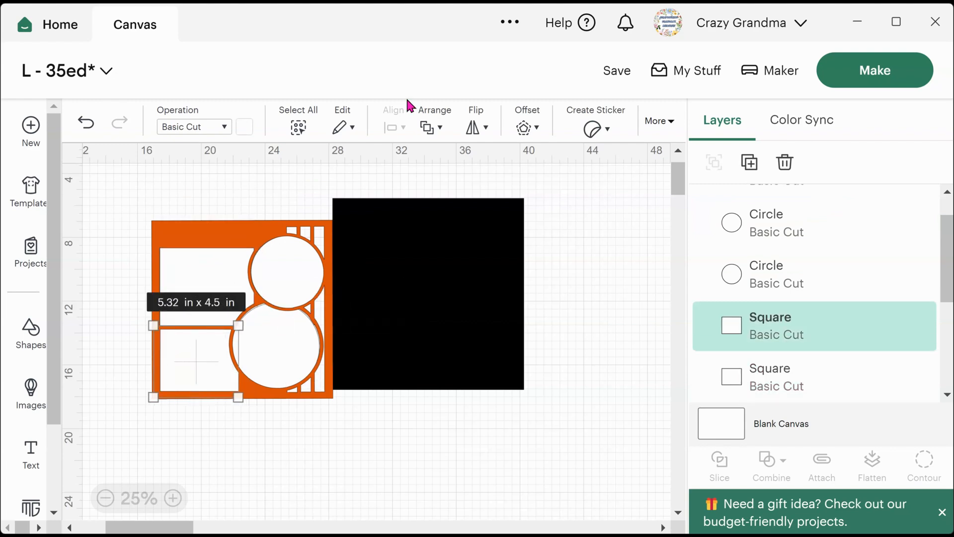
{"action": "left_click", "coordinate": [433, 128]}
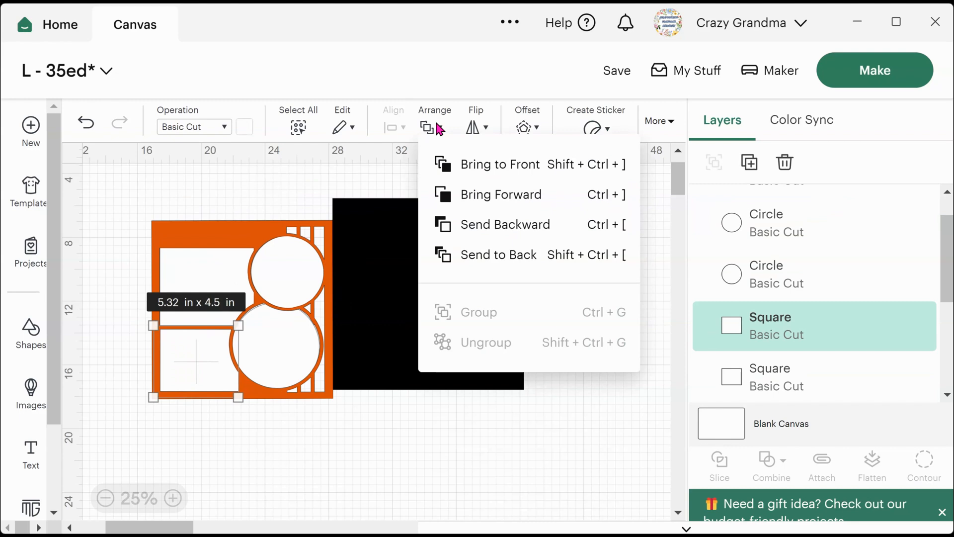
{"action": "left_click", "coordinate": [487, 267]}
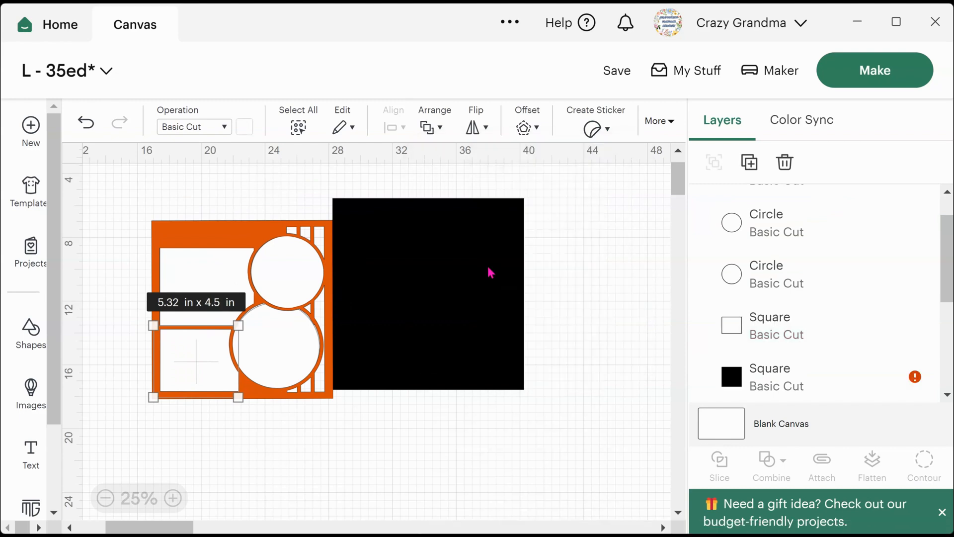
{"action": "left_click", "coordinate": [593, 268]}
- Move the black square clear of the layout and group the Scrapbook Overlay with all its white shapes
{"action": "left_click_drag", "start_coordinate": [347, 296], "coordinate": [472, 281]}
{"action": "left_click_drag", "start_coordinate": [353, 206], "coordinate": [111, 411]}
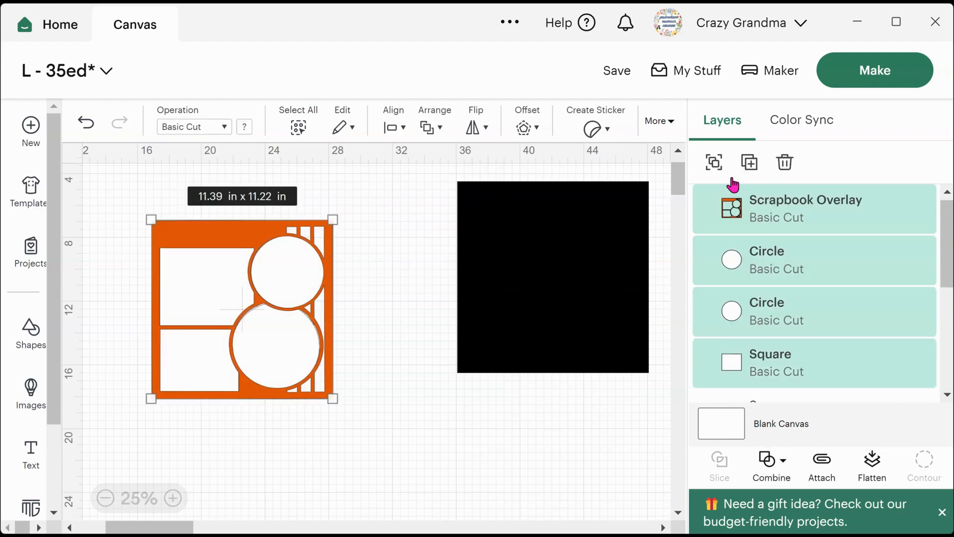
{"action": "left_click", "coordinate": [715, 162]}
- Center the overlay group on the 12 by 12 in black square and group the two together
{"action": "left_click_drag", "start_coordinate": [450, 347], "coordinate": [348, 359]}
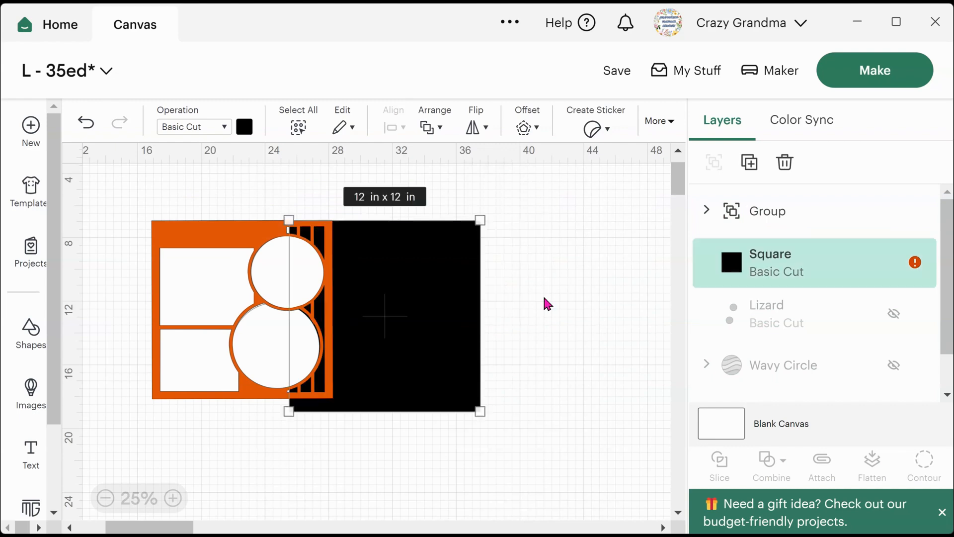
{"action": "left_click_drag", "start_coordinate": [191, 348], "coordinate": [334, 349]}
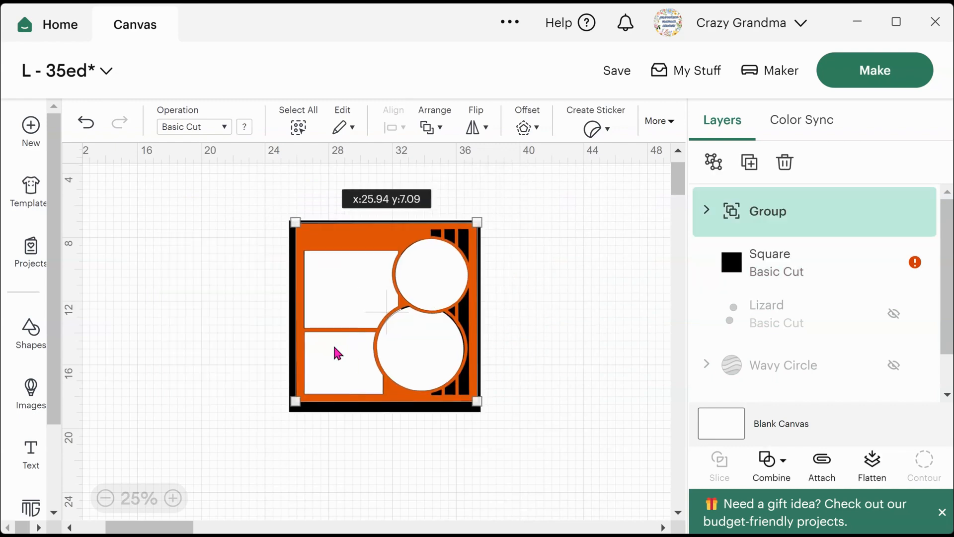
{"action": "left_click_drag", "start_coordinate": [588, 305], "coordinate": [282, 378]}
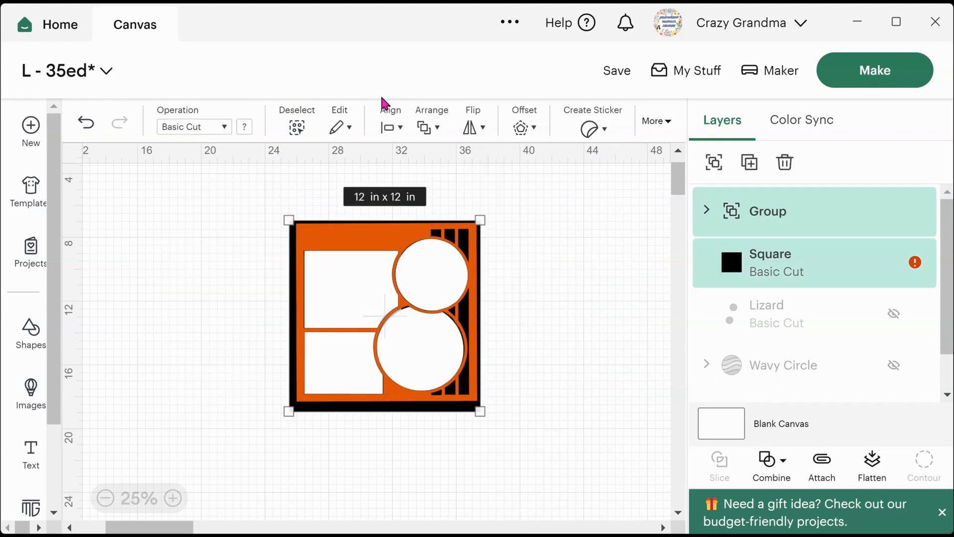
{"action": "left_click", "coordinate": [400, 124]}
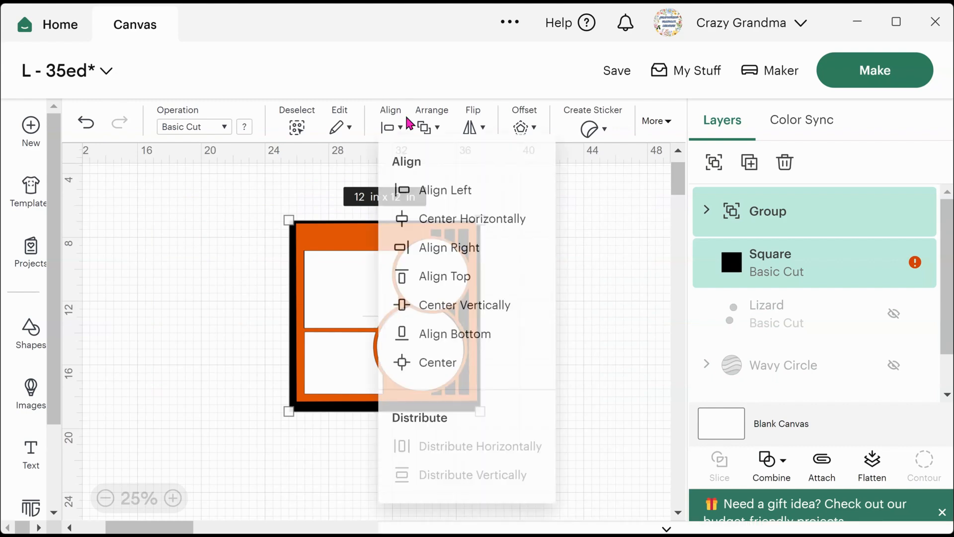
{"action": "left_click", "coordinate": [421, 374]}
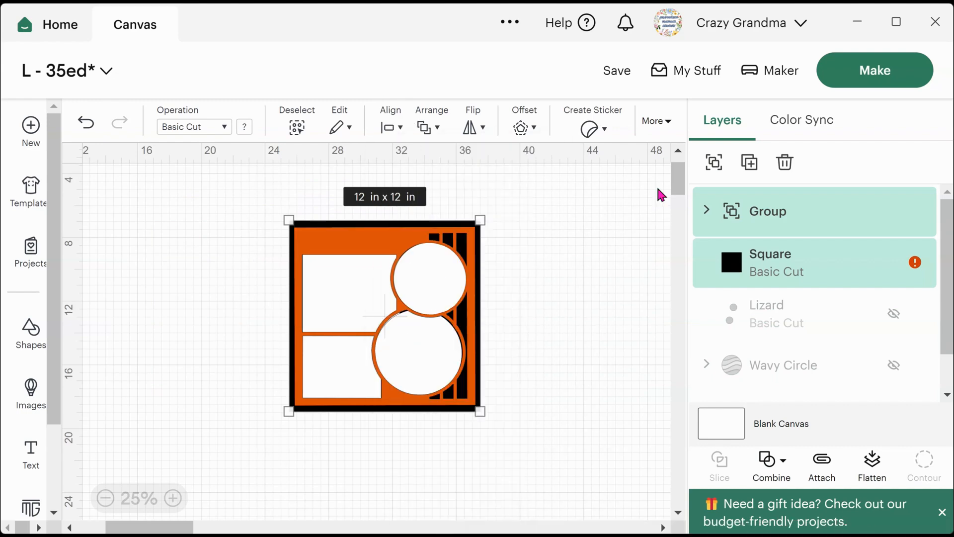
{"action": "left_click", "coordinate": [714, 163]}
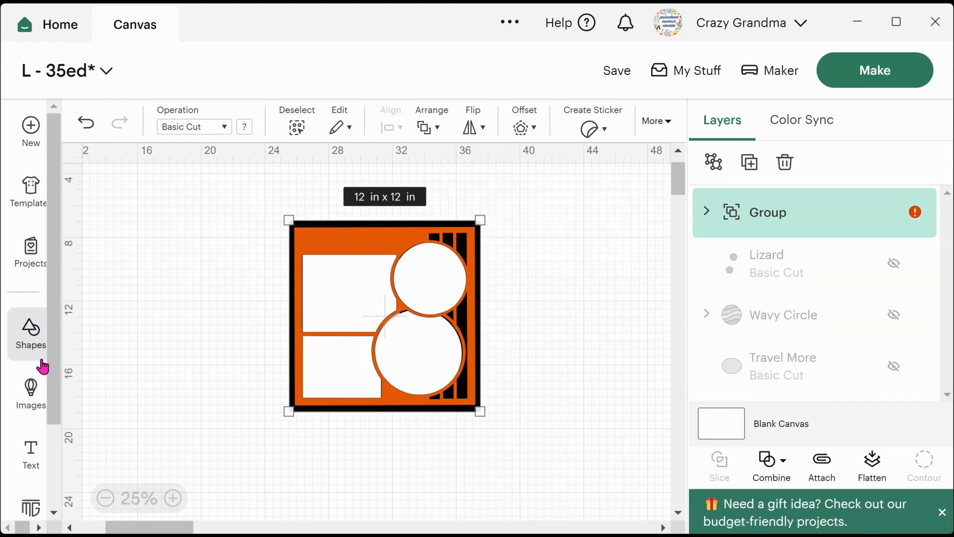
- Search the image library for "halloween" and browse the results for a Happy Halloween title design
{"action": "left_click", "coordinate": [31, 393]}
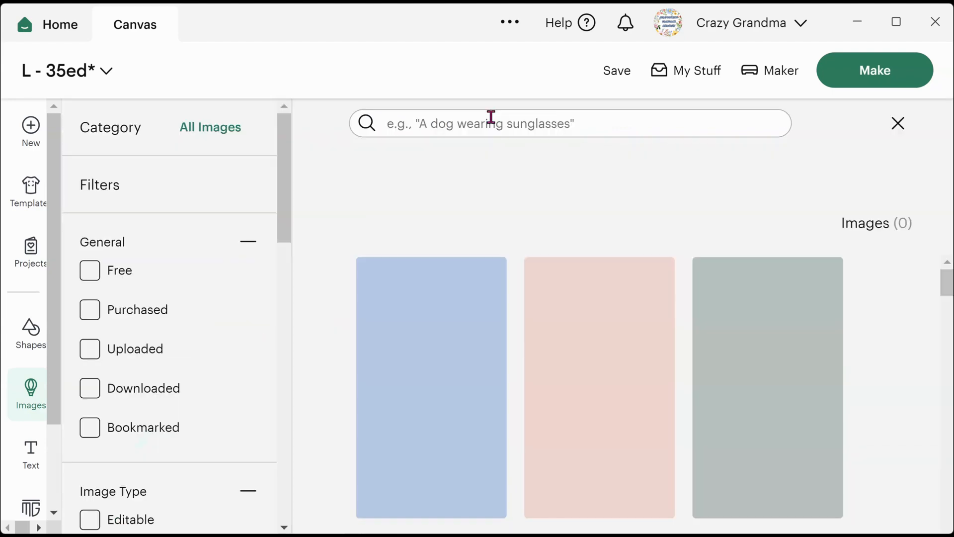
{"action": "left_click", "coordinate": [490, 118]}
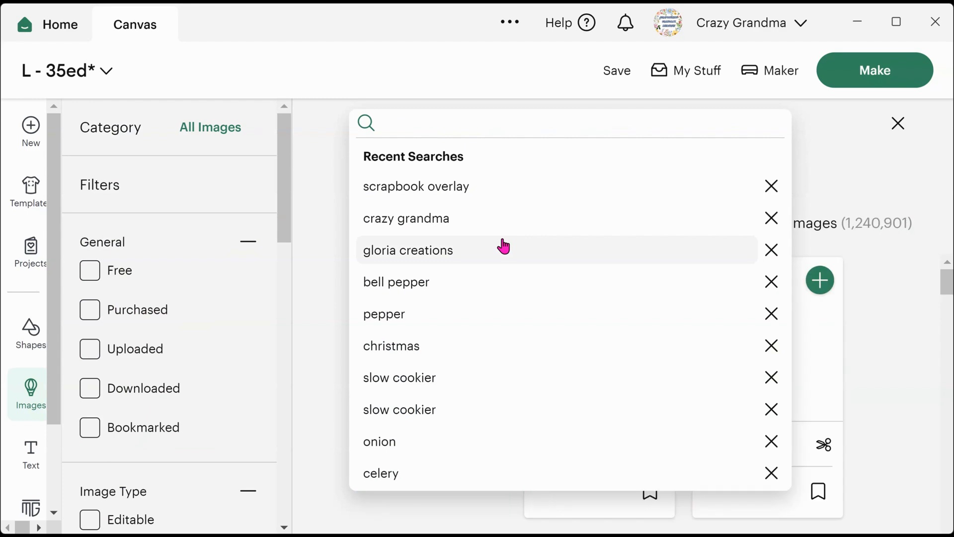
{"action": "type", "text": "halloween"}
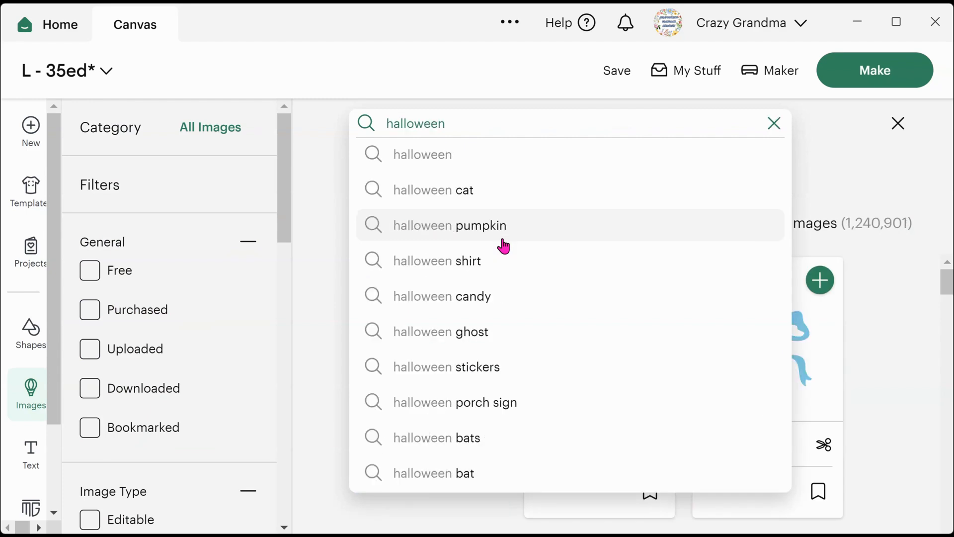
{"action": "key", "text": "Return"}
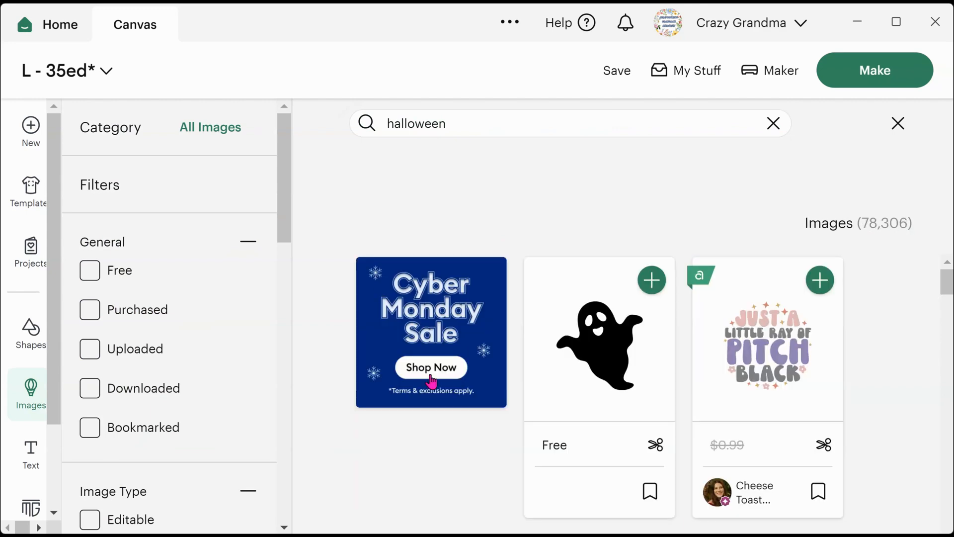
{"action": "scroll", "coordinate": [510, 365], "scroll_direction": "down", "scroll_amount": 5}
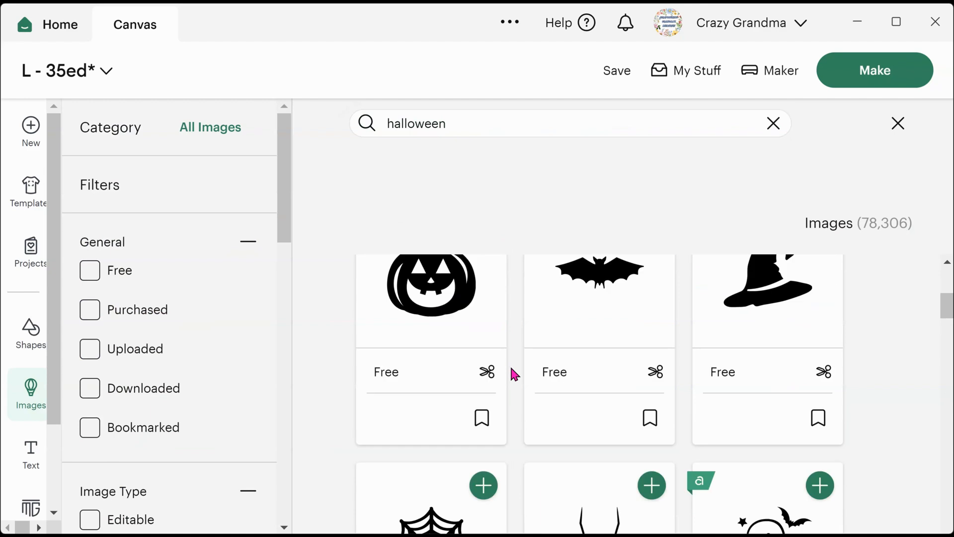
{"action": "scroll", "coordinate": [514, 365], "scroll_direction": "down", "scroll_amount": 8}
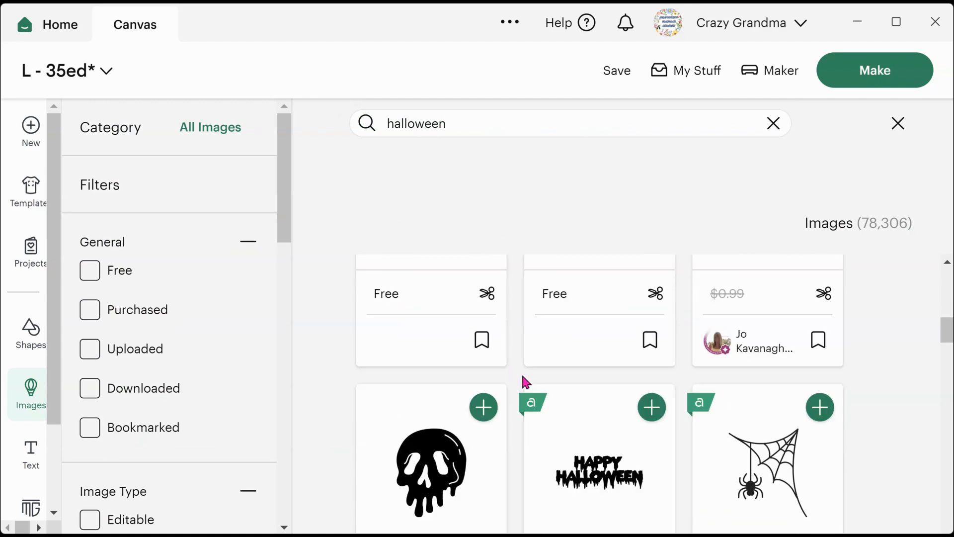
{"action": "scroll", "coordinate": [528, 388], "scroll_direction": "up", "scroll_amount": 3}
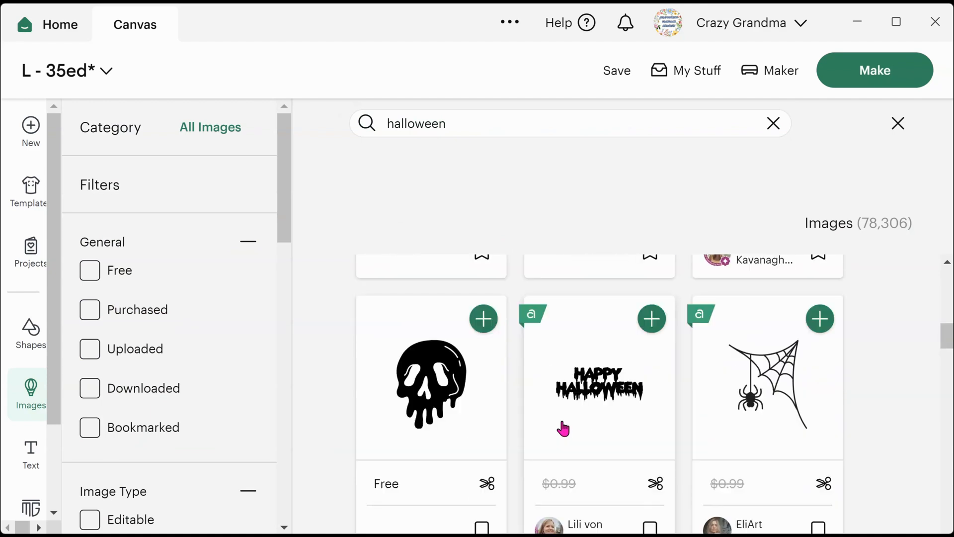
- Browse designs similar to the dripping Happy Halloween title and add the one with bats, spider web and pumpkin to the canvas
{"action": "left_click", "coordinate": [587, 382]}
{"action": "scroll", "coordinate": [594, 343], "scroll_direction": "down", "scroll_amount": 5}
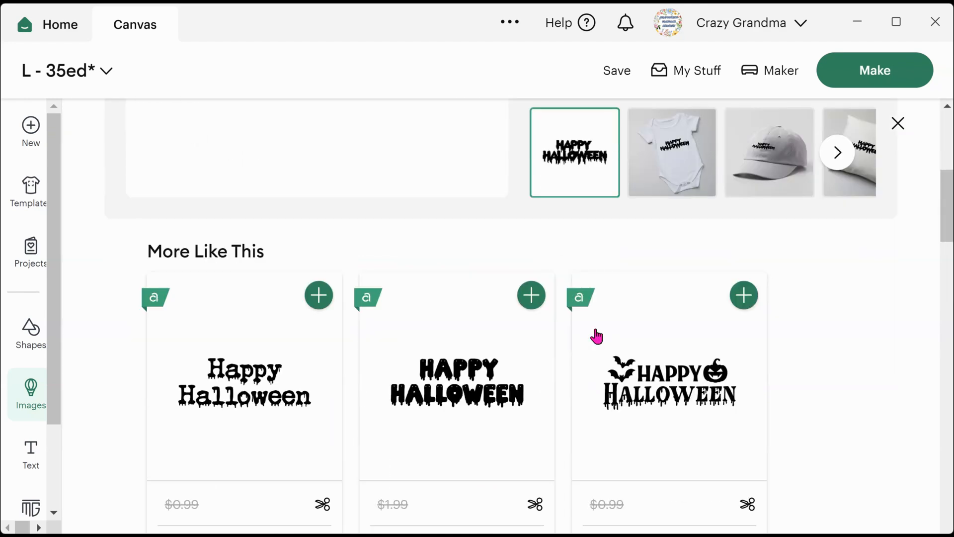
{"action": "left_click", "coordinate": [688, 380]}
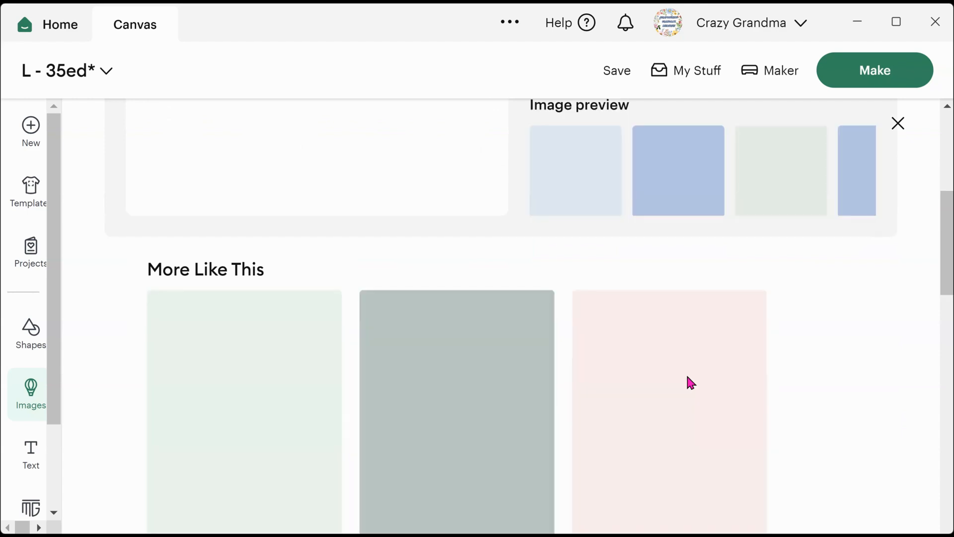
{"action": "scroll", "coordinate": [641, 377], "scroll_direction": "down", "scroll_amount": 5}
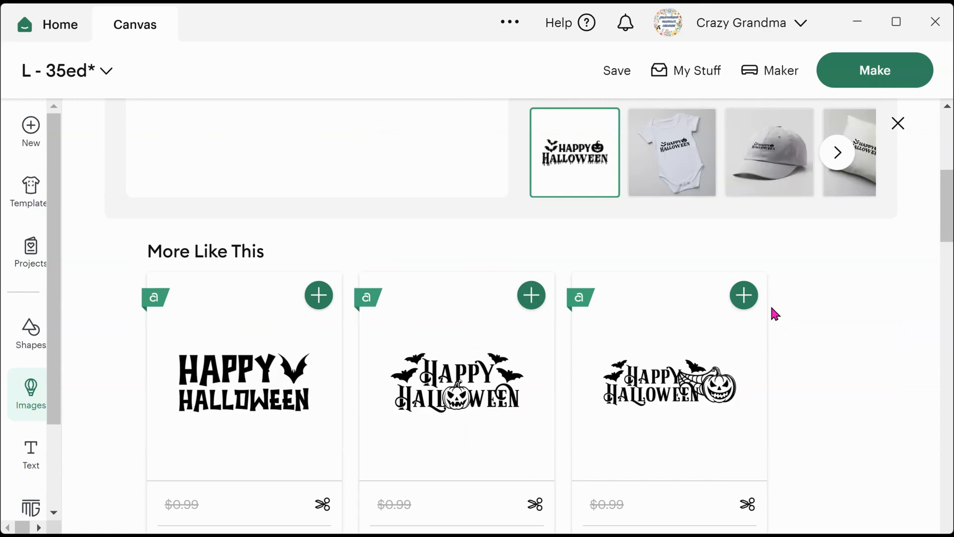
{"action": "left_click", "coordinate": [743, 296]}
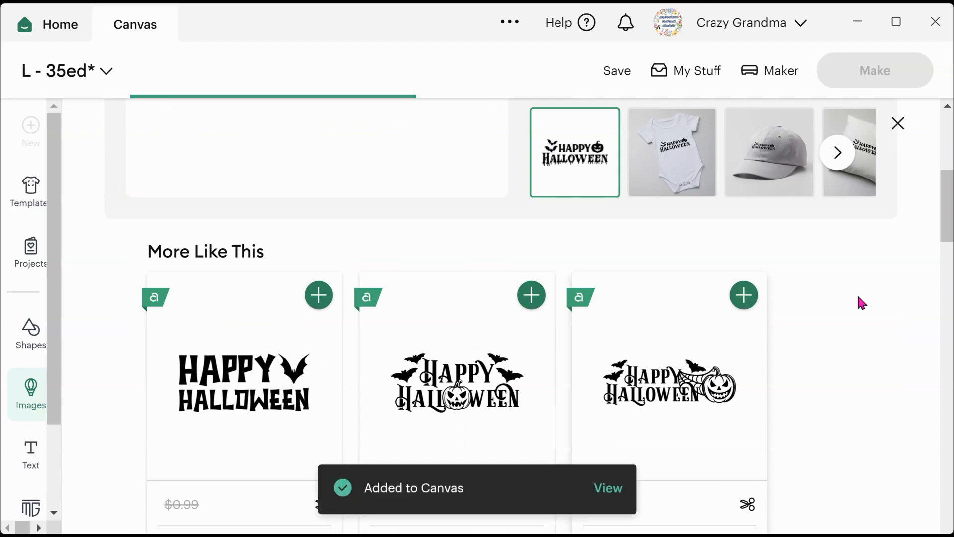
{"action": "scroll", "coordinate": [857, 293], "scroll_direction": "up", "scroll_amount": 4}
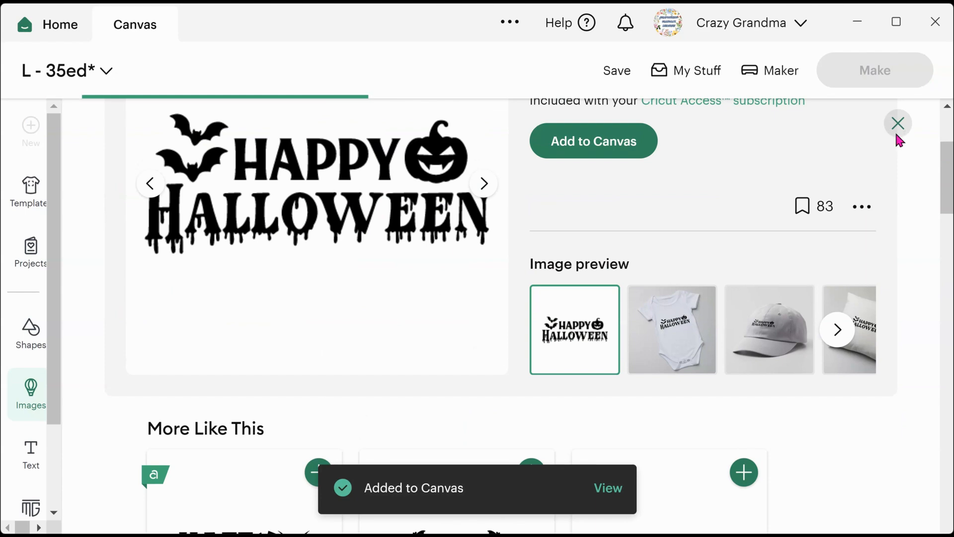
{"action": "left_click", "coordinate": [896, 134]}
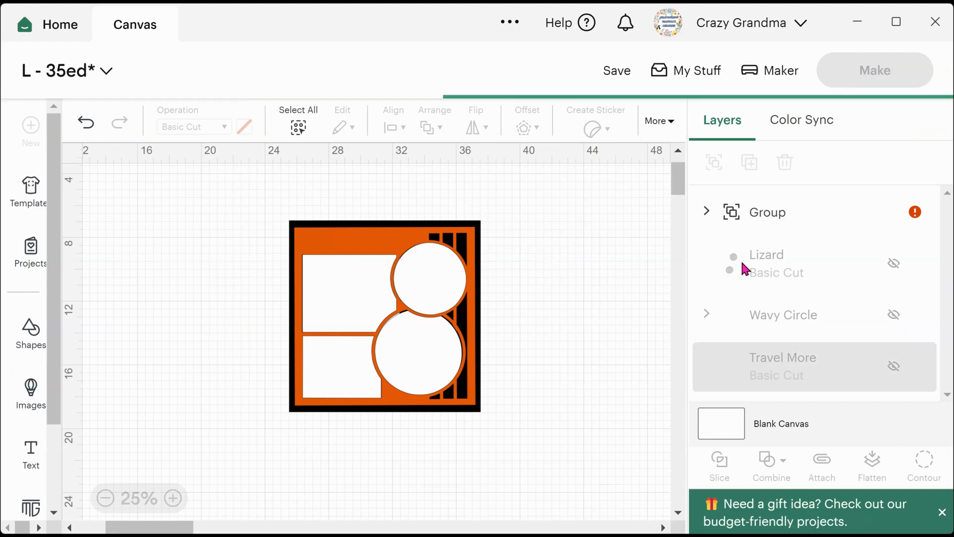
- Shrink the Happy Halloween title to about 5.69 by 1.98 in and place it on the orange strip above the upper white rectangle
{"action": "left_click_drag", "start_coordinate": [569, 396], "coordinate": [416, 306]}
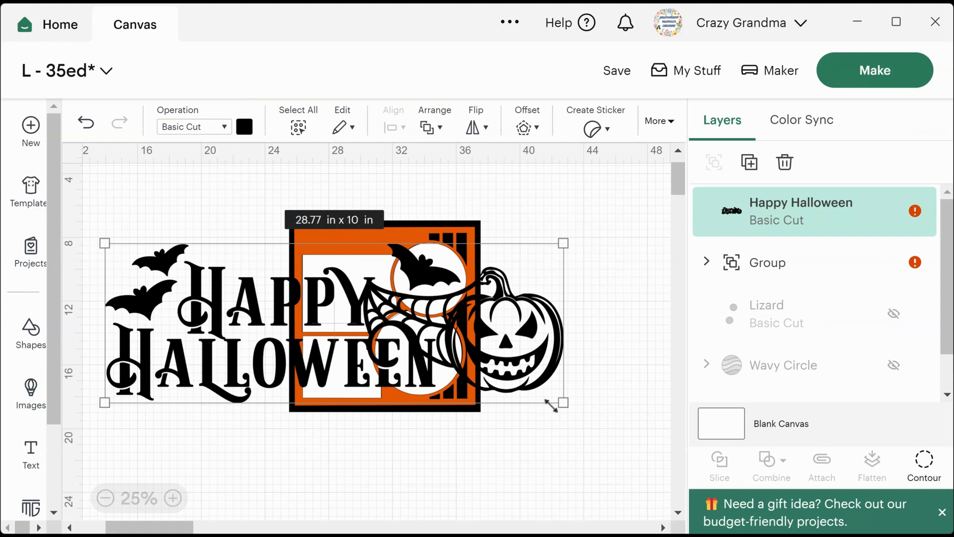
{"action": "left_click_drag", "start_coordinate": [551, 405], "coordinate": [363, 260]}
{"action": "left_click", "coordinate": [161, 285]}
{"action": "left_click_drag", "start_coordinate": [423, 265], "coordinate": [396, 255]}
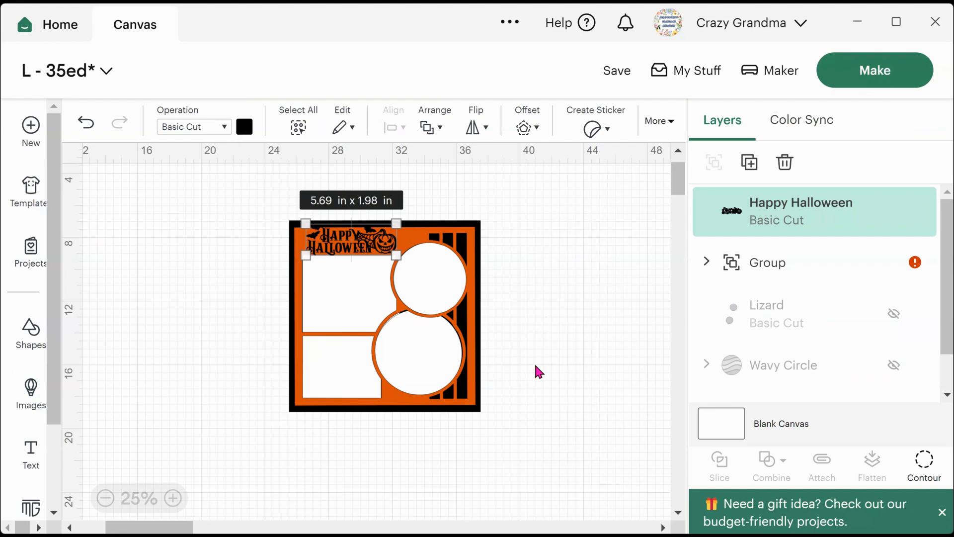
{"action": "left_click_drag", "start_coordinate": [563, 202], "coordinate": [144, 485]}
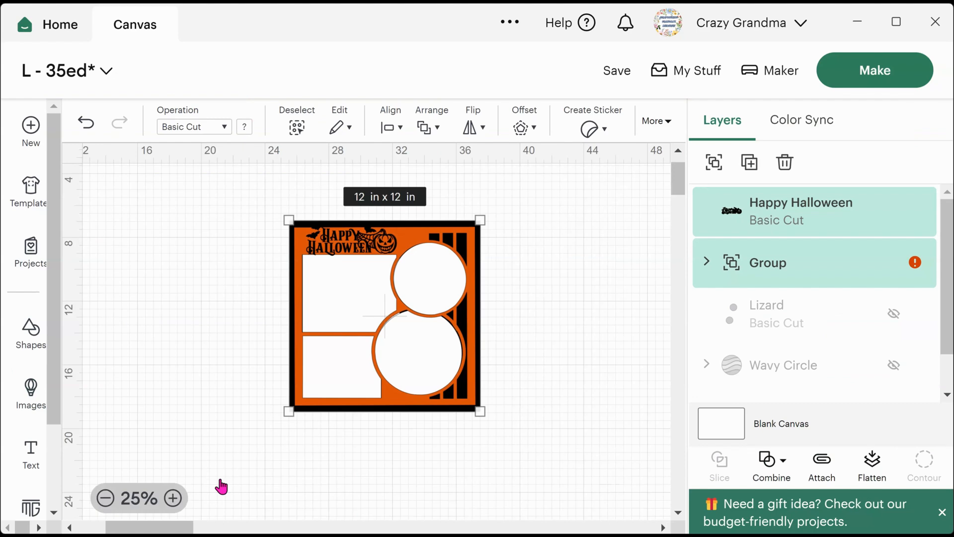
{"action": "left_click", "coordinate": [174, 498]}
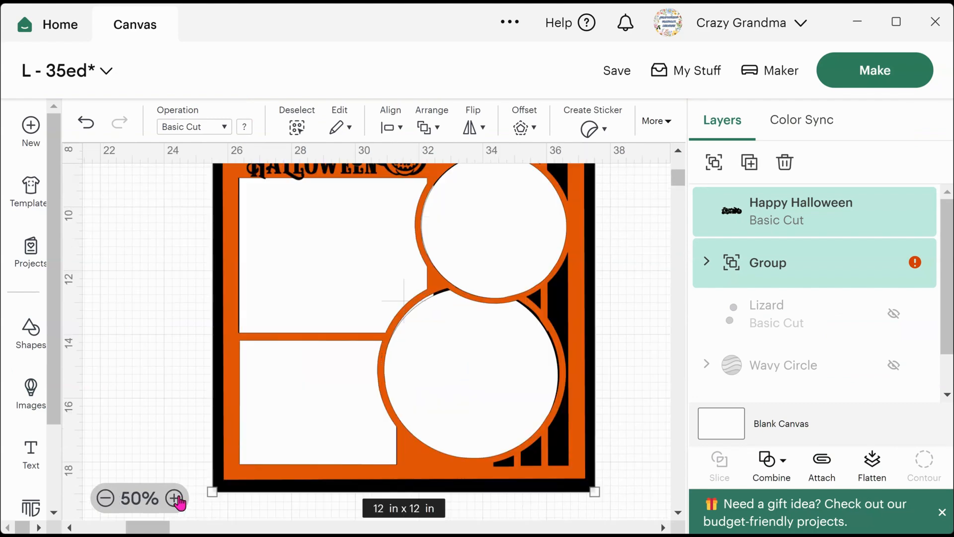
{"action": "left_click", "coordinate": [105, 498]}
{"action": "left_click", "coordinate": [517, 247]}
- Resize the Happy Halloween title to about 5.02 by 1.74 in and shift it slightly right above the upper white rectangle
{"action": "left_click", "coordinate": [343, 245]}
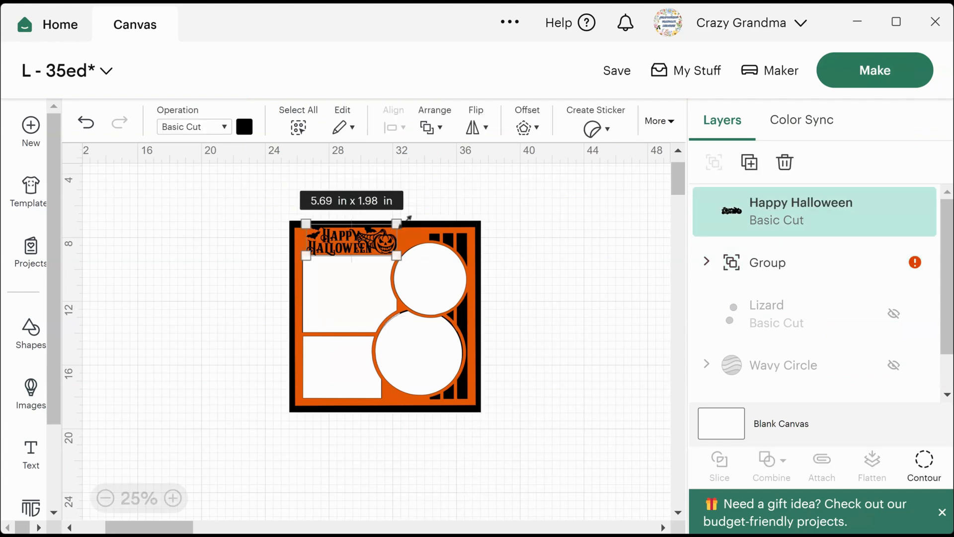
{"action": "left_click_drag", "start_coordinate": [408, 218], "coordinate": [391, 227]}
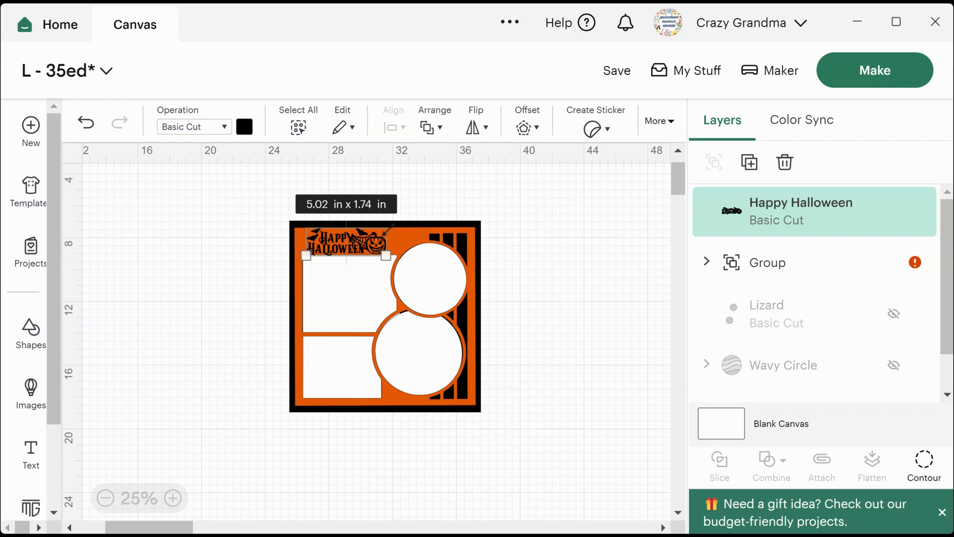
{"action": "left_click", "coordinate": [598, 231]}
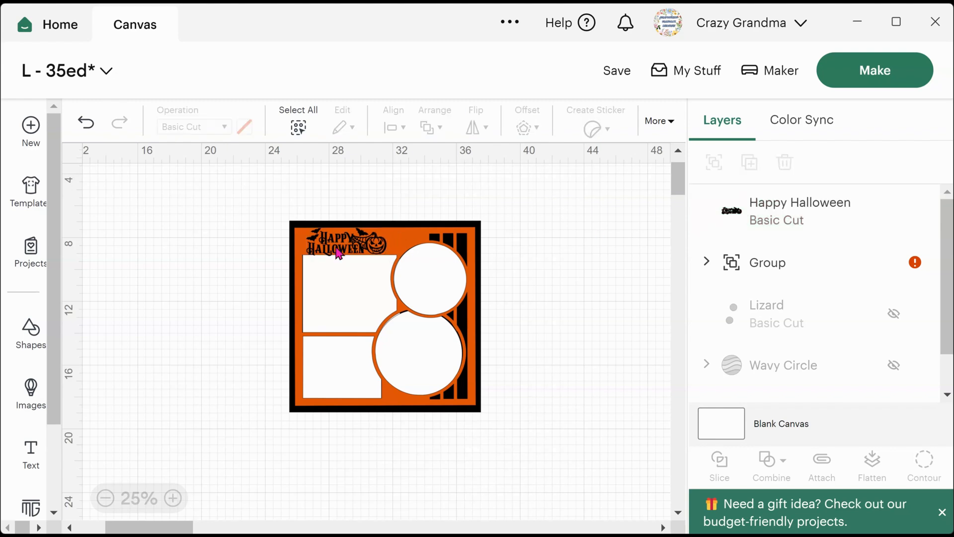
{"action": "mouse_move", "coordinate": [341, 251]}
{"action": "left_mouse_down"}
{"action": "mouse_move", "coordinate": [420, 291]}
{"action": "mouse_move", "coordinate": [353, 247]}
{"action": "mouse_move", "coordinate": [345, 252]}
{"action": "left_mouse_up"}
{"action": "left_click", "coordinate": [555, 323]}
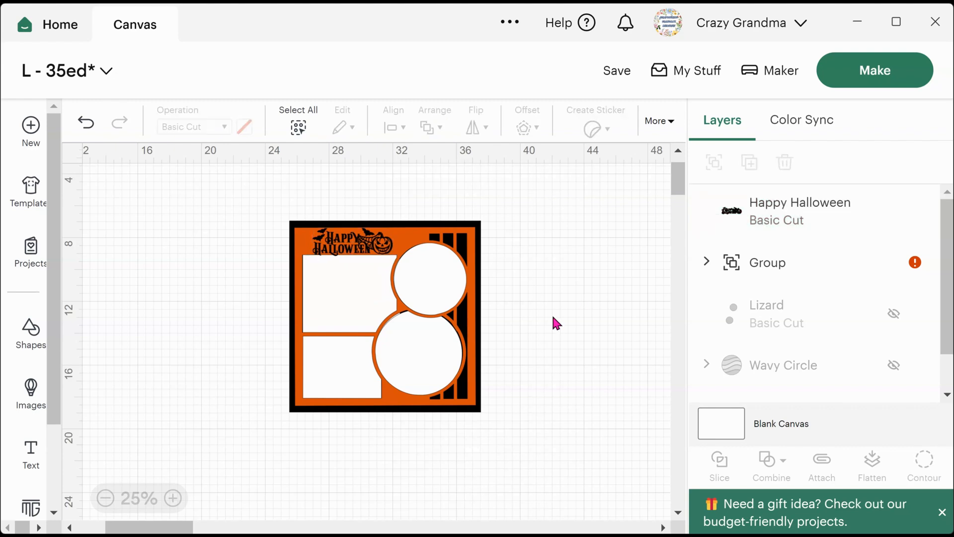
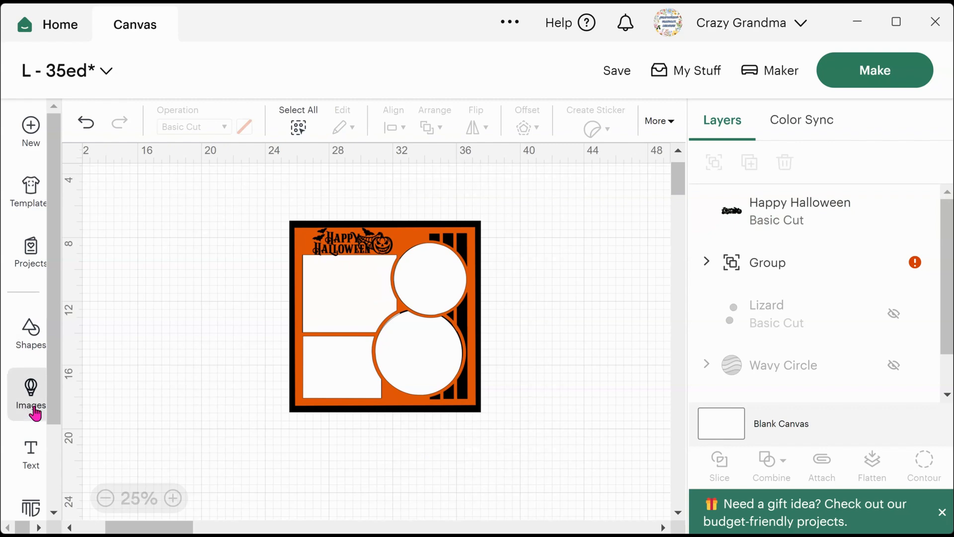
- Open the advanced image search and look up "halloween" for more decorations
{"action": "left_click", "coordinate": [31, 387]}
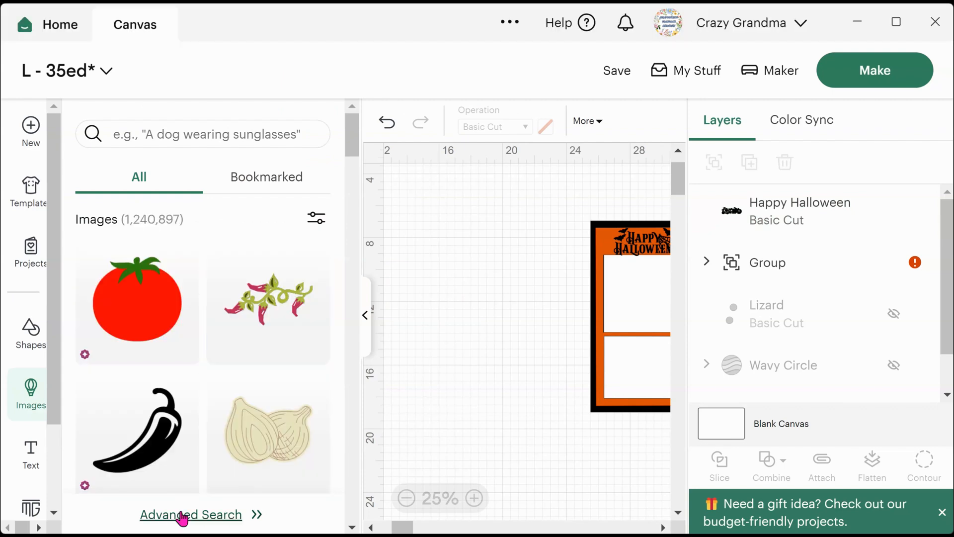
{"action": "left_click", "coordinate": [182, 516]}
{"action": "left_click", "coordinate": [505, 119]}
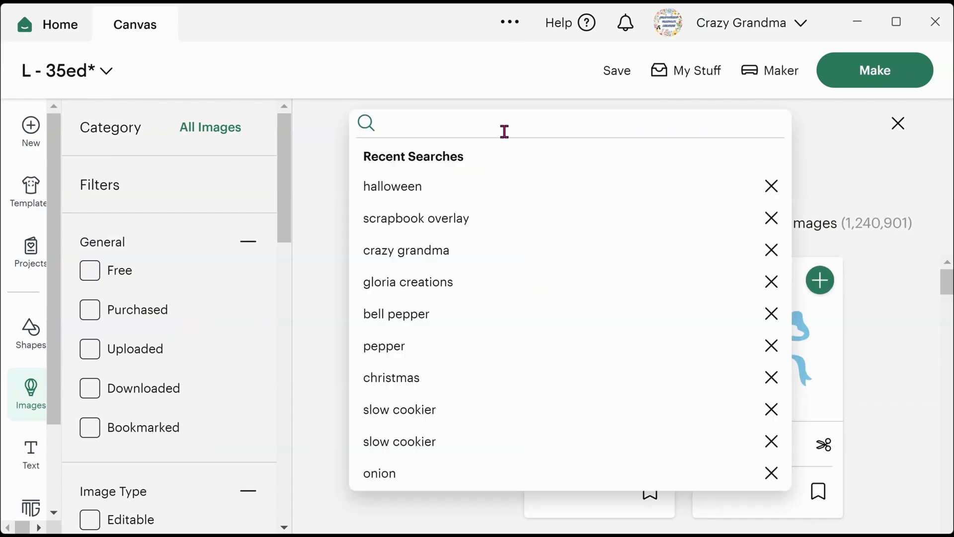
{"action": "type", "text": "hall"}
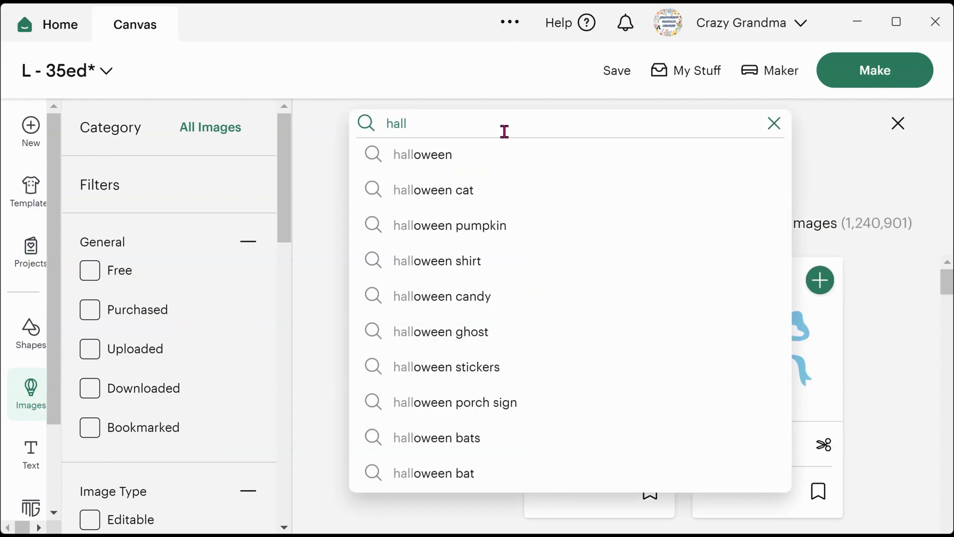
{"action": "type", "text": "oween"}
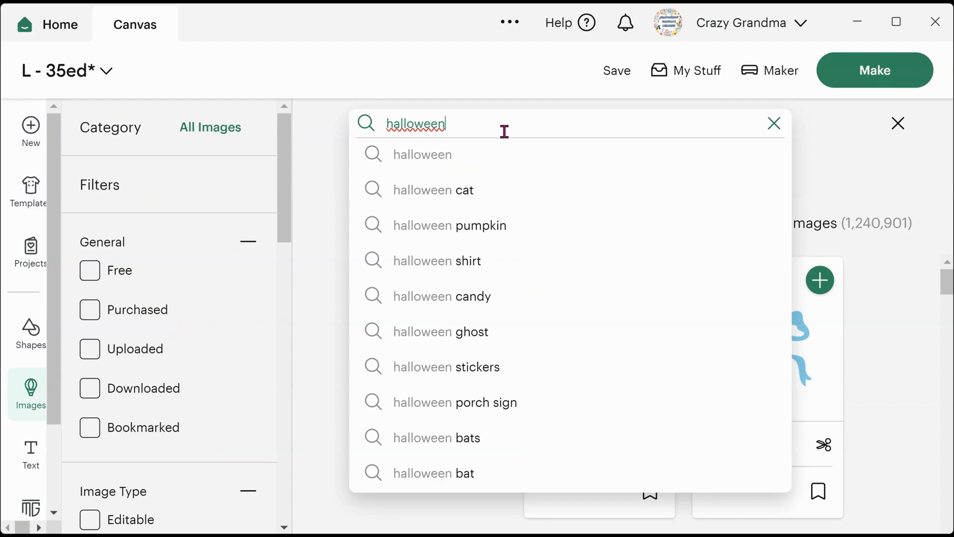
{"action": "key", "text": "Return"}
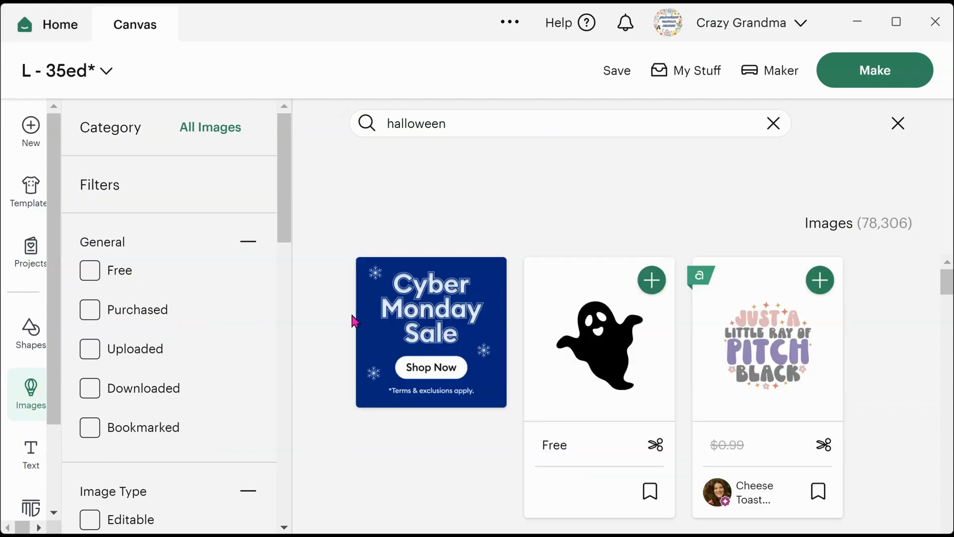
- Add the free black bat and the free black spider images to the canvas
{"action": "scroll", "coordinate": [619, 368], "scroll_direction": "down", "scroll_amount": 5}
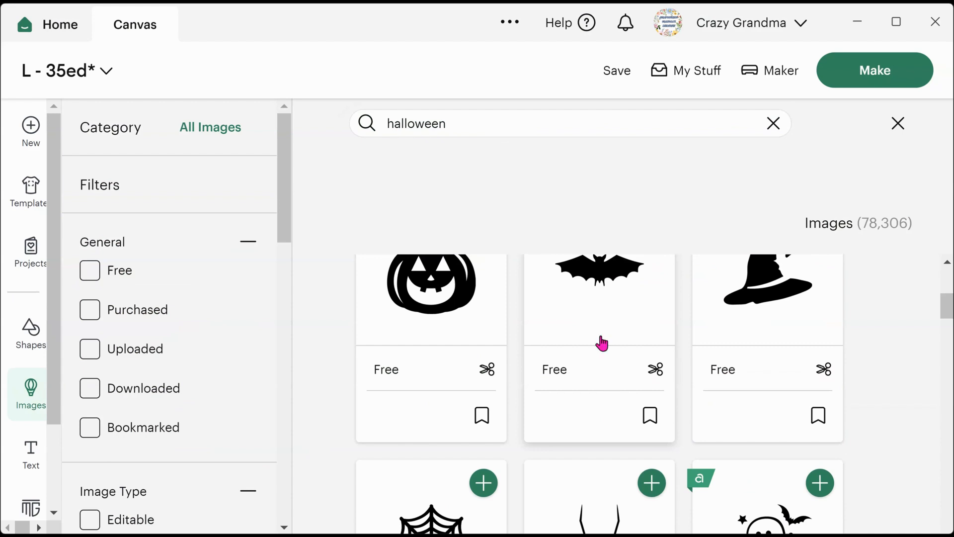
{"action": "scroll", "coordinate": [601, 341], "scroll_direction": "up", "scroll_amount": 2}
{"action": "left_click", "coordinate": [657, 297]}
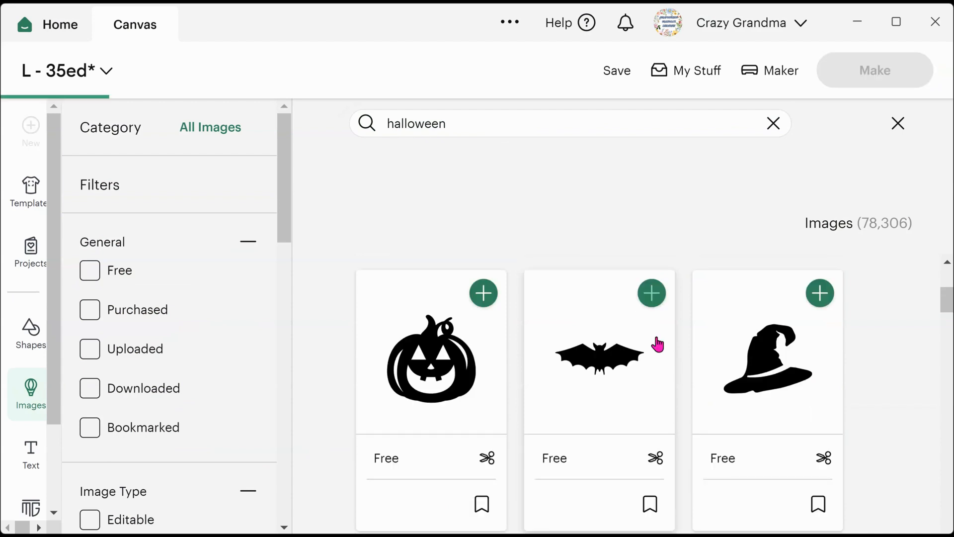
{"action": "scroll", "coordinate": [657, 341], "scroll_direction": "down", "scroll_amount": 3}
{"action": "left_click", "coordinate": [654, 314]}
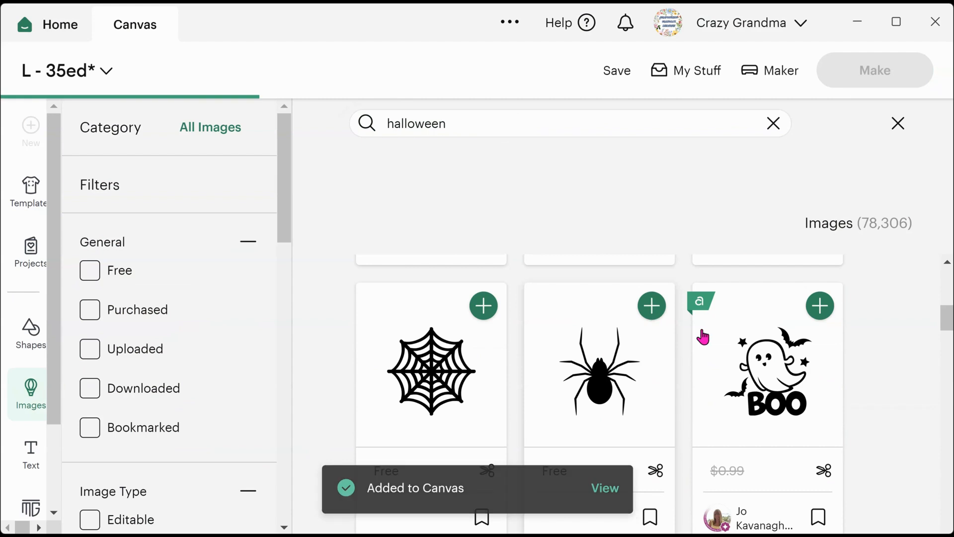
- Add the BOO ghost, the corner web with hanging spider and the three dancing skeletons, and return to the canvas
{"action": "scroll", "coordinate": [797, 340], "scroll_direction": "down", "scroll_amount": 5}
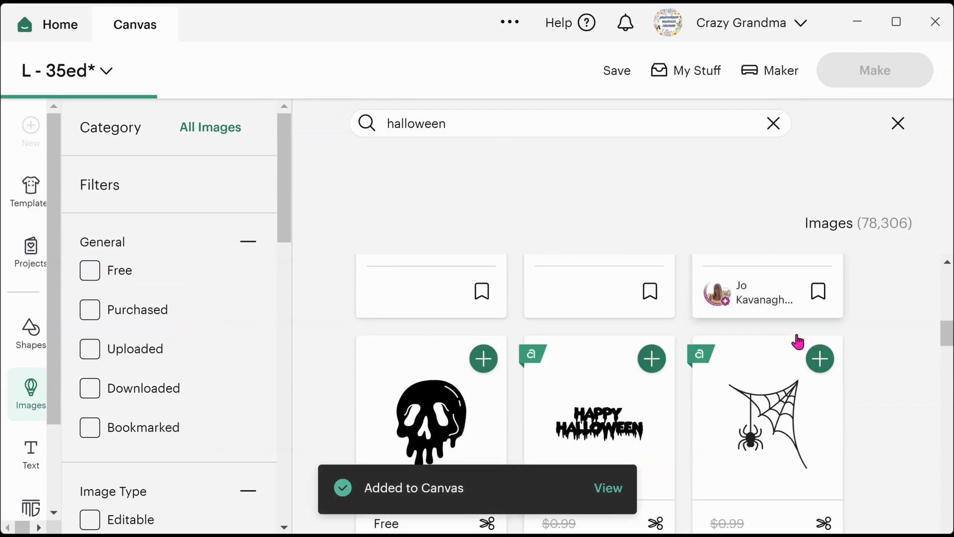
{"action": "scroll", "coordinate": [797, 340], "scroll_direction": "down", "scroll_amount": 5}
{"action": "scroll", "coordinate": [798, 338], "scroll_direction": "up", "scroll_amount": 3}
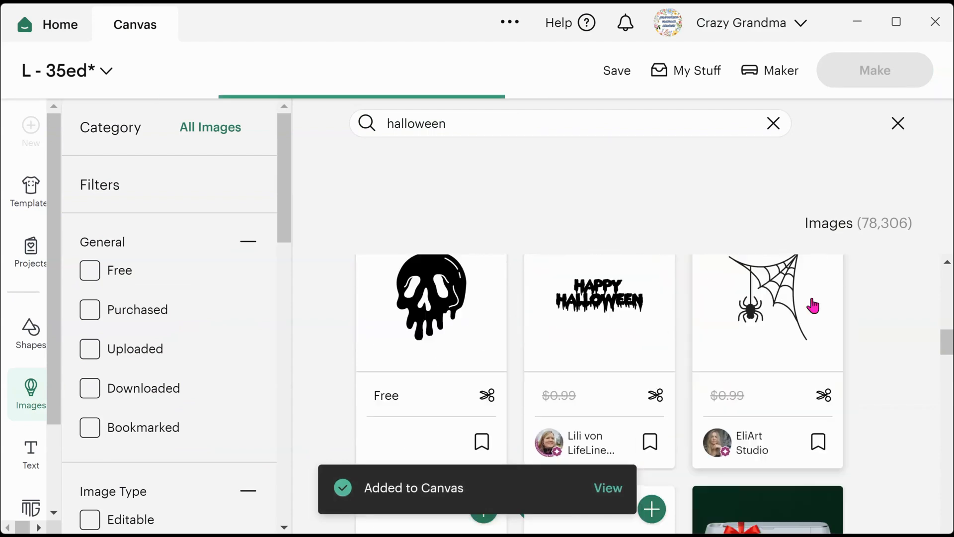
{"action": "scroll", "coordinate": [814, 318], "scroll_direction": "up", "scroll_amount": 2}
{"action": "scroll", "coordinate": [816, 332], "scroll_direction": "down", "scroll_amount": 6}
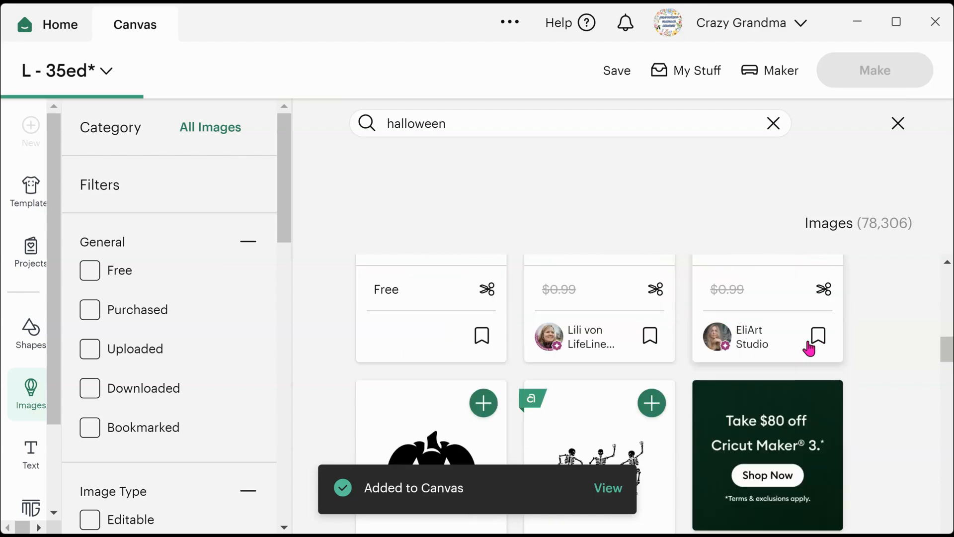
{"action": "scroll", "coordinate": [816, 337], "scroll_direction": "up", "scroll_amount": 3}
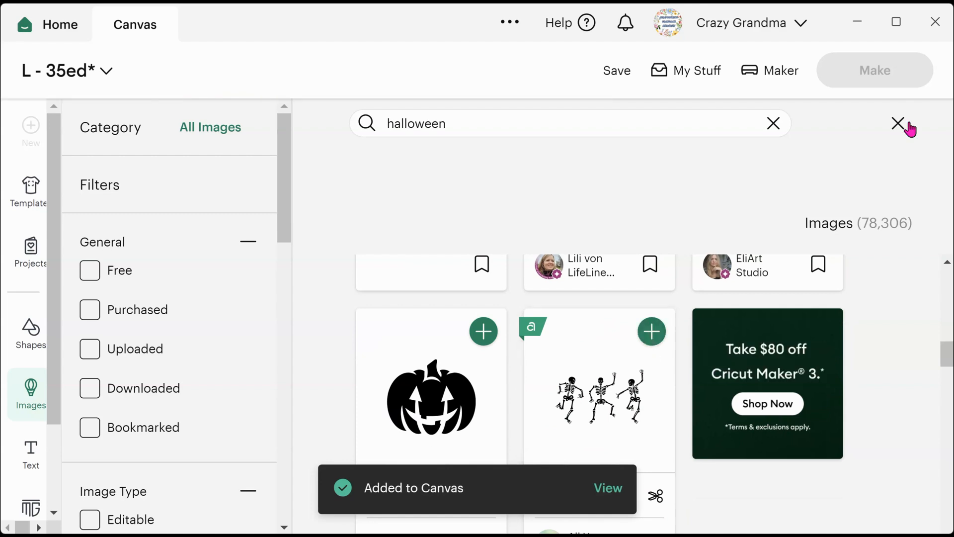
{"action": "left_click", "coordinate": [901, 127]}
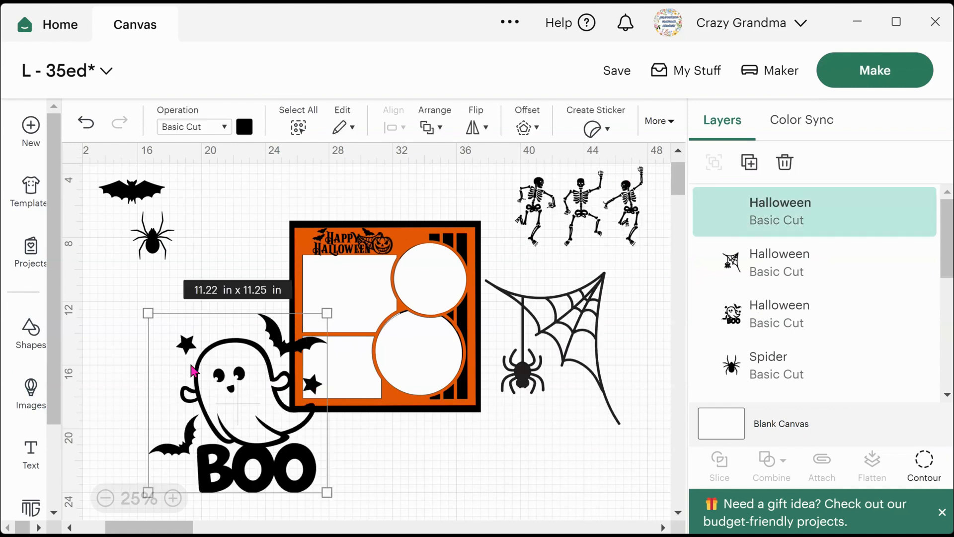
- Shrink the BOO ghost to about 4.28 by 4.29 in and place it inside the lower white circle
{"action": "left_click_drag", "start_coordinate": [224, 392], "coordinate": [192, 327]}
{"action": "left_click_drag", "start_coordinate": [297, 250], "coordinate": [204, 343]}
{"action": "left_click", "coordinate": [217, 367]}
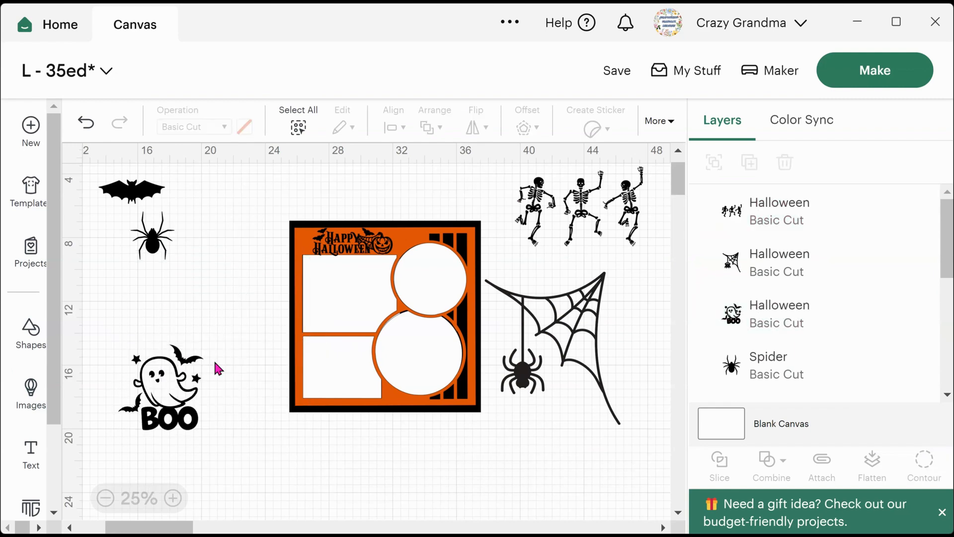
{"action": "left_click_drag", "start_coordinate": [164, 393], "coordinate": [429, 285]}
{"action": "left_click_drag", "start_coordinate": [469, 321], "coordinate": [450, 384]}
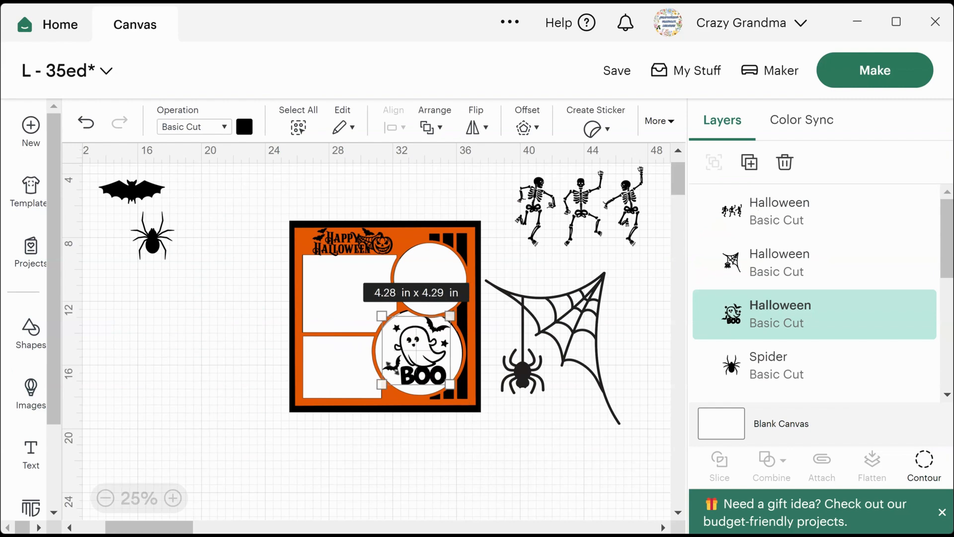
{"action": "left_click", "coordinate": [437, 370]}
- Shrink the three skeletons to about 3.39 by 2.11 in and place them in the lower circle, with the BOO ghost moved off the page
{"action": "left_click_drag", "start_coordinate": [596, 198], "coordinate": [213, 375]}
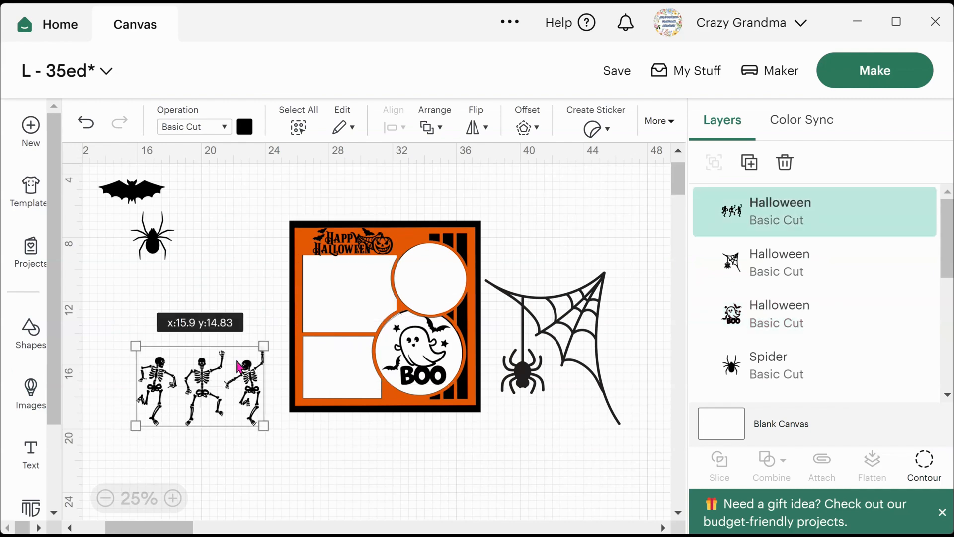
{"action": "left_click_drag", "start_coordinate": [261, 343], "coordinate": [337, 409]}
{"action": "left_click", "coordinate": [201, 422]}
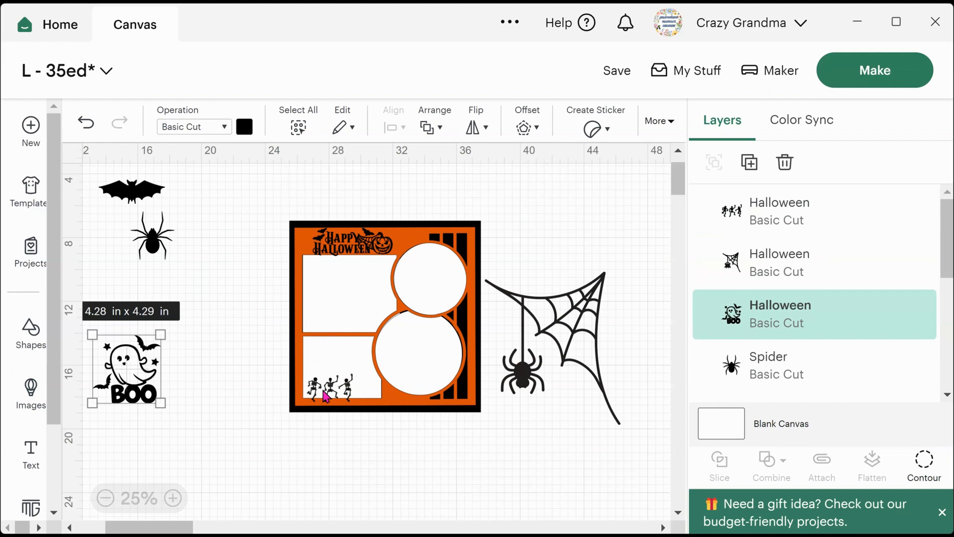
{"action": "left_click_drag", "start_coordinate": [326, 396], "coordinate": [428, 385]}
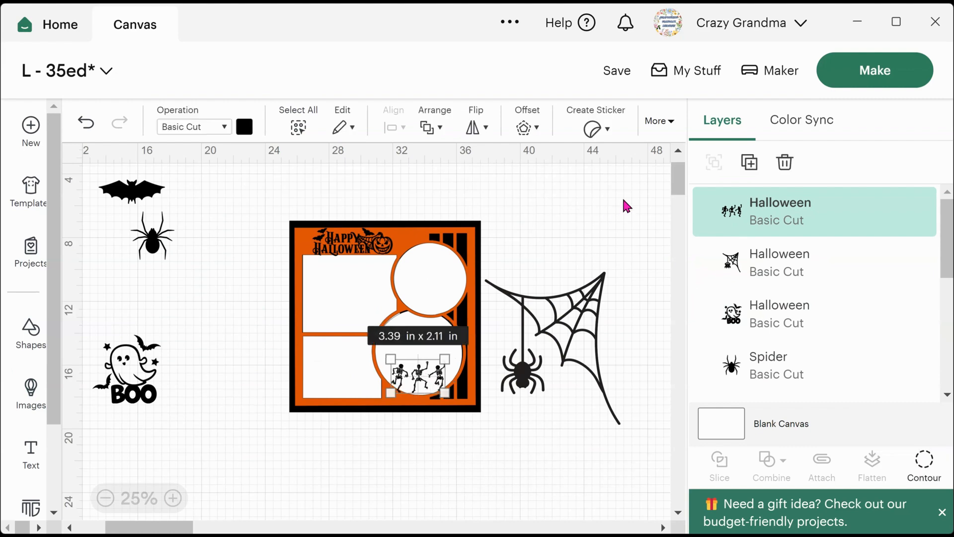
- Ungroup the orange scrapbook overlay and its white shapes so each piece can be edited separately
{"action": "left_click", "coordinate": [441, 292]}
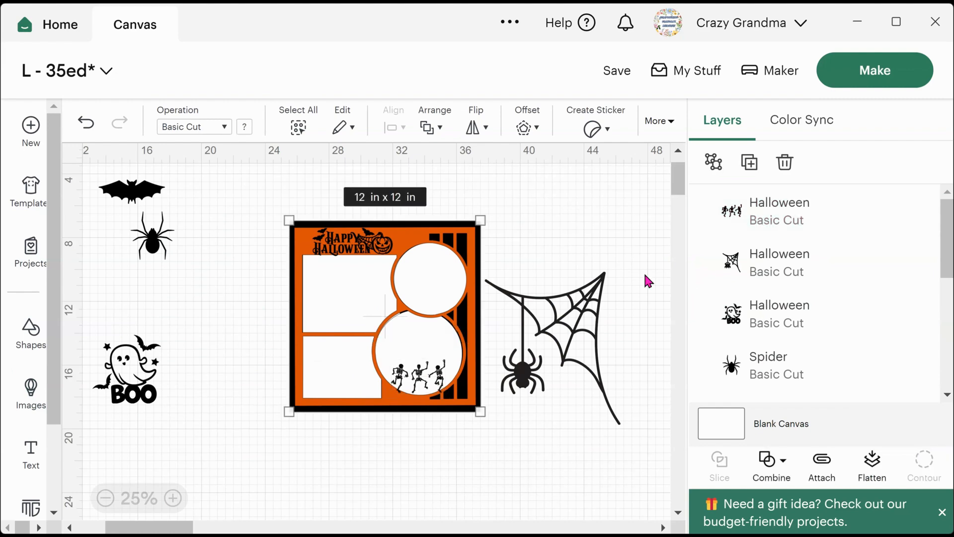
{"action": "left_click", "coordinate": [646, 195]}
{"action": "scroll", "coordinate": [784, 343], "scroll_direction": "down", "scroll_amount": 3}
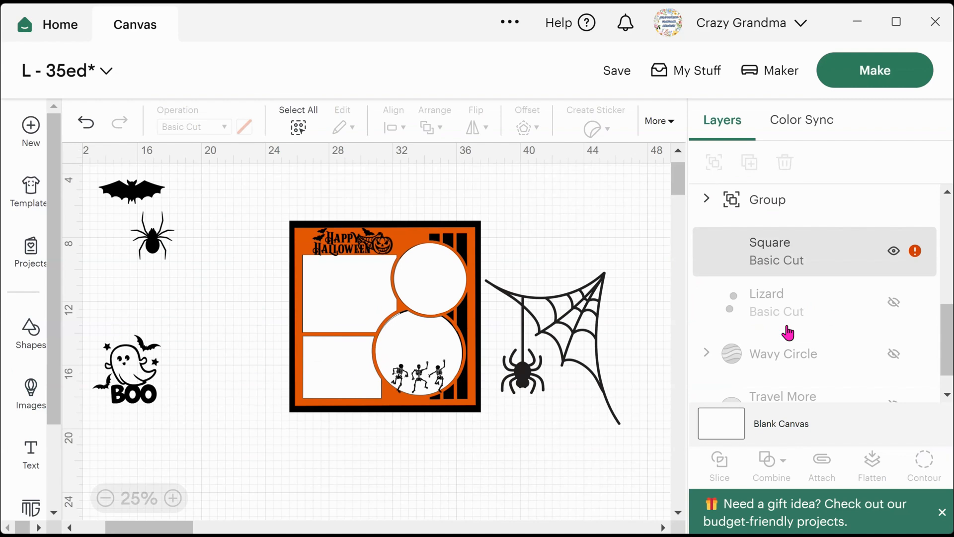
{"action": "left_click", "coordinate": [418, 273]}
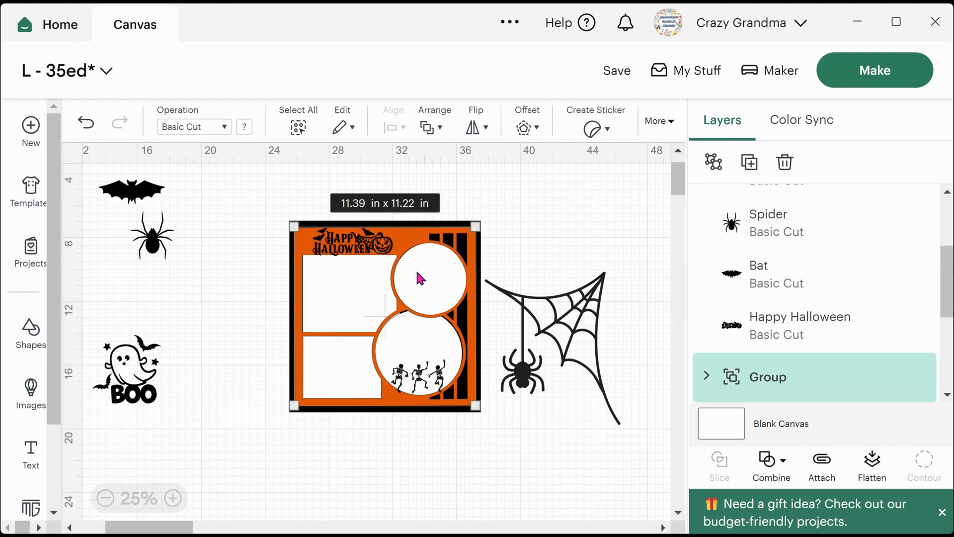
{"action": "left_click", "coordinate": [716, 163]}
{"action": "scroll", "coordinate": [761, 316], "scroll_direction": "down", "scroll_amount": 1}
{"action": "scroll", "coordinate": [761, 316], "scroll_direction": "up", "scroll_amount": 1}
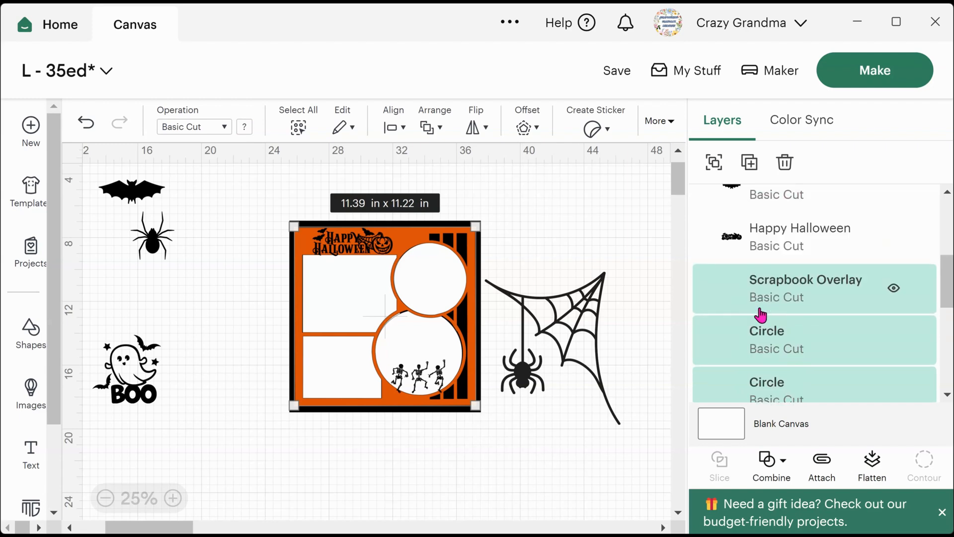
- Recolor the upper white circle golden yellow
{"action": "left_click", "coordinate": [761, 352]}
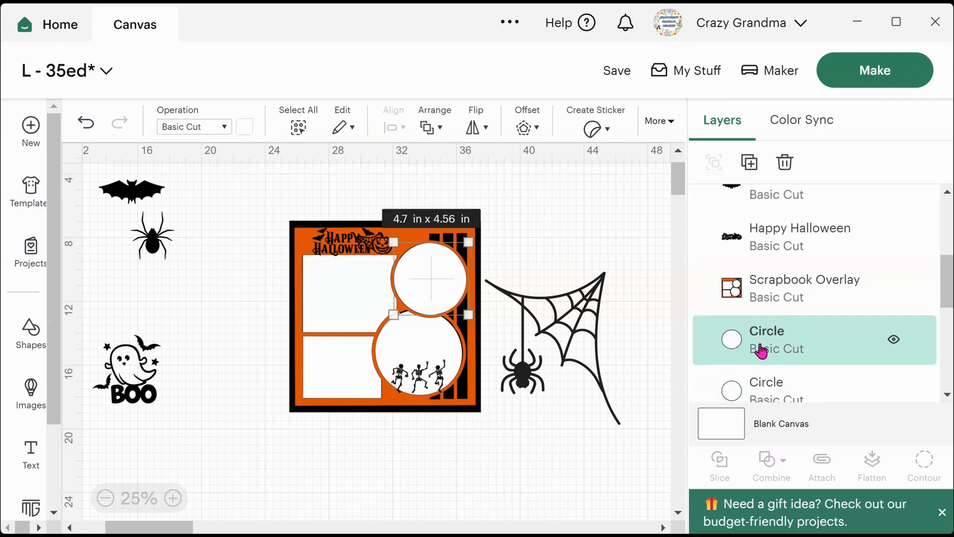
{"action": "left_click", "coordinate": [250, 130]}
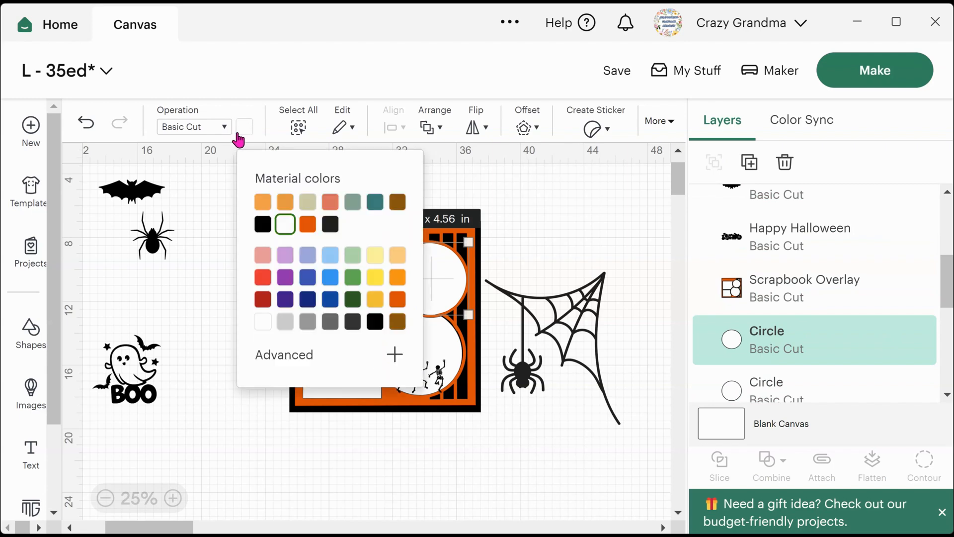
{"action": "left_click", "coordinate": [376, 305]}
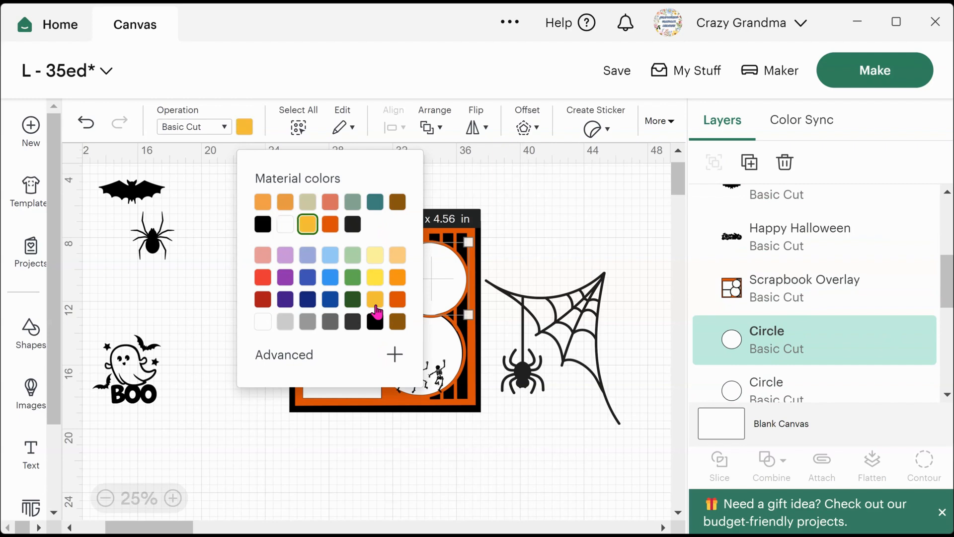
{"action": "left_click", "coordinate": [586, 174]}
- Shrink the bat to about 1.36 by 0.49 in and place it in the upper right of the yellow circle
{"action": "left_click_drag", "start_coordinate": [144, 194], "coordinate": [435, 281]}
{"action": "left_click_drag", "start_coordinate": [469, 286], "coordinate": [428, 271]}
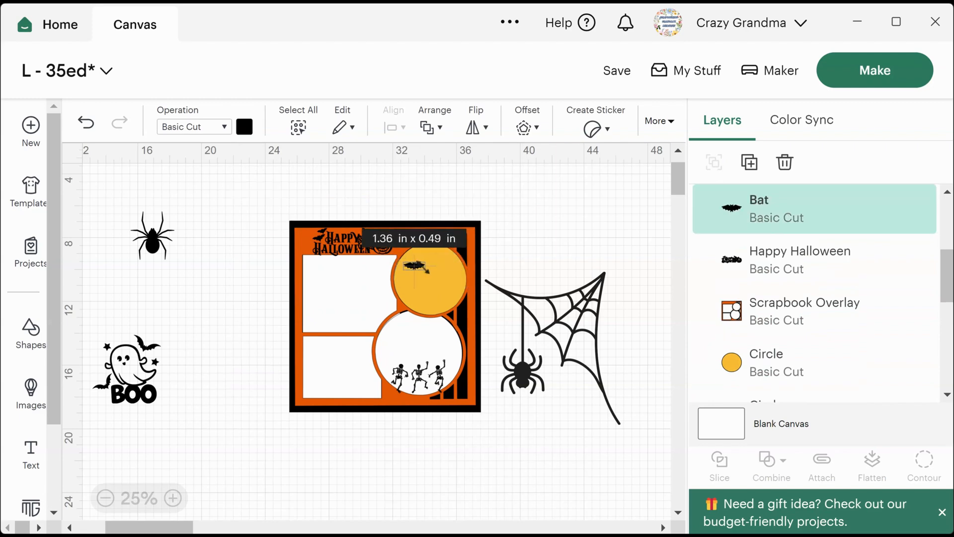
{"action": "left_click", "coordinate": [557, 201]}
{"action": "left_click_drag", "start_coordinate": [417, 269], "coordinate": [442, 264]}
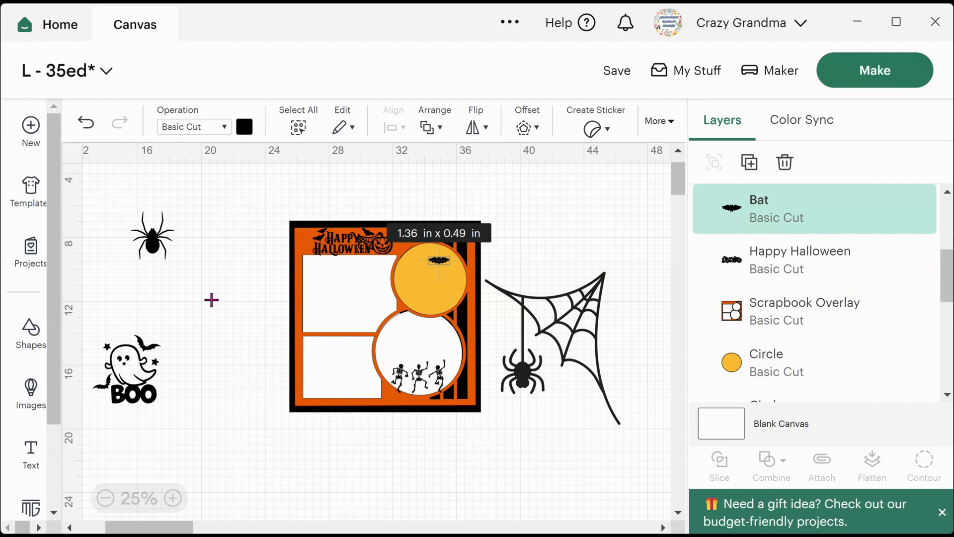
- Shrink the corner web with the hanging spider to about 5.61 by 6.33 in, and delete it from the canvas
{"action": "left_click", "coordinate": [536, 383]}
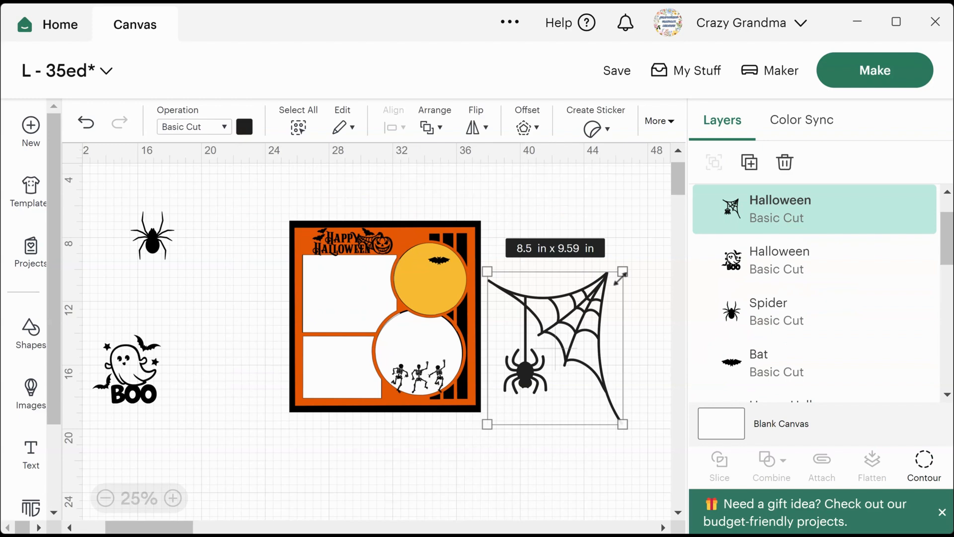
{"action": "left_click_drag", "start_coordinate": [617, 273], "coordinate": [576, 323]}
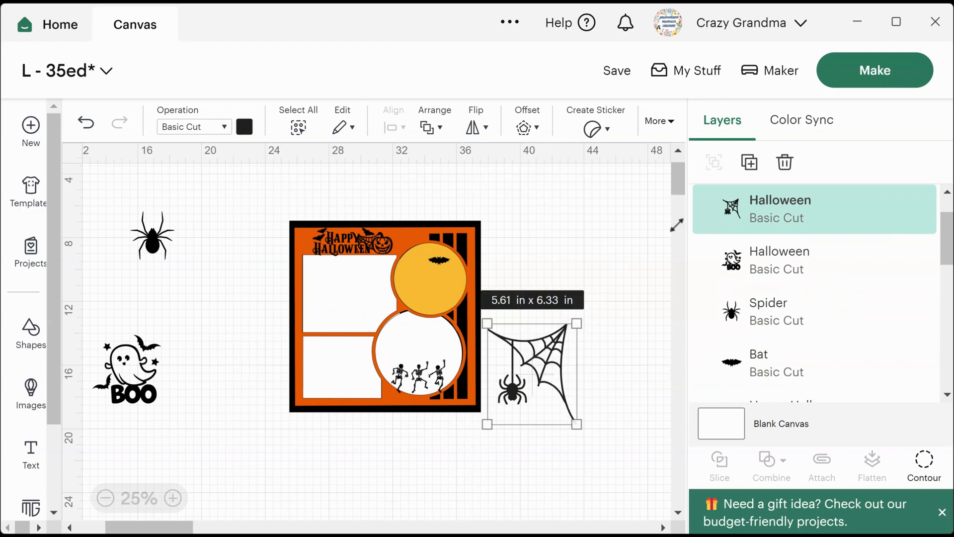
{"action": "left_click", "coordinate": [785, 162]}
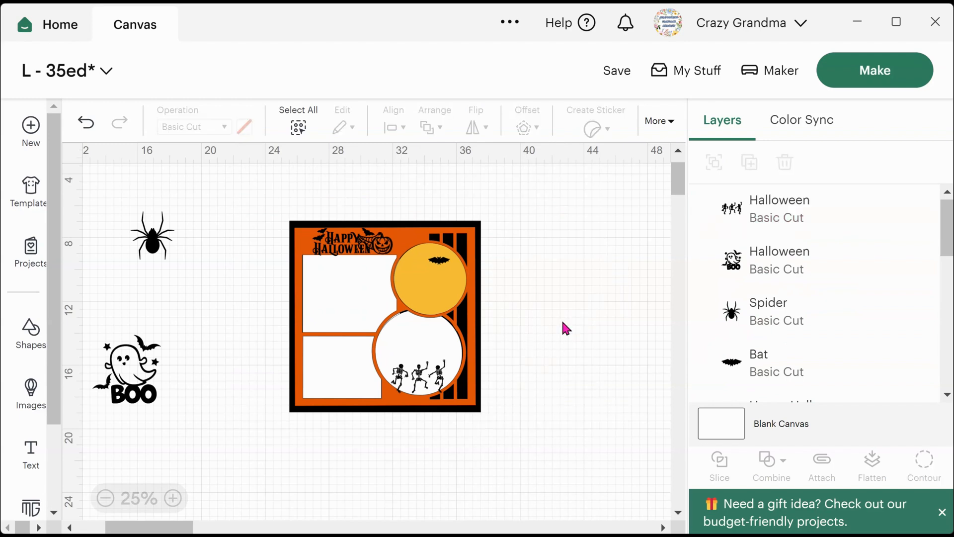
- Move the skeletons off the page to its right and place the BOO ghost in the lower white circle
{"action": "left_click_drag", "start_coordinate": [421, 383], "coordinate": [578, 308]}
{"action": "left_click_drag", "start_coordinate": [125, 381], "coordinate": [429, 368]}
{"action": "left_click", "coordinate": [498, 279]}
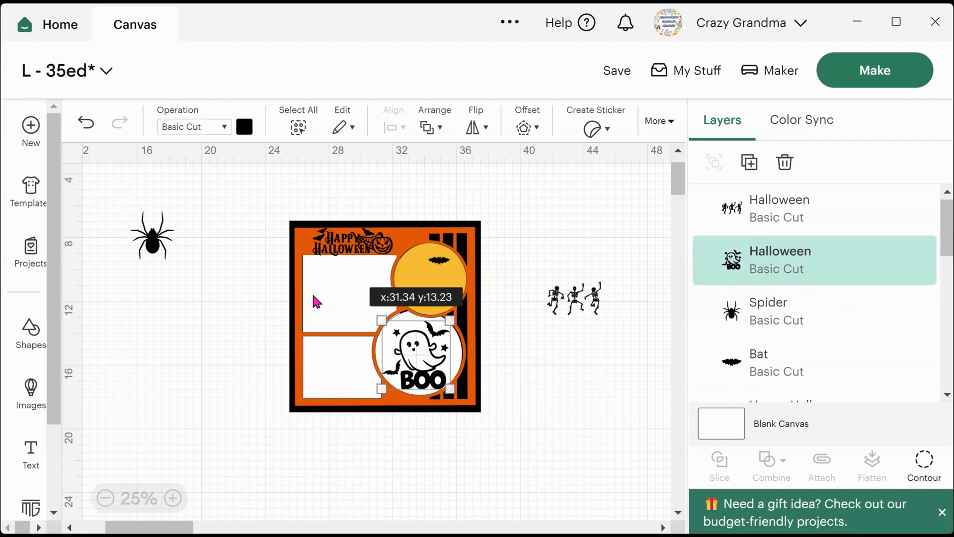
- Shrink the black spider and place it on the page's lower-left corner at about X 25.79, Y 16.98
{"action": "left_click_drag", "start_coordinate": [154, 238], "coordinate": [299, 402]}
{"action": "left_click_drag", "start_coordinate": [333, 364], "coordinate": [315, 397]}
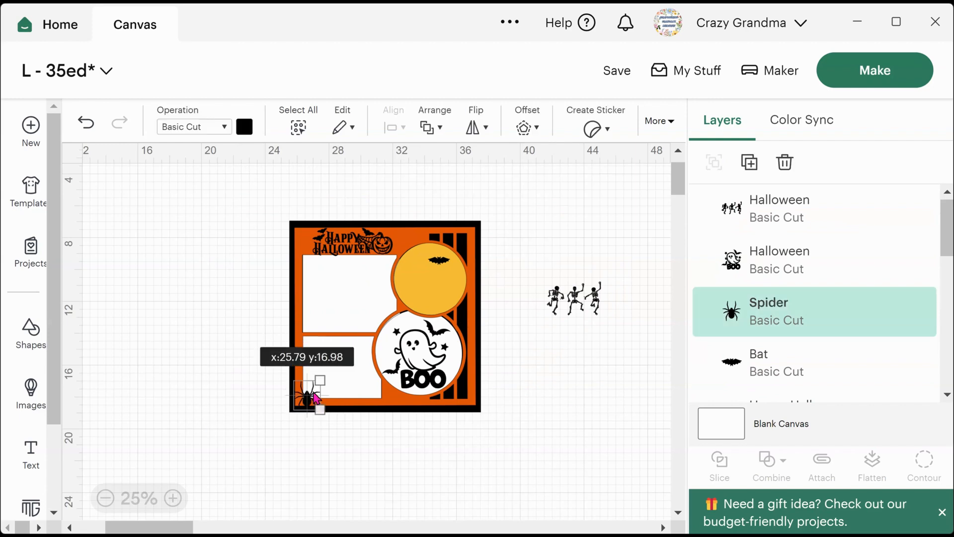
{"action": "left_click", "coordinate": [207, 347]}
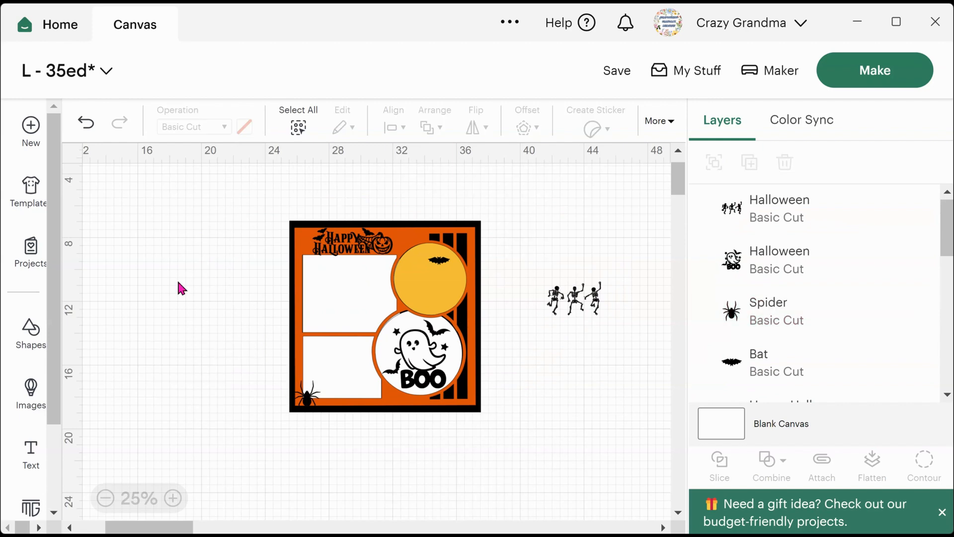
- Set the bat's height to 0.7 in with proportions locked and nudge it slightly within the yellow circle
{"action": "left_click", "coordinate": [450, 263]}
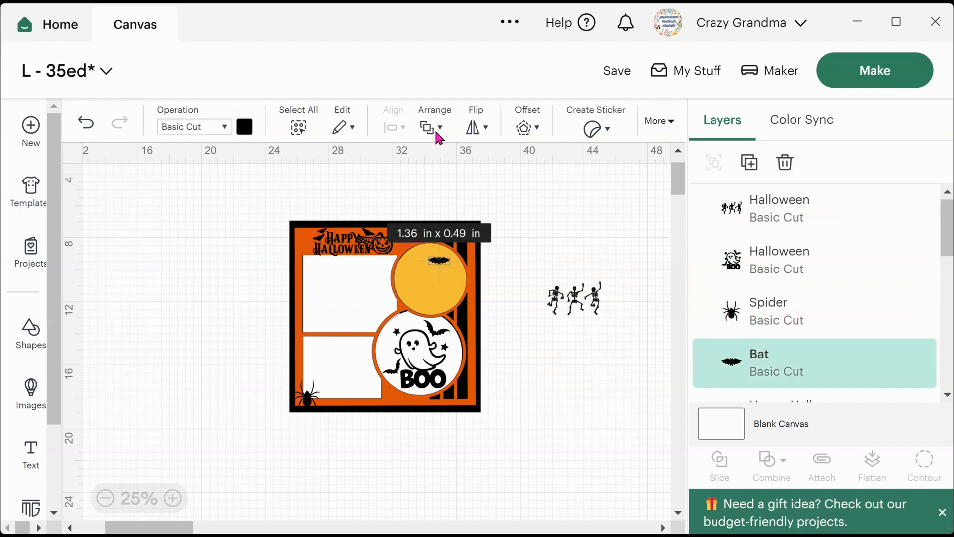
{"action": "mouse_move", "coordinate": [351, 157]}
{"action": "left_click", "coordinate": [410, 175]}
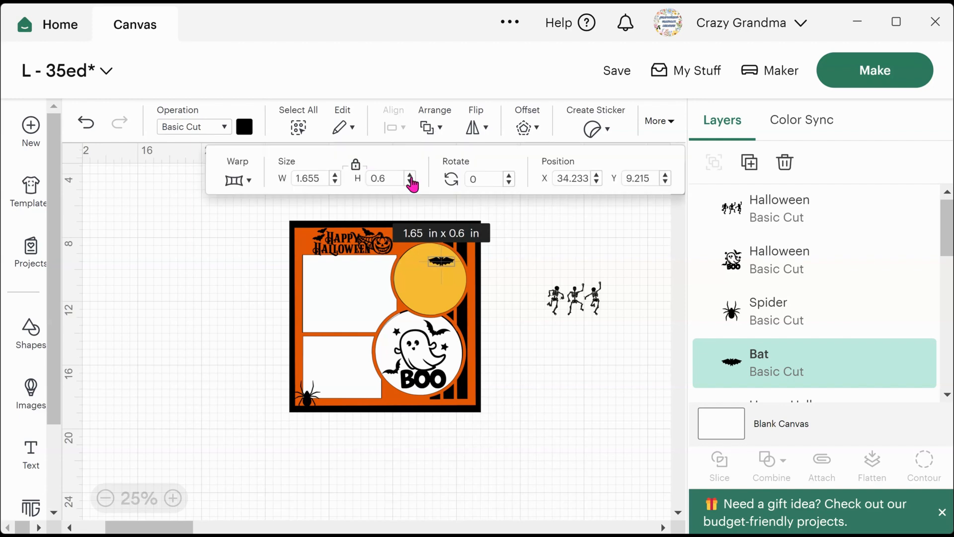
{"action": "left_click", "coordinate": [411, 178]}
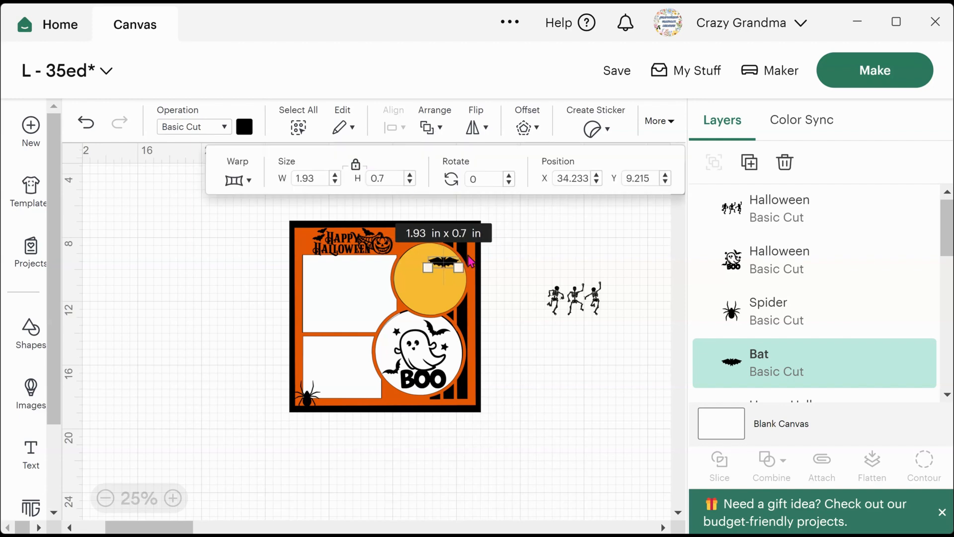
{"action": "left_click", "coordinate": [494, 235]}
{"action": "left_click_drag", "start_coordinate": [441, 271], "coordinate": [437, 267]}
{"action": "left_click", "coordinate": [580, 234]}
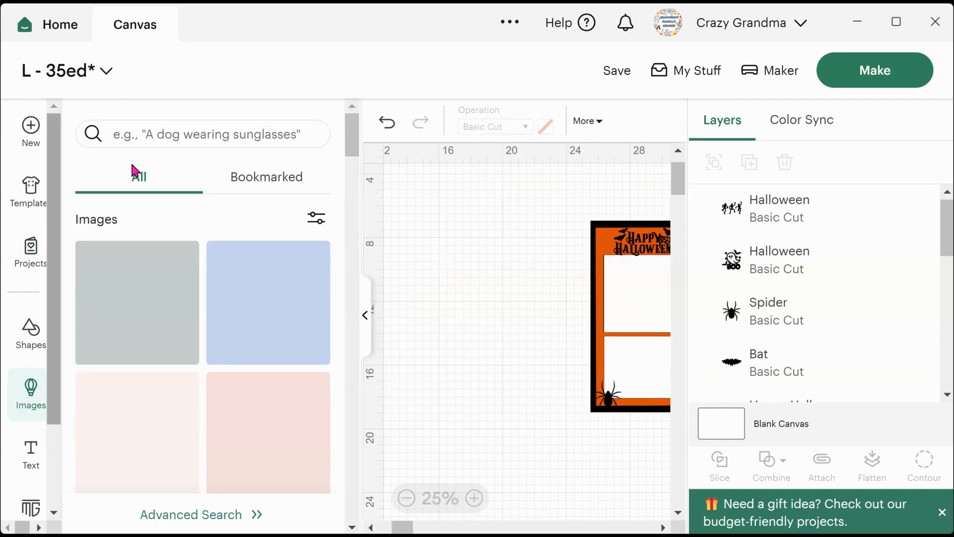
- Search the images for "witch on broom" and add the first black witch silhouette to the canvas
{"action": "left_click", "coordinate": [176, 129]}
{"action": "type", "text": "wi"}
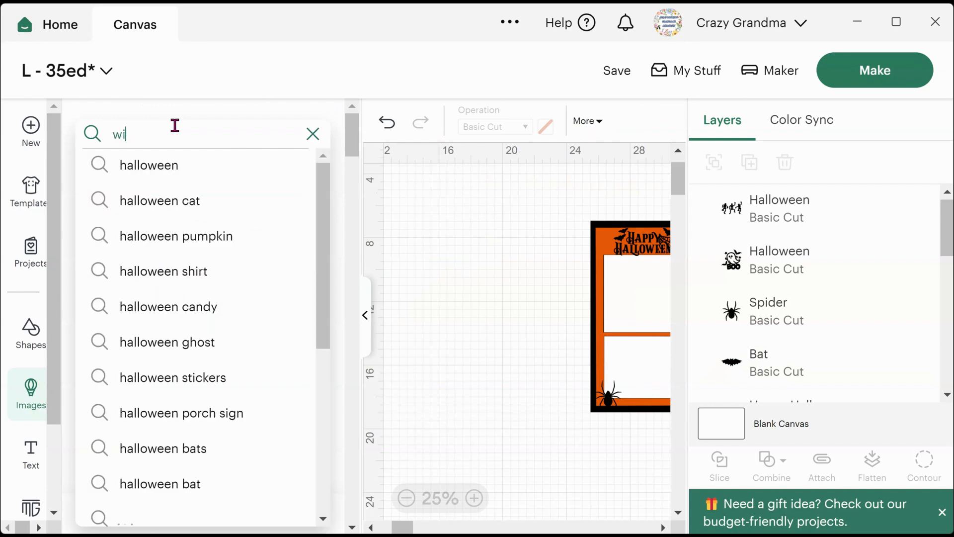
{"action": "type", "text": "tch on "}
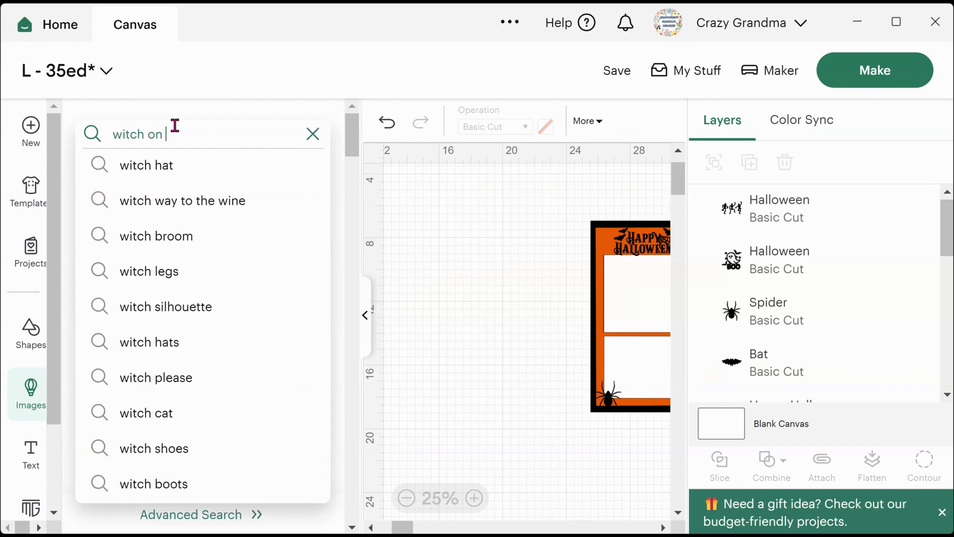
{"action": "type", "text": "broom"}
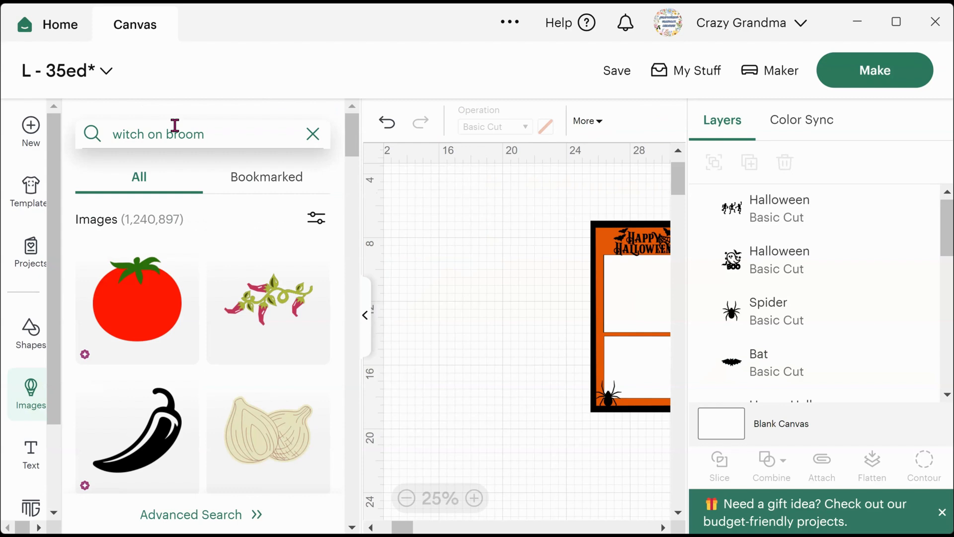
{"action": "key", "text": "Return"}
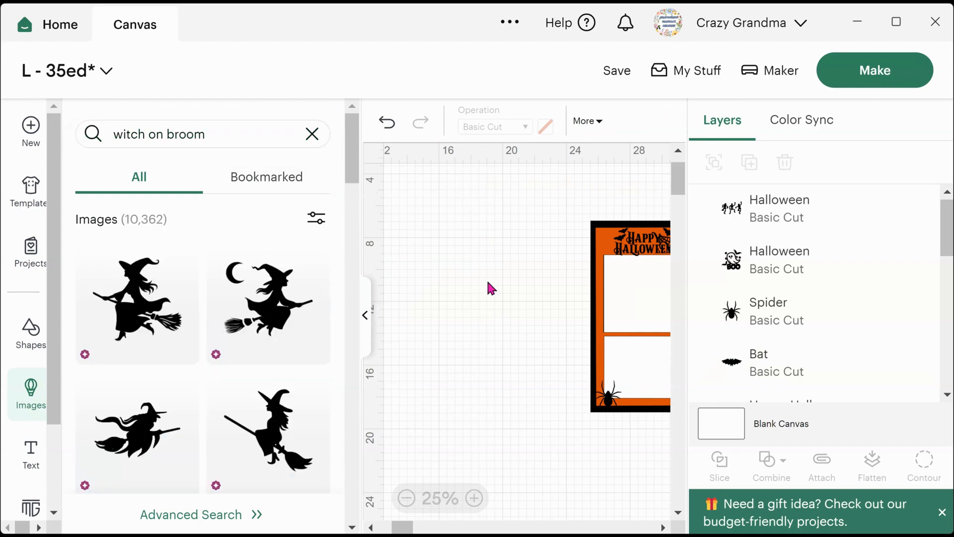
{"action": "left_click", "coordinate": [119, 318]}
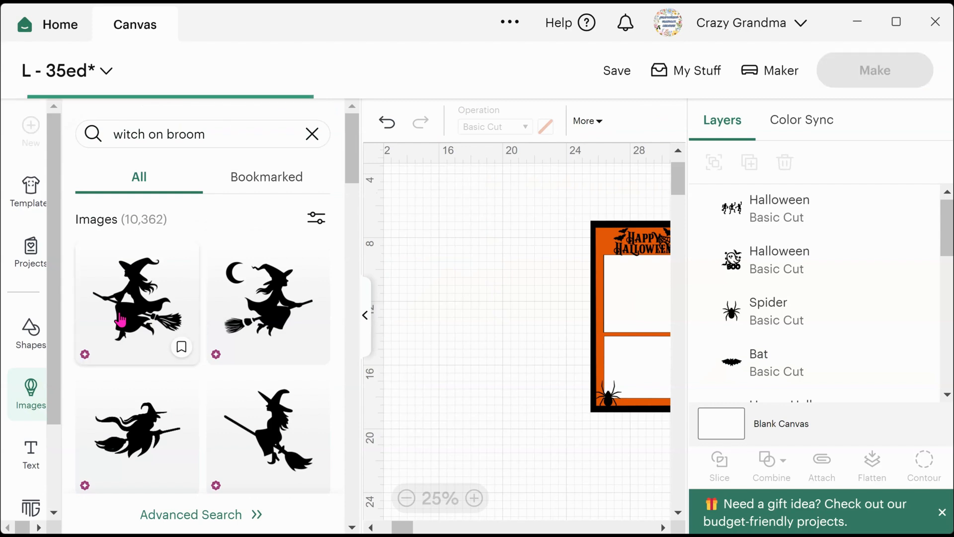
{"action": "left_click", "coordinate": [367, 326]}
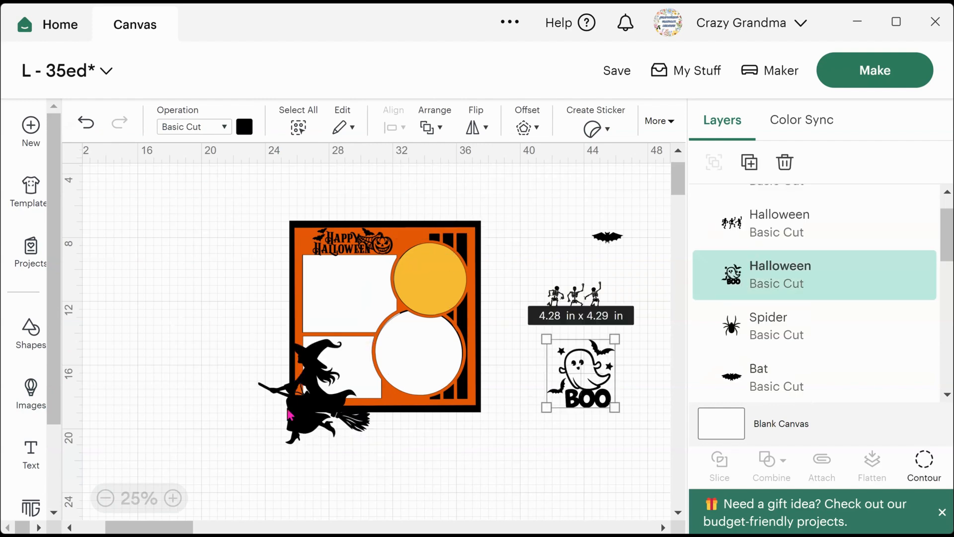
- Shrink the witch silhouette and position it in the middle of the yellow circle
{"action": "left_click", "coordinate": [315, 414]}
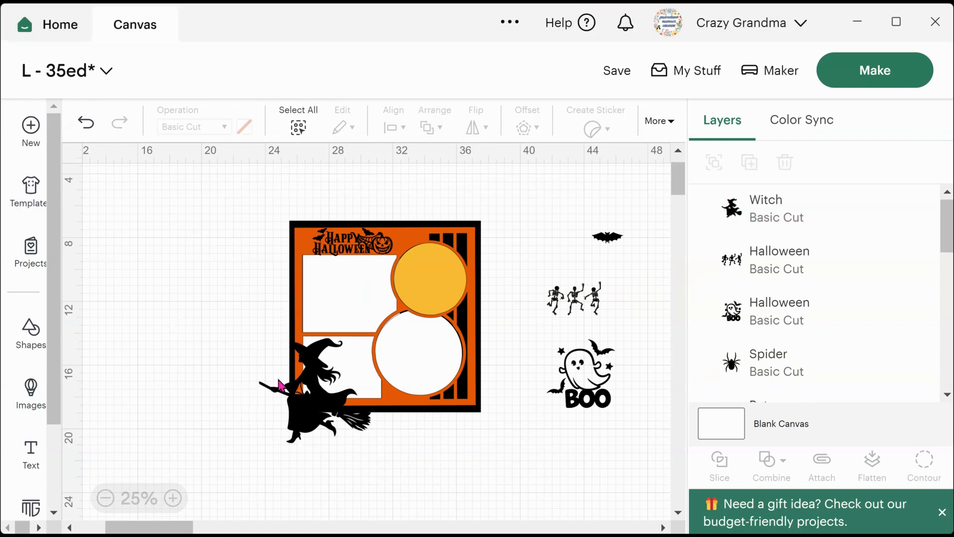
{"action": "left_click_drag", "start_coordinate": [273, 385], "coordinate": [219, 344]}
{"action": "left_click_drag", "start_coordinate": [315, 401], "coordinate": [430, 293]}
{"action": "left_click", "coordinate": [216, 379]}
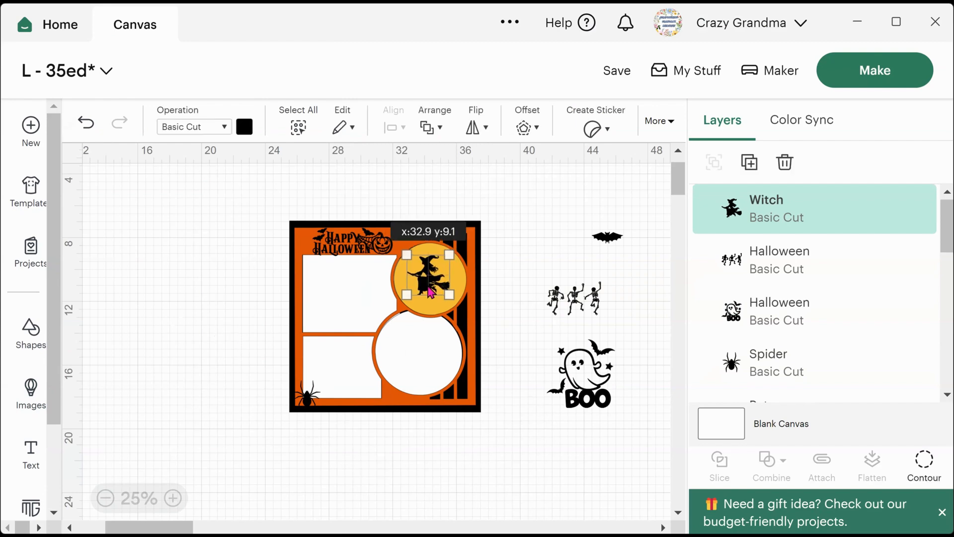
{"action": "left_click", "coordinate": [555, 198]}
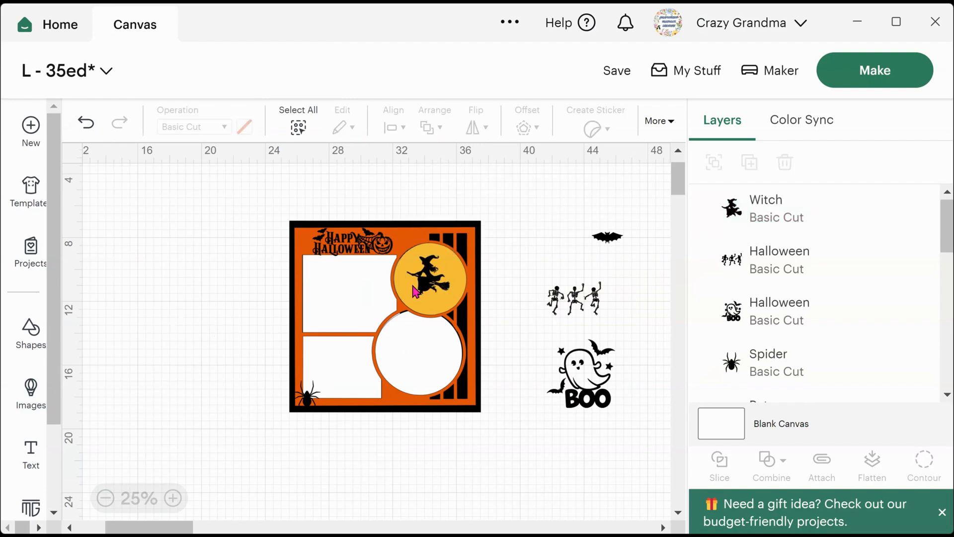
{"action": "left_click", "coordinate": [439, 295]}
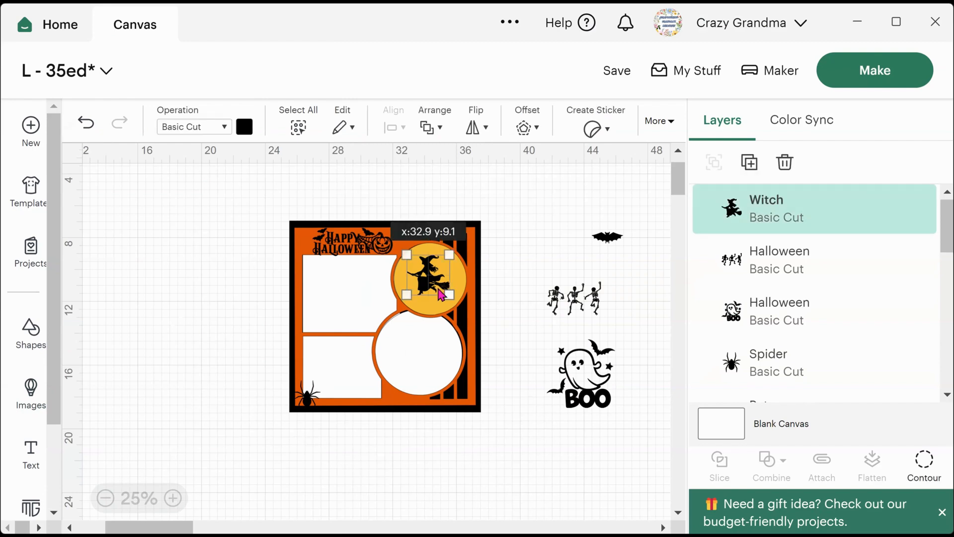
{"action": "left_click_drag", "start_coordinate": [438, 288], "coordinate": [442, 289]}
{"action": "left_click", "coordinate": [408, 390]}
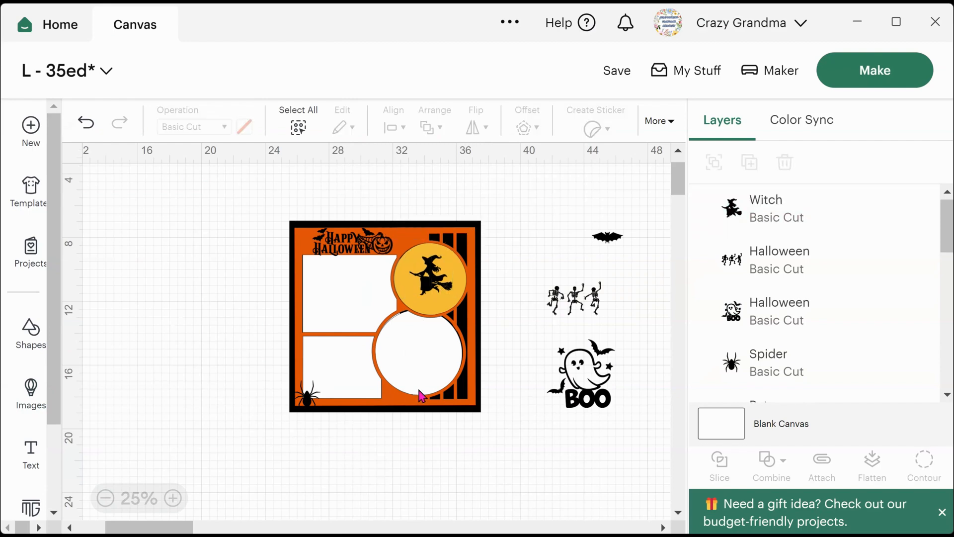
- Try the dancing skeletons in the white circle and then in the yellow circle, with the witch moved off the page
{"action": "left_click_drag", "start_coordinate": [581, 310], "coordinate": [441, 370]}
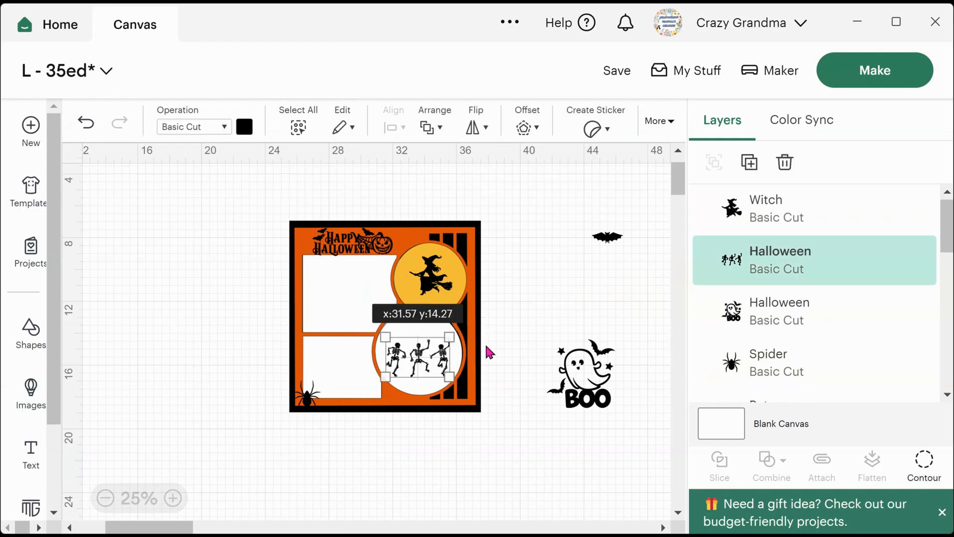
{"action": "left_click", "coordinate": [489, 352]}
{"action": "left_click_drag", "start_coordinate": [447, 279], "coordinate": [598, 309]}
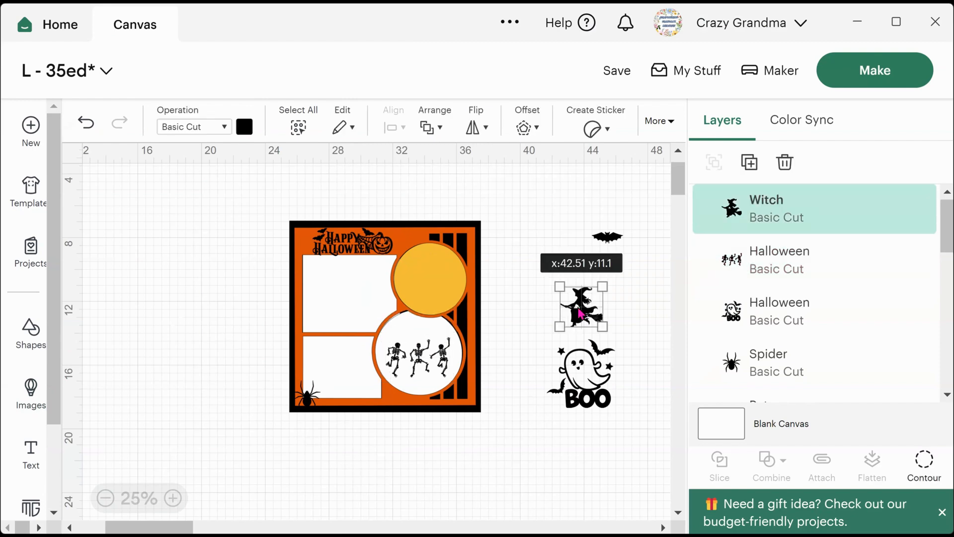
{"action": "left_click_drag", "start_coordinate": [427, 366], "coordinate": [414, 286]}
{"action": "left_click", "coordinate": [416, 282]}
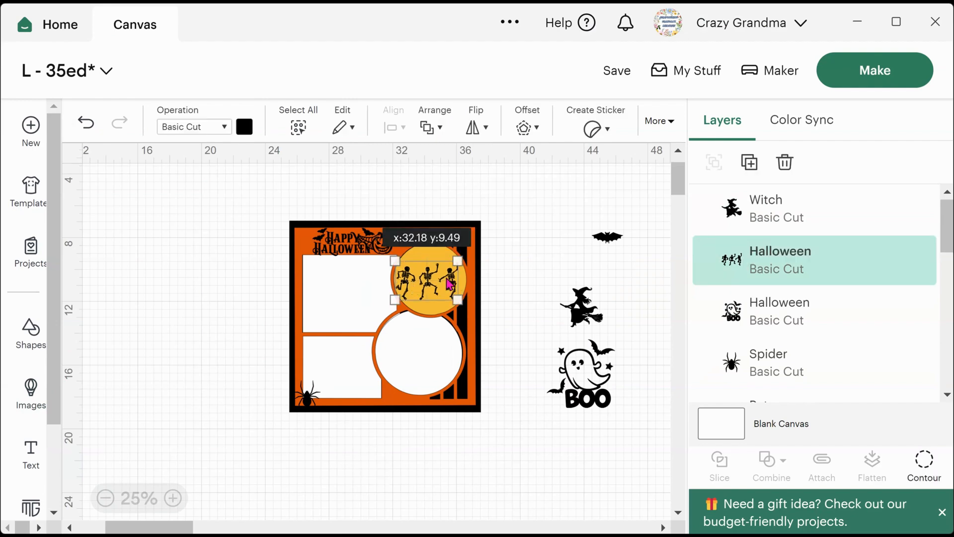
{"action": "left_click", "coordinate": [543, 277]}
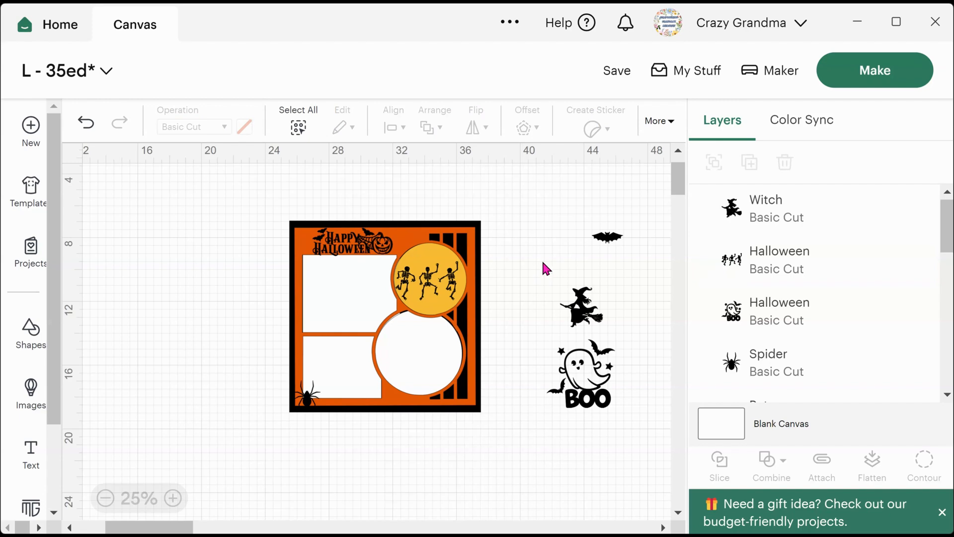
- Move the skeletons off the page above the bat and return the witch to the yellow circle, resized to about 2.56 by 2.4 in
{"action": "left_click_drag", "start_coordinate": [447, 295], "coordinate": [586, 211]}
{"action": "left_click_drag", "start_coordinate": [576, 307], "coordinate": [436, 297]}
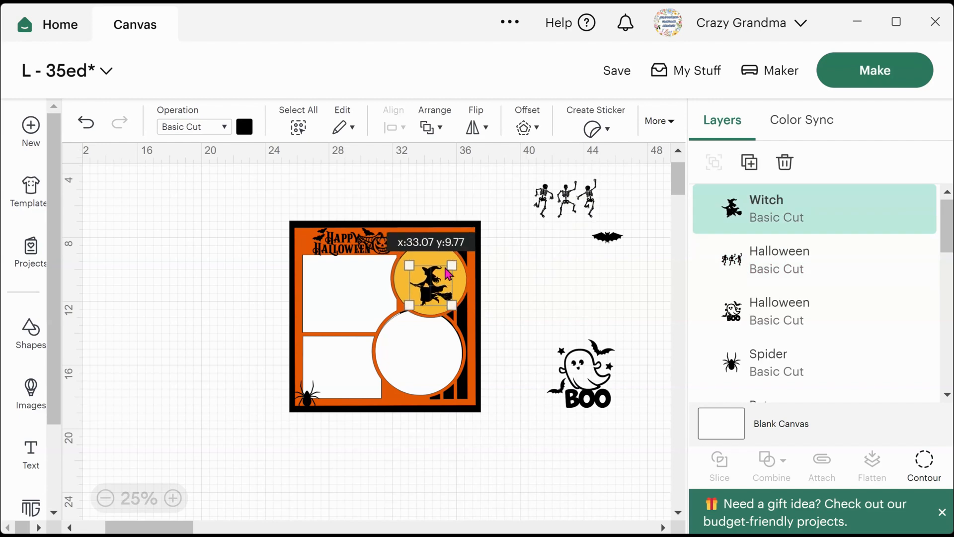
{"action": "left_click_drag", "start_coordinate": [451, 265], "coordinate": [450, 267]}
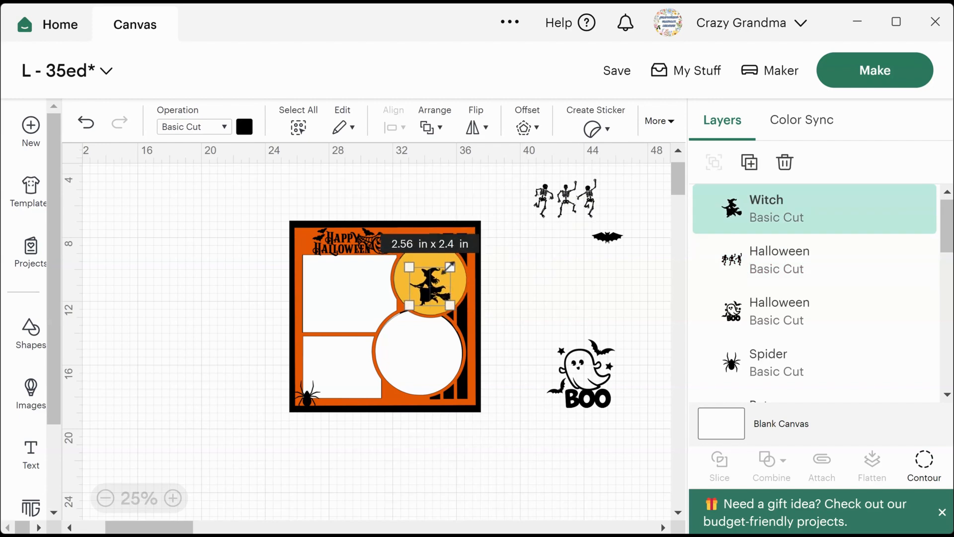
{"action": "left_click", "coordinate": [427, 416]}
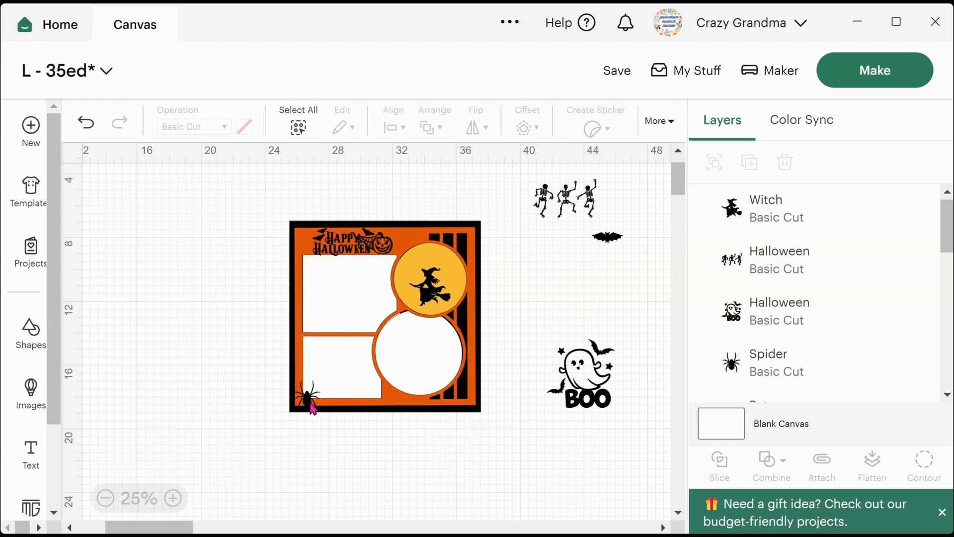
- Move the spider off the page to just above the BOO ghost, and enlarge the ghost to about 5.72 by 5.73 in
{"action": "left_click_drag", "start_coordinate": [312, 409], "coordinate": [429, 360]}
{"action": "left_click_drag", "start_coordinate": [521, 319], "coordinate": [567, 287]}
{"action": "left_click_drag", "start_coordinate": [614, 361], "coordinate": [595, 312]}
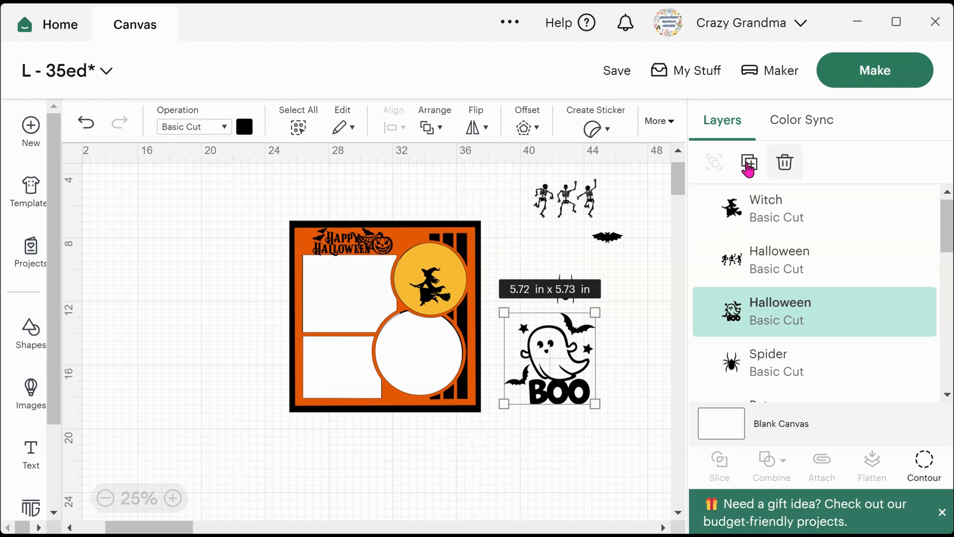
- Duplicate the BOO ghost, moving the copy to empty canvas on the other side of the page, and hide all of its contours
{"action": "left_click", "coordinate": [748, 164]}
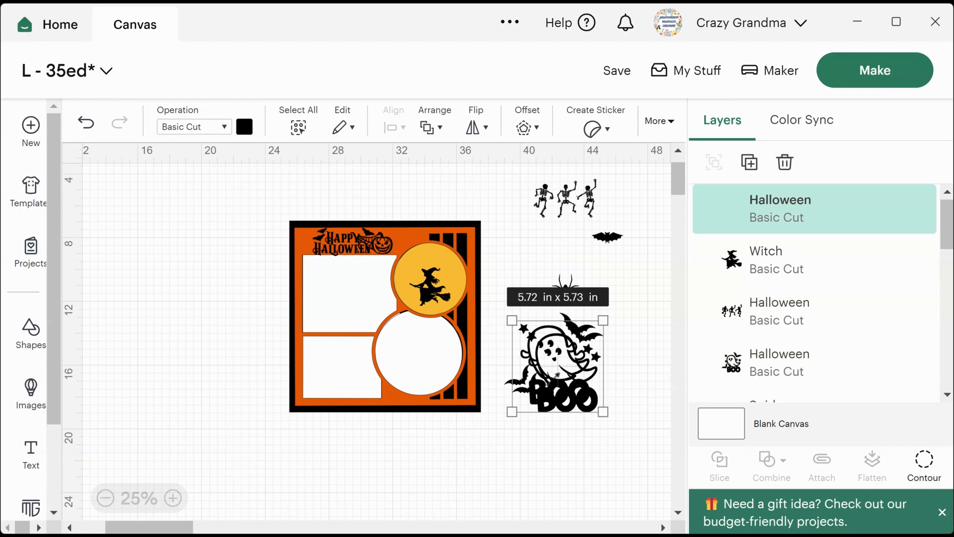
{"action": "left_click_drag", "start_coordinate": [435, 412], "coordinate": [94, 427]}
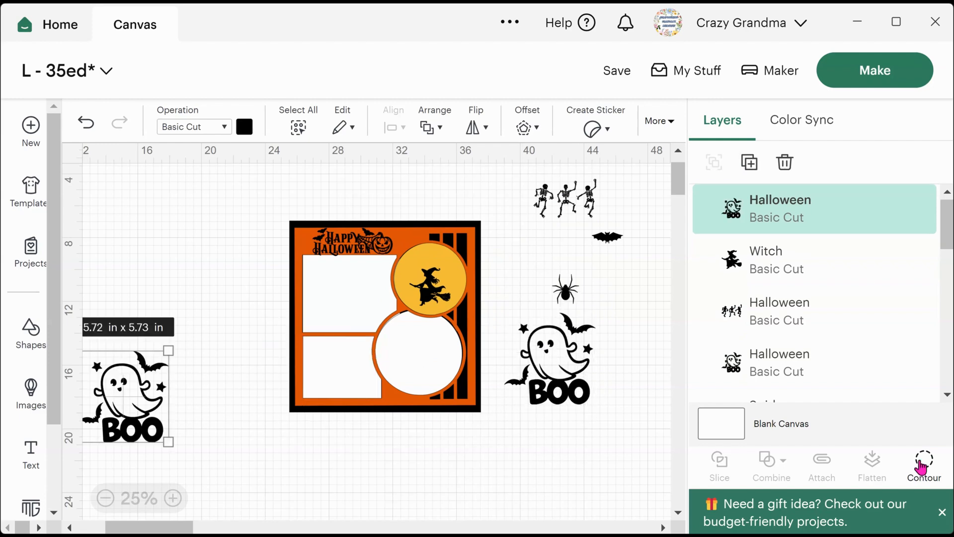
{"action": "left_click", "coordinate": [924, 465]}
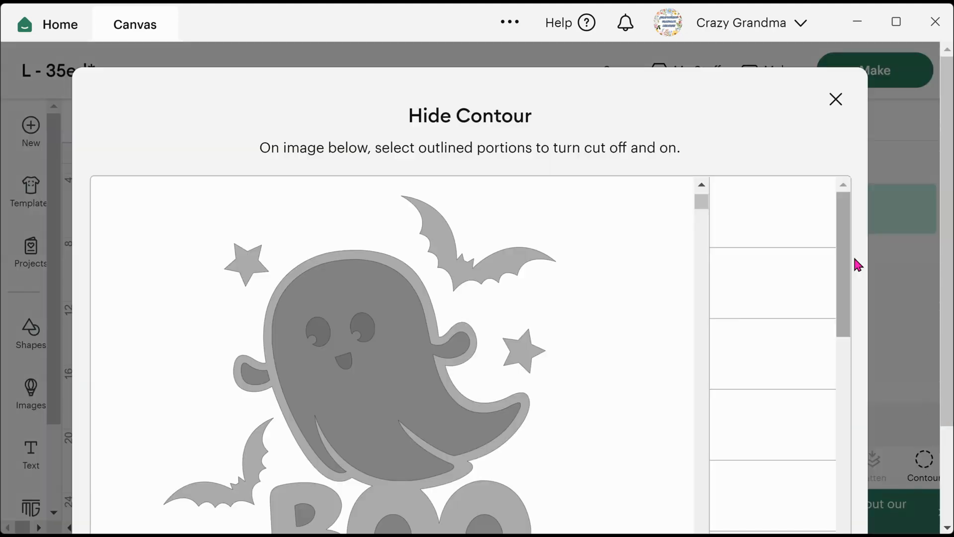
{"action": "scroll", "coordinate": [775, 359], "scroll_direction": "down", "scroll_amount": 5}
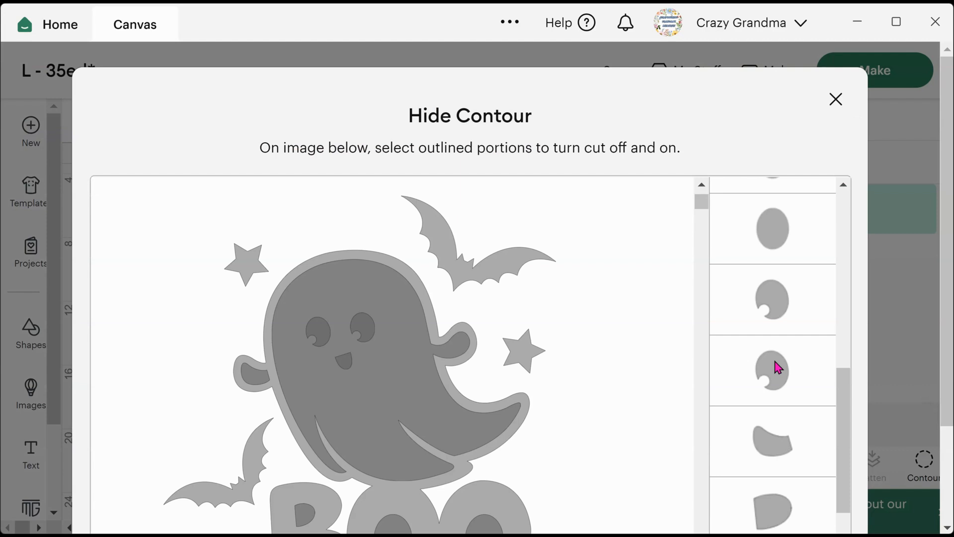
{"action": "scroll", "coordinate": [774, 368], "scroll_direction": "down", "scroll_amount": 5}
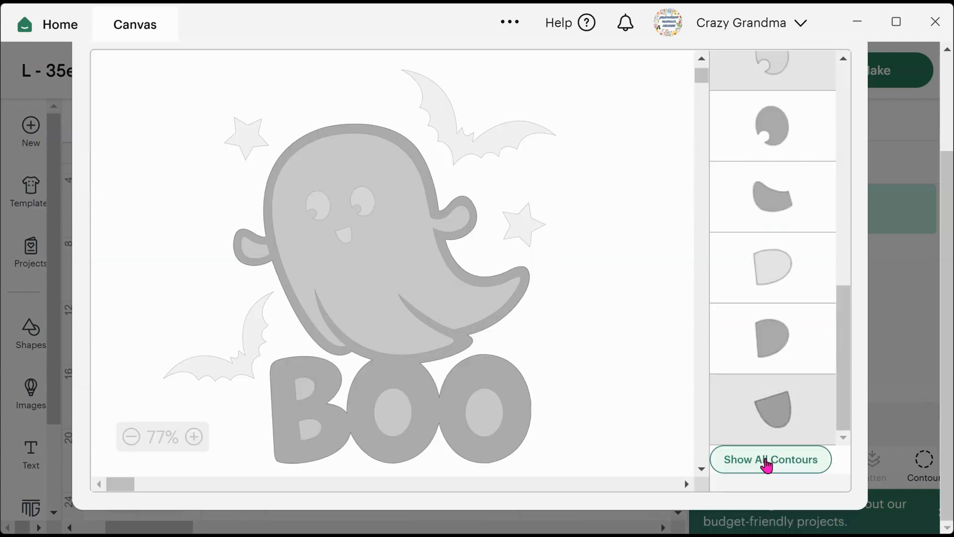
{"action": "left_click", "coordinate": [767, 461]}
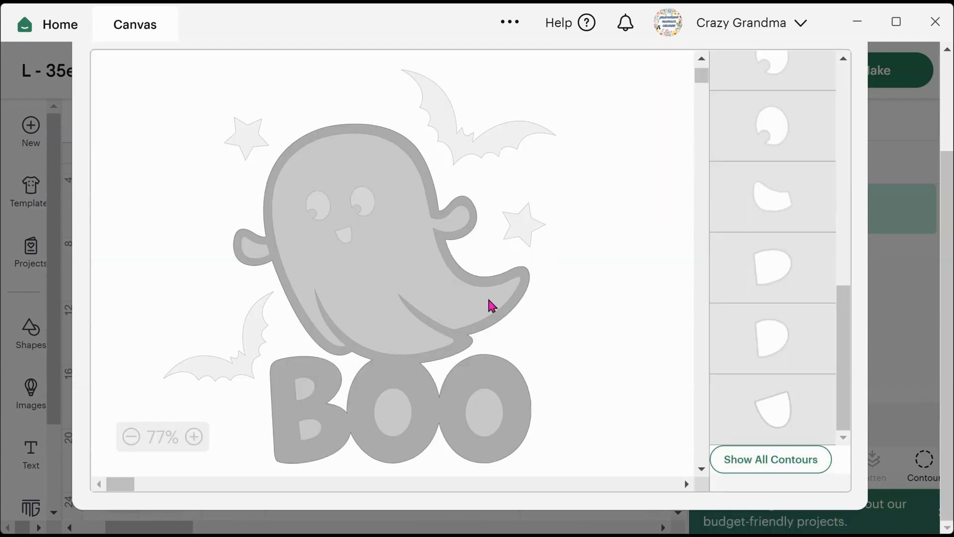
{"action": "scroll", "coordinate": [492, 306], "scroll_direction": "up", "scroll_amount": 5}
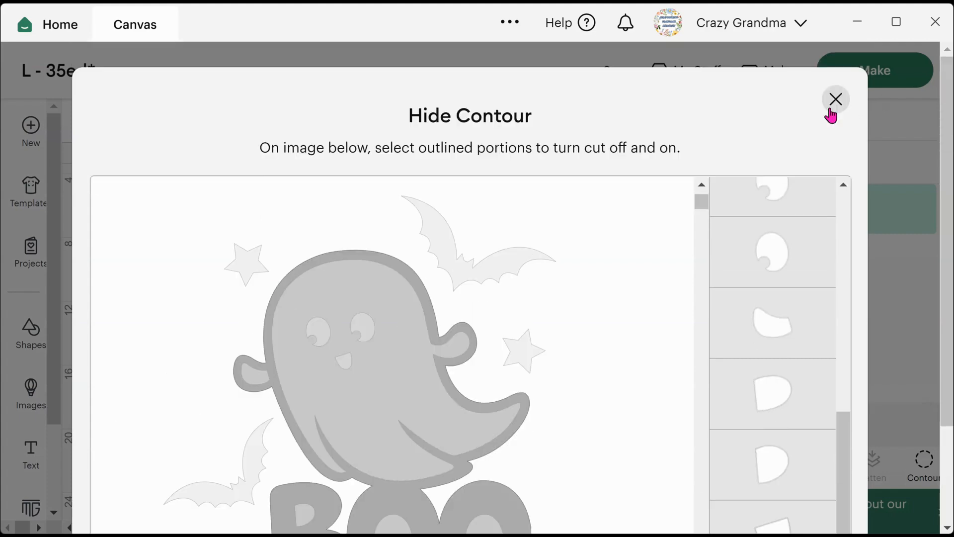
{"action": "left_click", "coordinate": [830, 108]}
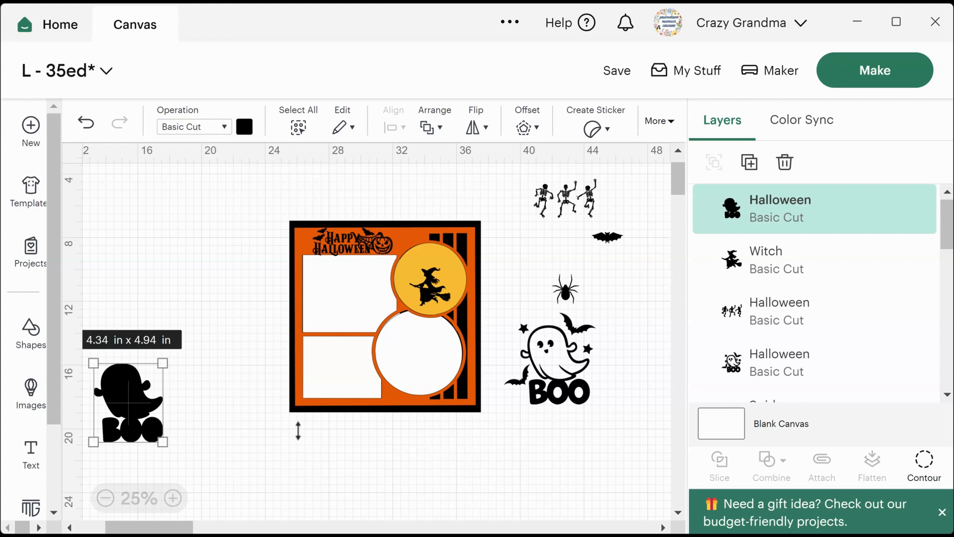
- Place the solid ghost silhouette over the original BOO ghost and send it to the back
{"action": "left_click_drag", "start_coordinate": [115, 418], "coordinate": [528, 383]}
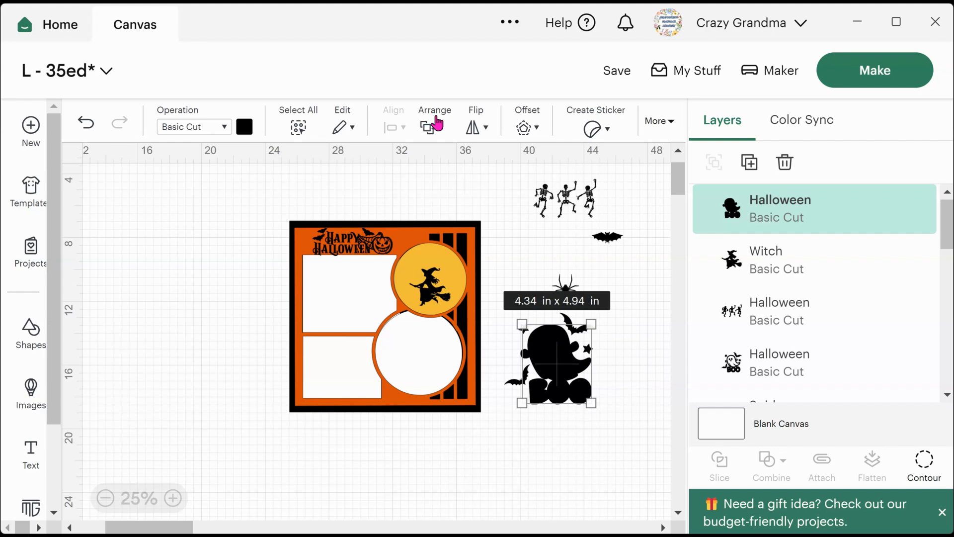
{"action": "left_click", "coordinate": [426, 127]}
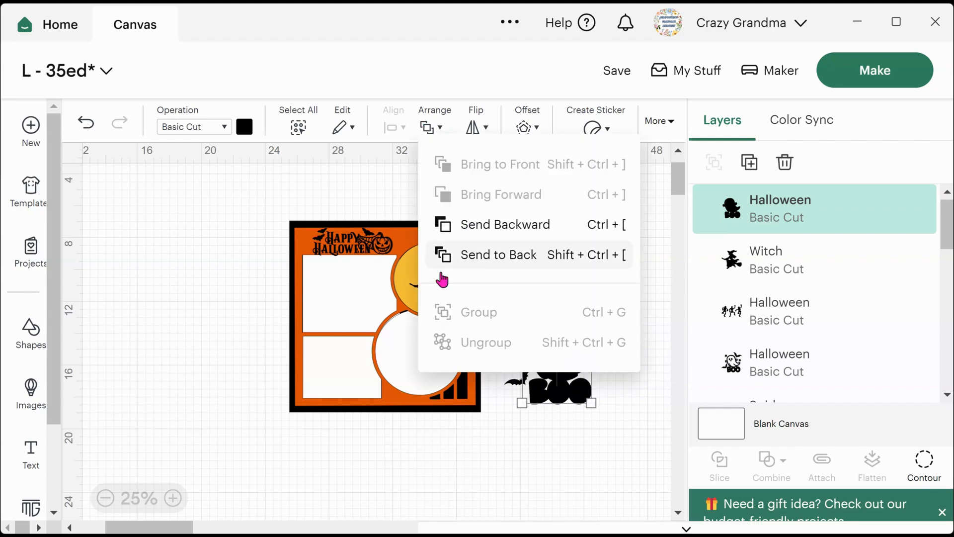
{"action": "left_click", "coordinate": [442, 263]}
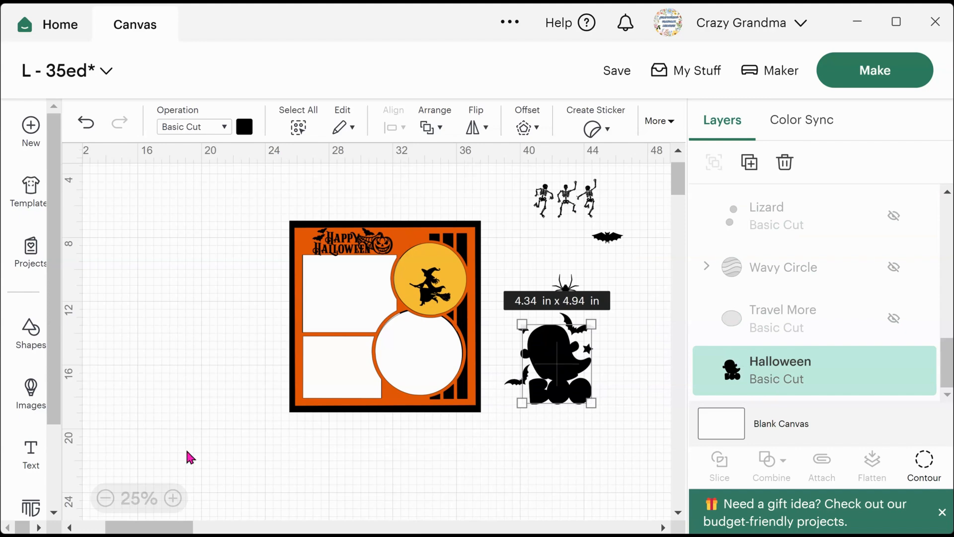
- Color the solid ghost silhouette white and place the outlined BOO ghost over it
{"action": "left_click_drag", "start_coordinate": [570, 367], "coordinate": [635, 371]}
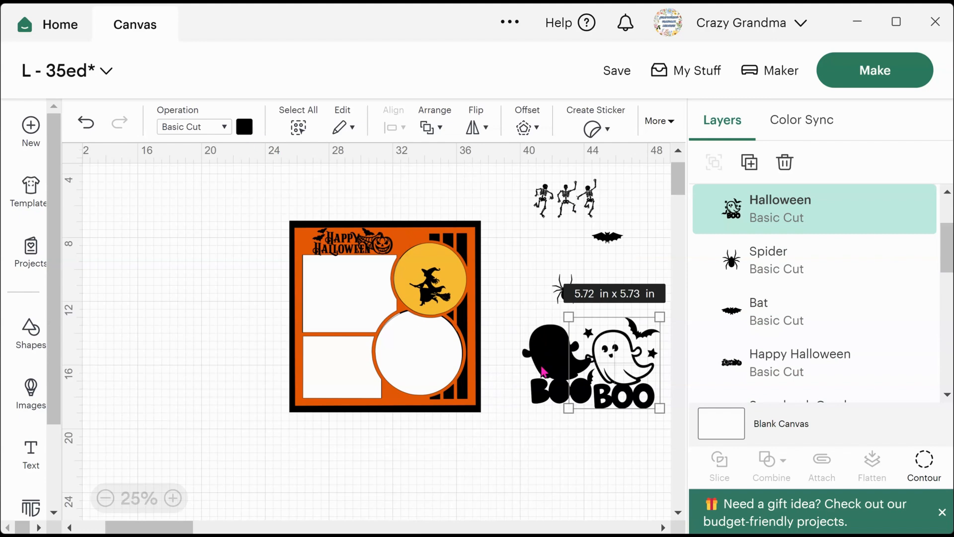
{"action": "left_click", "coordinate": [542, 368]}
{"action": "left_click", "coordinate": [244, 126]}
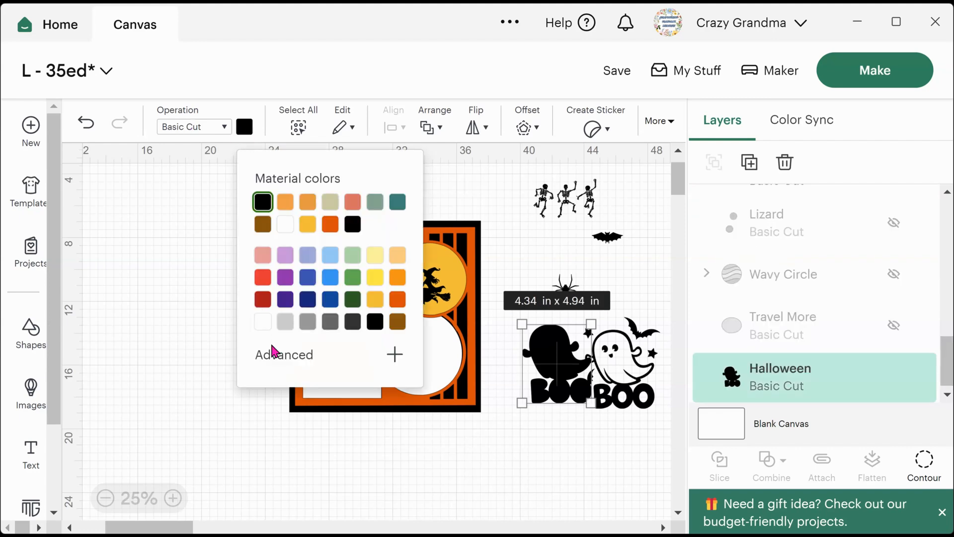
{"action": "left_click_drag", "start_coordinate": [630, 368], "coordinate": [569, 362]}
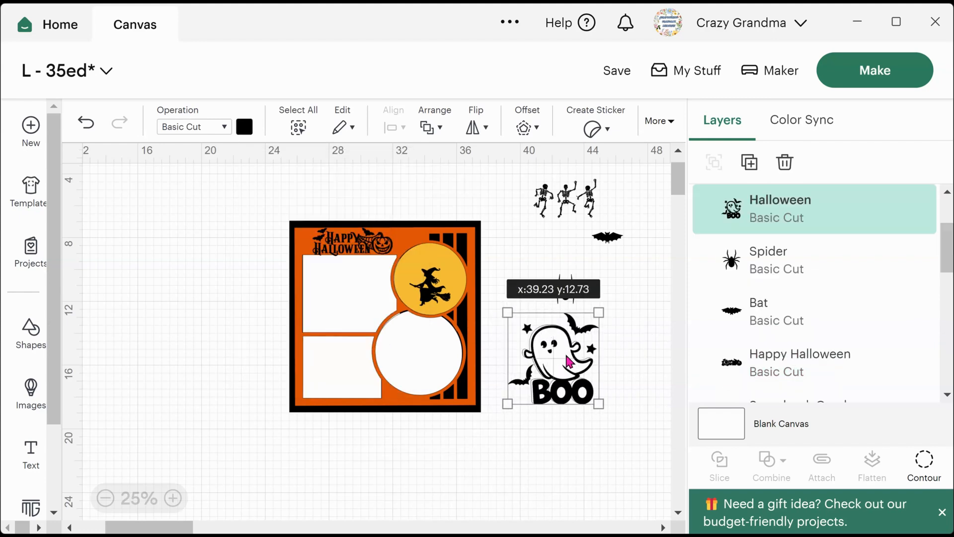
- Try centering the outlined BOO ghost and its white silhouette on each other
{"action": "left_click_drag", "start_coordinate": [570, 422], "coordinate": [558, 294]}
{"action": "left_click", "coordinate": [550, 426]}
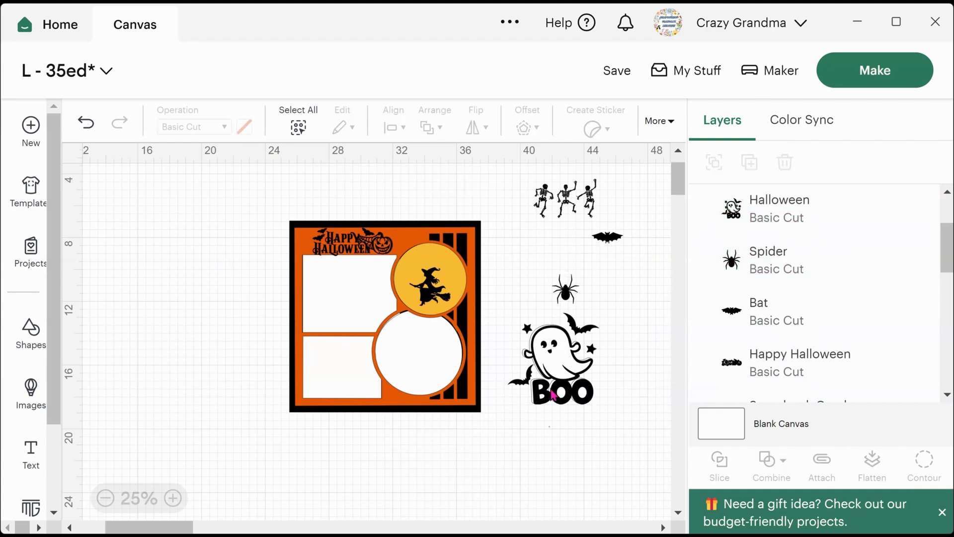
{"action": "left_click", "coordinate": [553, 394]}
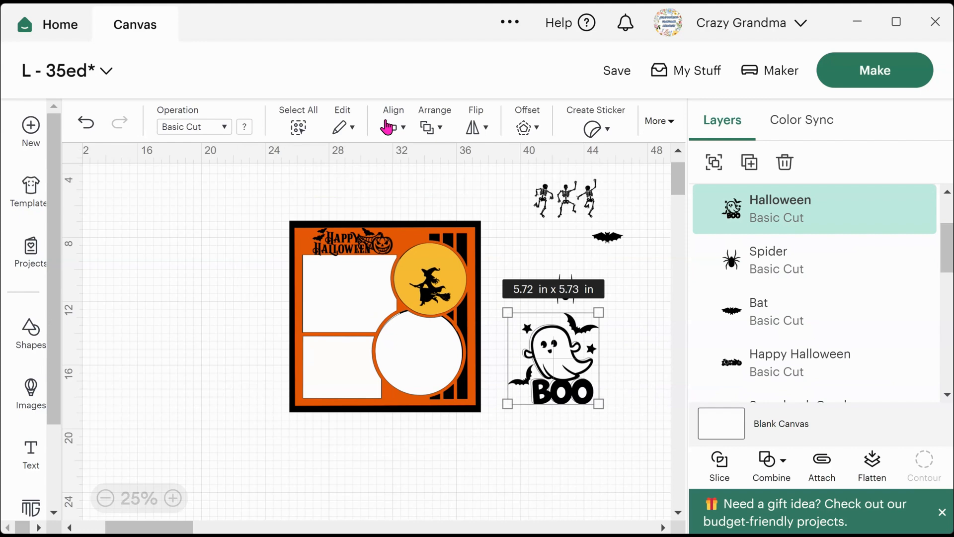
{"action": "left_click", "coordinate": [388, 127]}
{"action": "left_click", "coordinate": [450, 380]}
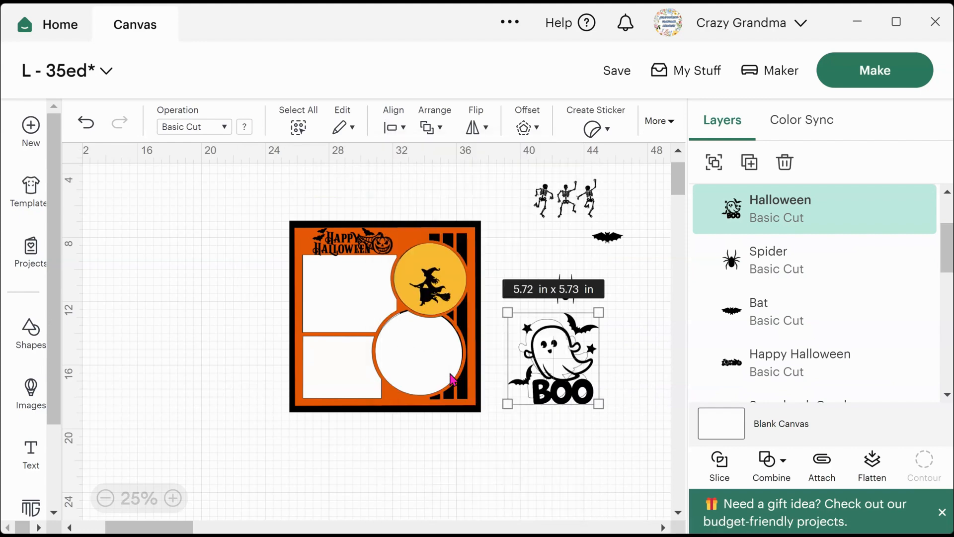
{"action": "left_click", "coordinate": [640, 353]}
- Shift the outlined BOO ghost slightly and align it with the white silhouette along their bottom edges
{"action": "left_click_drag", "start_coordinate": [578, 392], "coordinate": [570, 388]}
{"action": "left_click", "coordinate": [639, 363]}
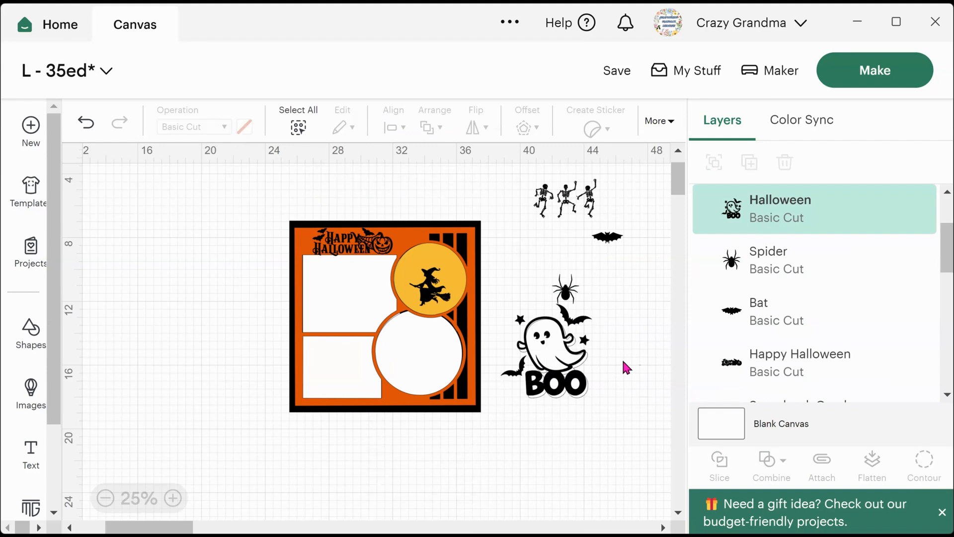
{"action": "left_click", "coordinate": [531, 383]}
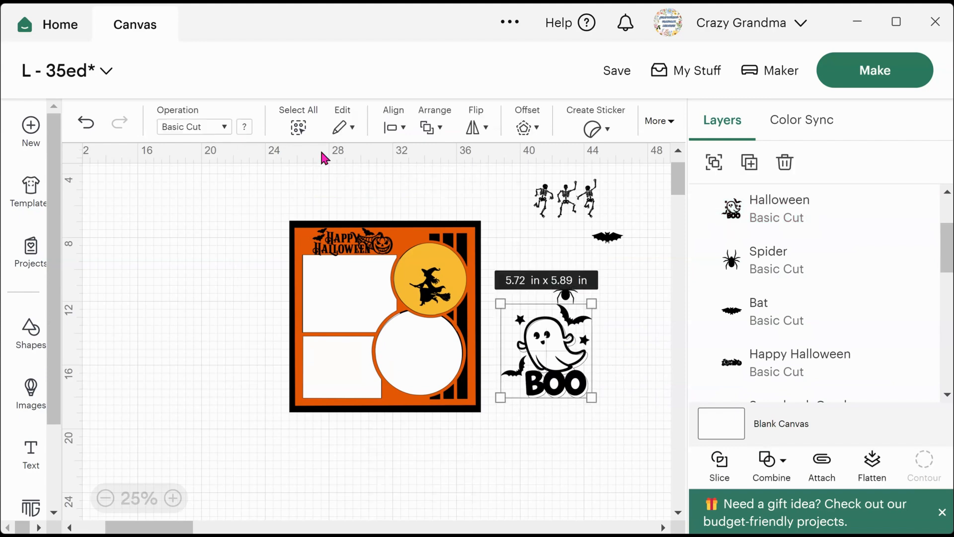
{"action": "left_click", "coordinate": [392, 127]}
{"action": "left_click", "coordinate": [449, 343]}
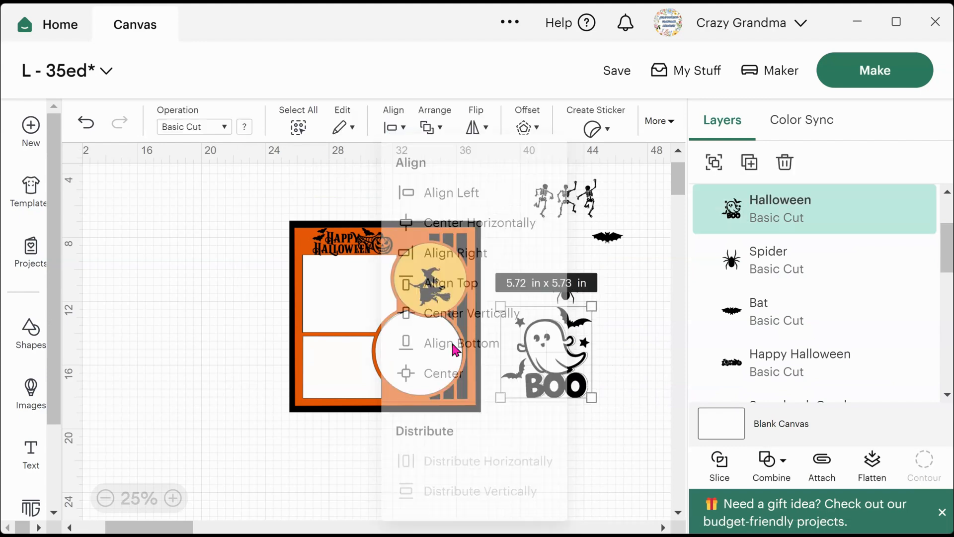
- Nudge the outlined ghost to fit over its white silhouette and group the two layers
{"action": "left_click", "coordinate": [638, 348]}
{"action": "left_click_drag", "start_coordinate": [559, 365], "coordinate": [563, 367]}
{"action": "left_click", "coordinate": [636, 374]}
{"action": "left_click_drag", "start_coordinate": [632, 374], "coordinate": [497, 400]}
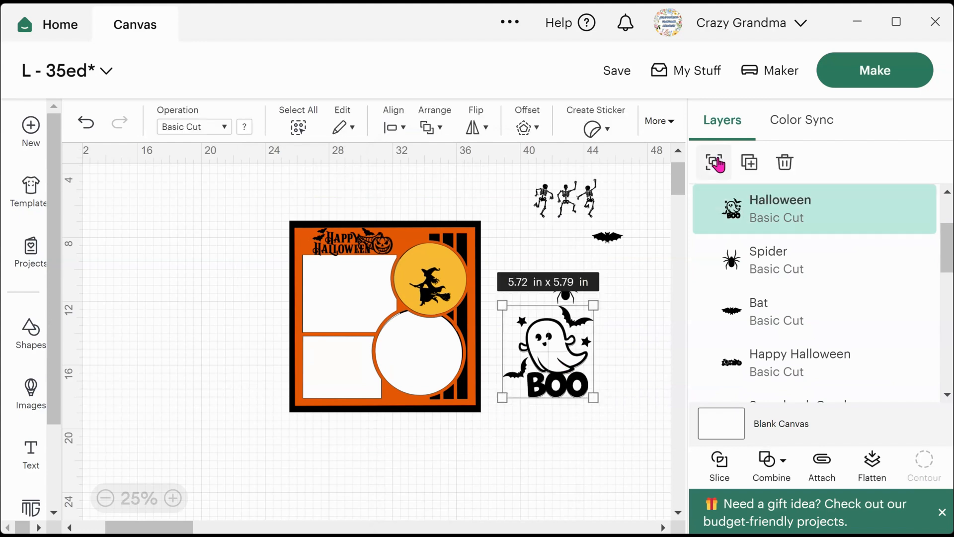
{"action": "left_click", "coordinate": [620, 428]}
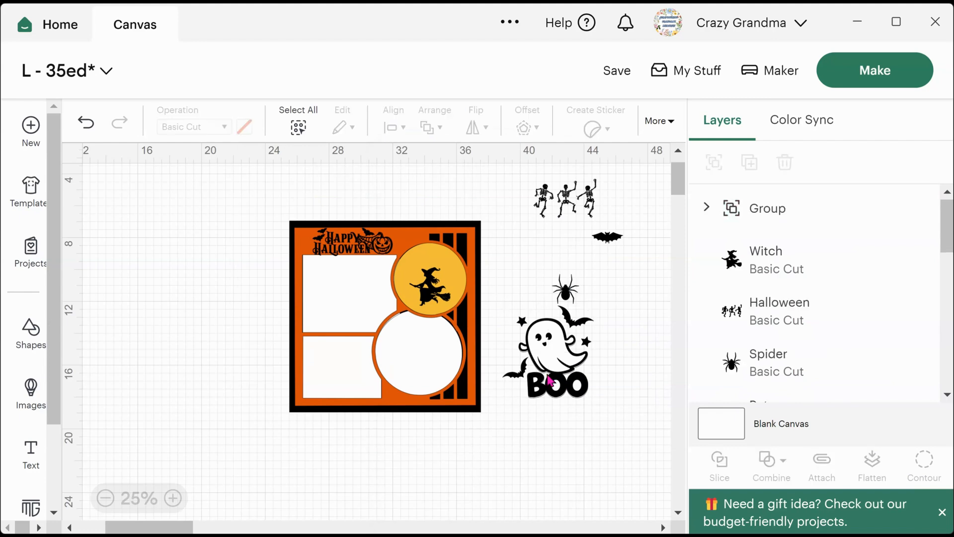
- Shrink the grouped BOO ghost and place it on the page's lower-right corner at about X 33.34, Y 16.19
{"action": "left_click", "coordinate": [550, 380]}
{"action": "left_click_drag", "start_coordinate": [594, 295], "coordinate": [541, 330]}
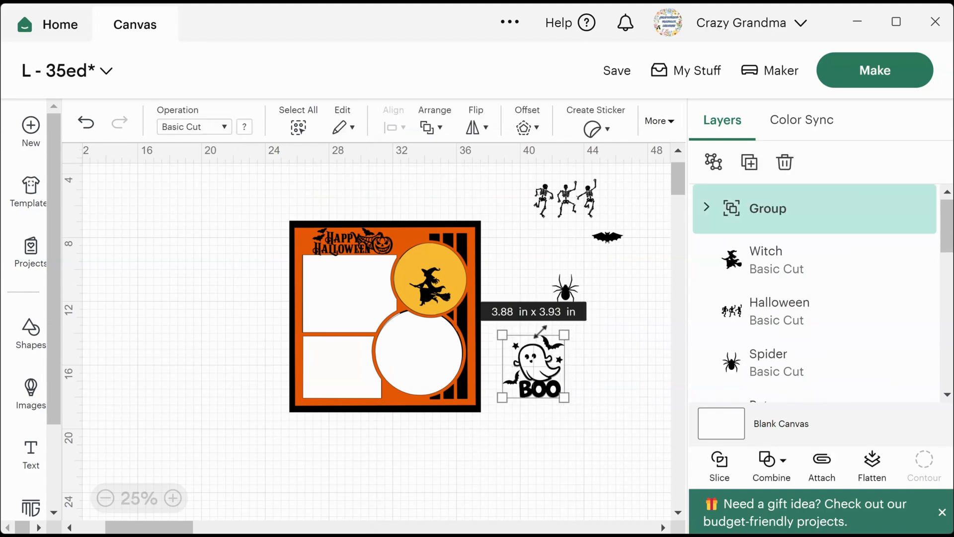
{"action": "left_click_drag", "start_coordinate": [530, 391], "coordinate": [465, 422]}
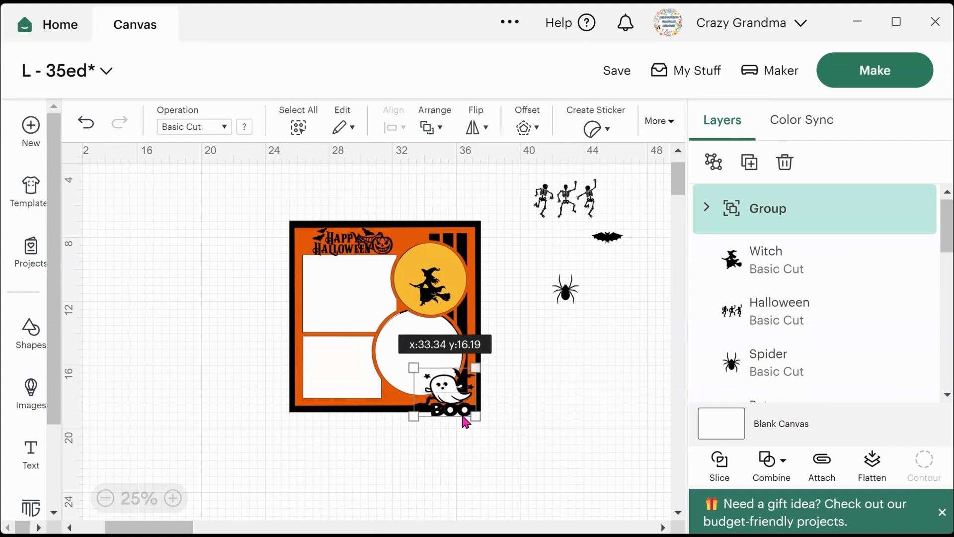
- Stretch the grouped BOO ghost on the page to a height of about 3.32 in
{"action": "left_click", "coordinate": [522, 392]}
{"action": "left_click", "coordinate": [450, 385]}
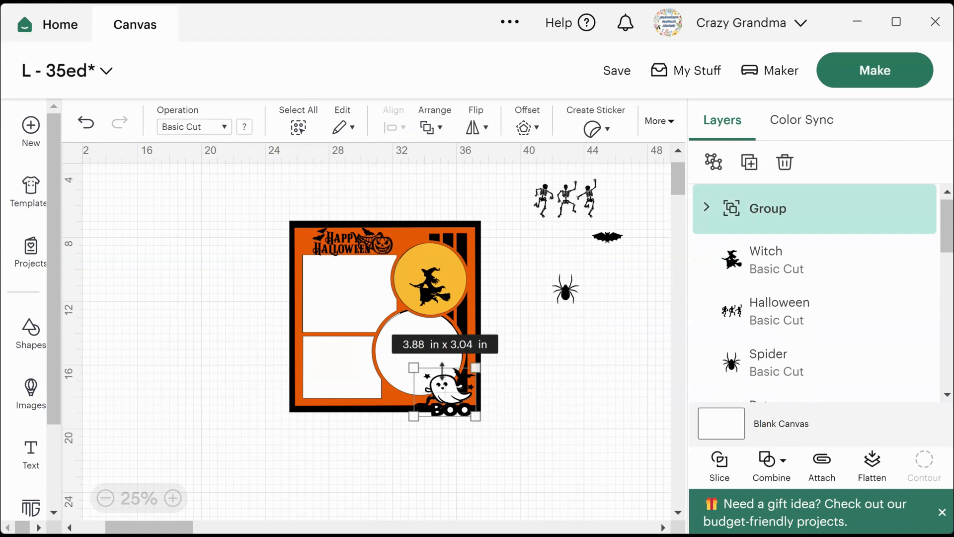
{"action": "left_click_drag", "start_coordinate": [441, 368], "coordinate": [441, 358]}
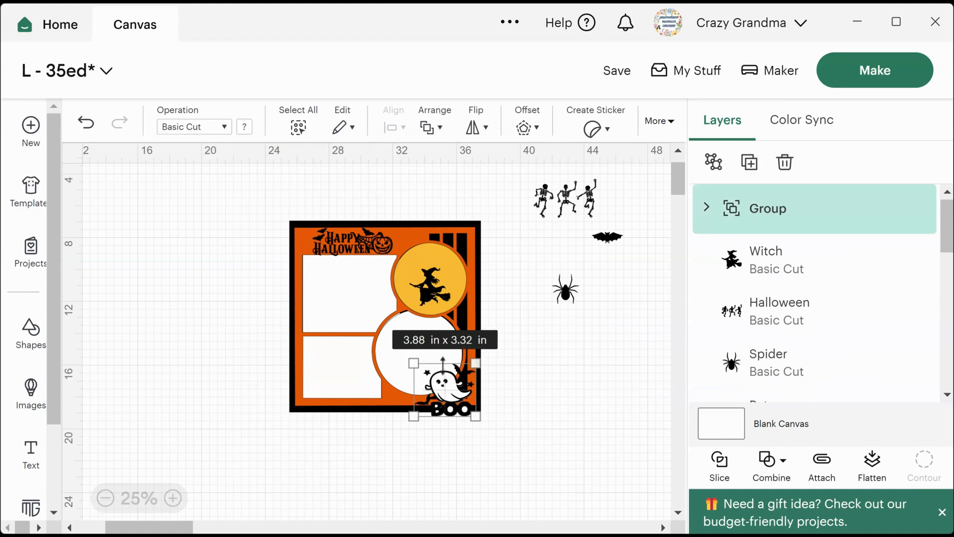
- Try the spider at different spots on the page and move it back off the page
{"action": "left_click_drag", "start_coordinate": [552, 300], "coordinate": [437, 332]}
{"action": "left_click_drag", "start_coordinate": [286, 396], "coordinate": [585, 332]}
{"action": "left_click", "coordinate": [567, 338]}
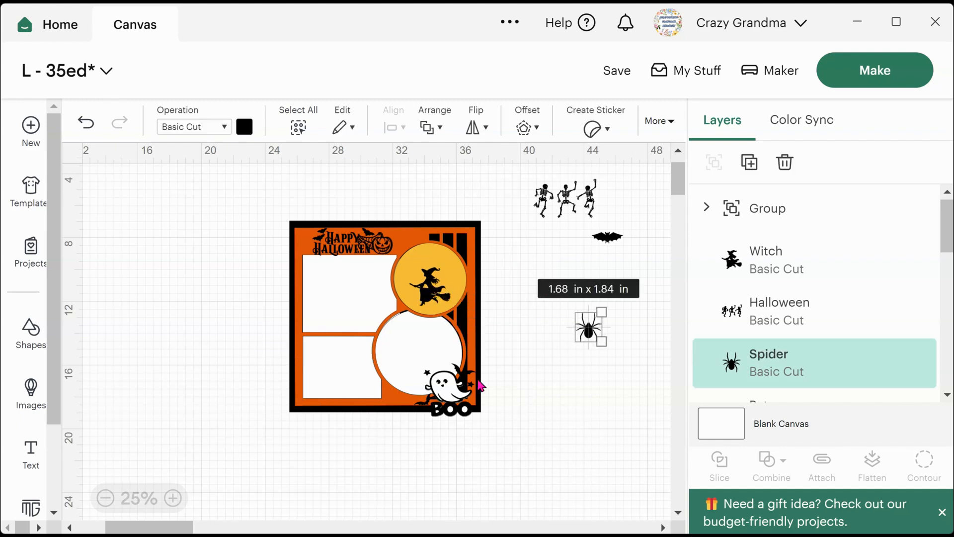
- Move the grouped BOO ghost to the middle of the page's bottom edge and resize it to about 3.71 by 2.6 in
{"action": "left_click", "coordinate": [455, 398]}
{"action": "left_click_drag", "start_coordinate": [439, 404], "coordinate": [394, 410]}
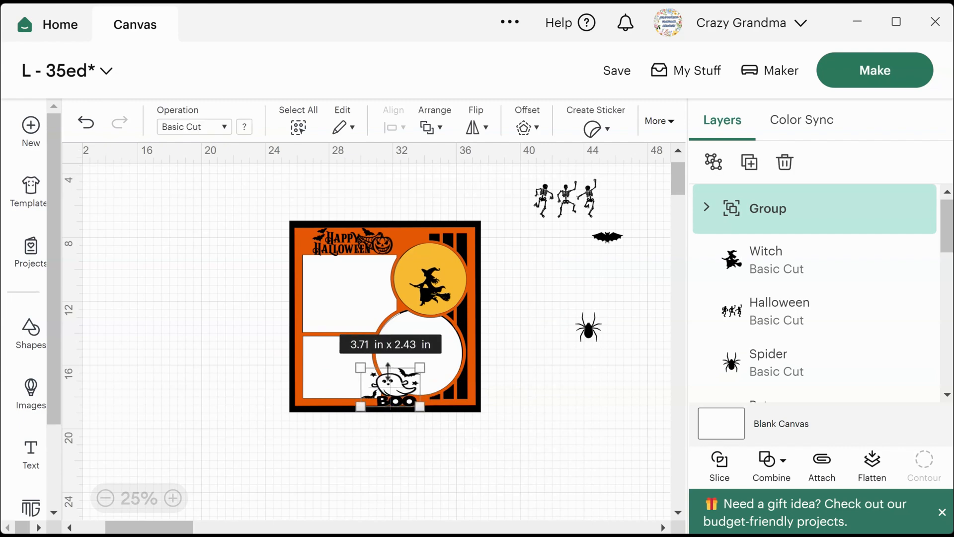
{"action": "left_click_drag", "start_coordinate": [388, 370], "coordinate": [389, 368]}
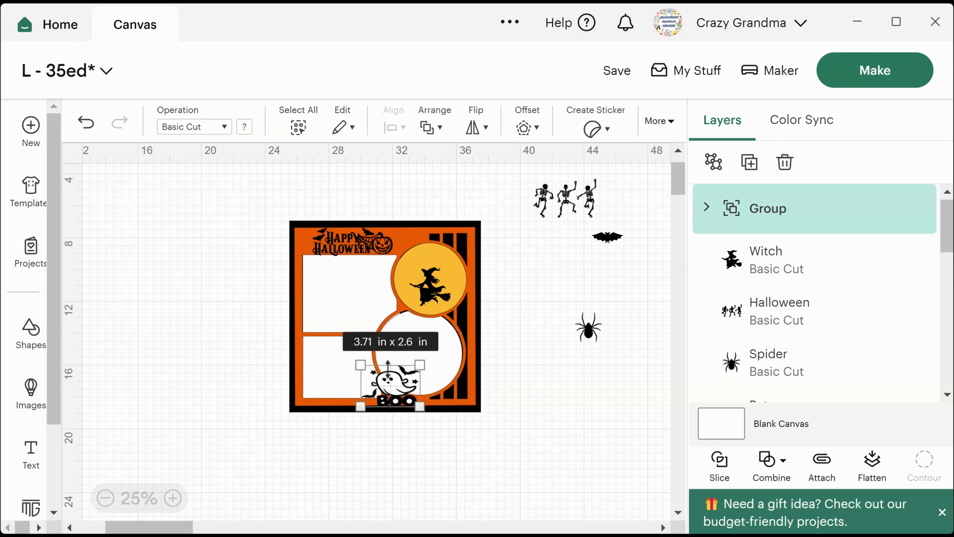
- Delete the unused spider, bat and dancing skeletons beside the page
{"action": "left_click", "coordinate": [588, 327]}
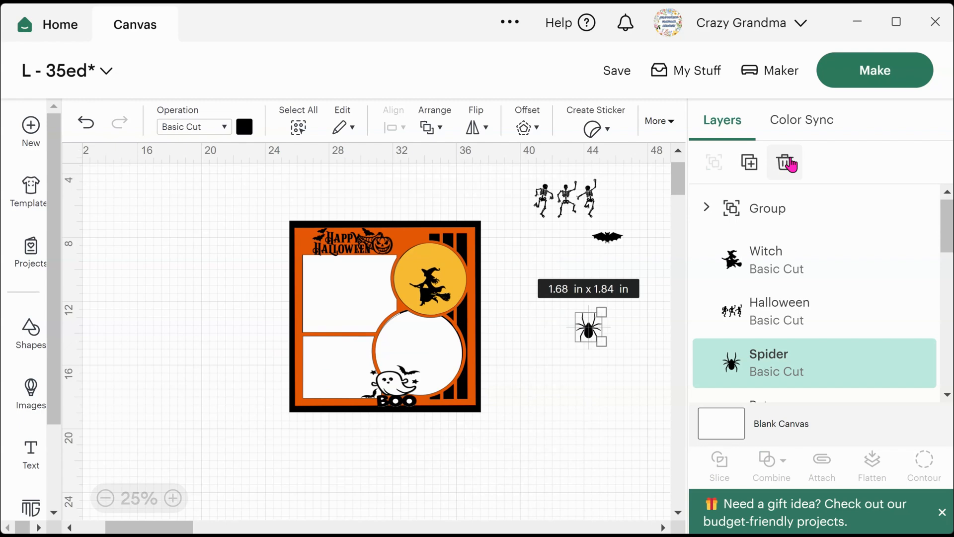
{"action": "key", "text": "Delete"}
{"action": "left_click", "coordinate": [619, 237]}
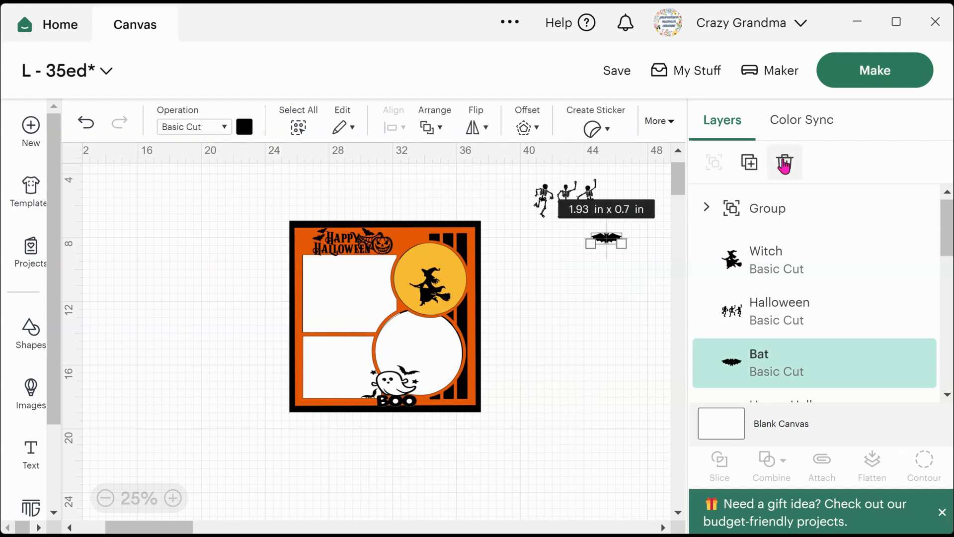
{"action": "left_click", "coordinate": [784, 165]}
{"action": "left_click", "coordinate": [565, 193]}
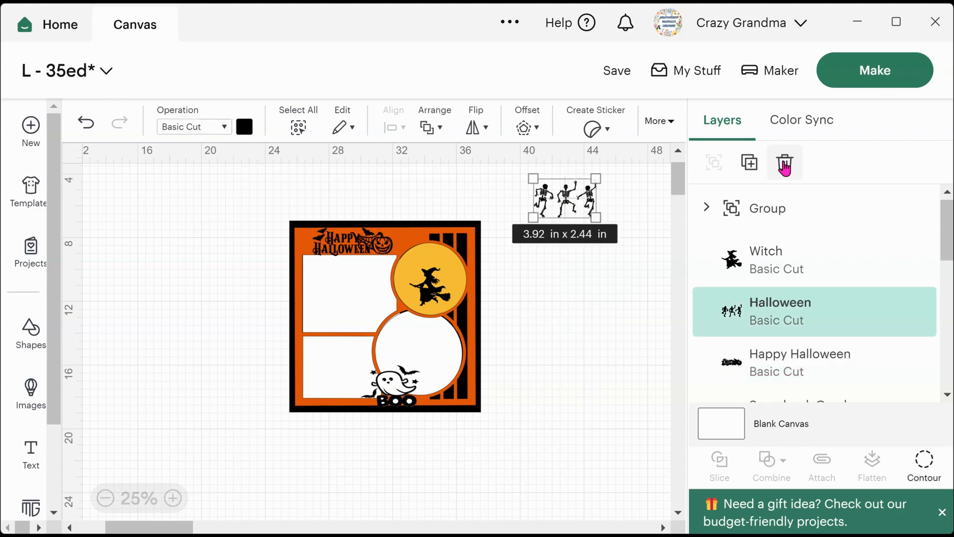
{"action": "left_click", "coordinate": [784, 166]}
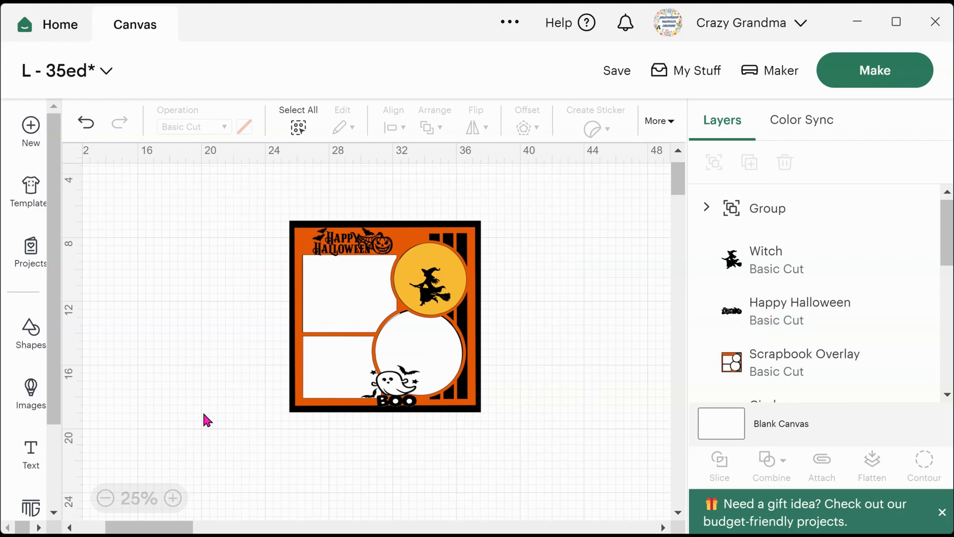
- Group all the page's layers and save the project as "halloween 24" in the "A scrapbooking layout" collection
{"action": "left_click_drag", "start_coordinate": [537, 199], "coordinate": [275, 383]}
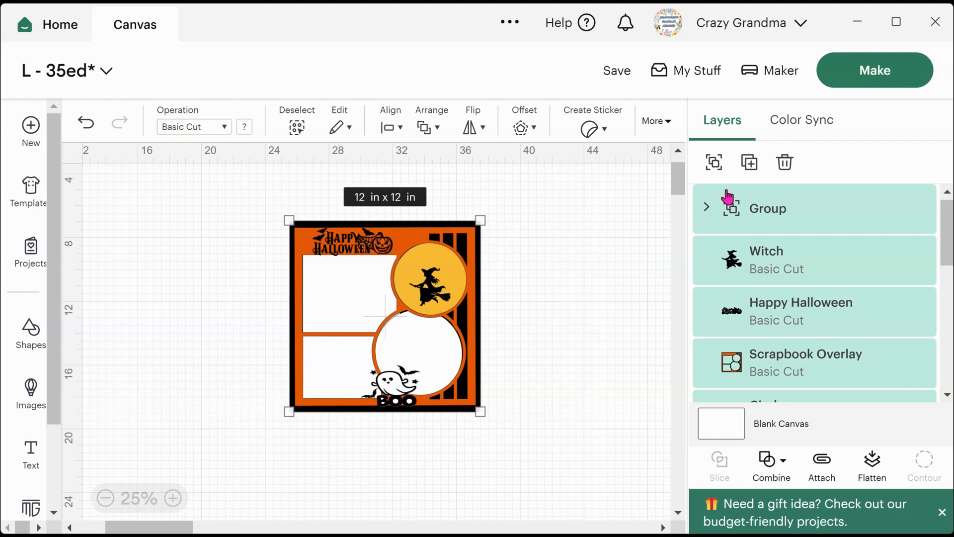
{"action": "left_click", "coordinate": [714, 163]}
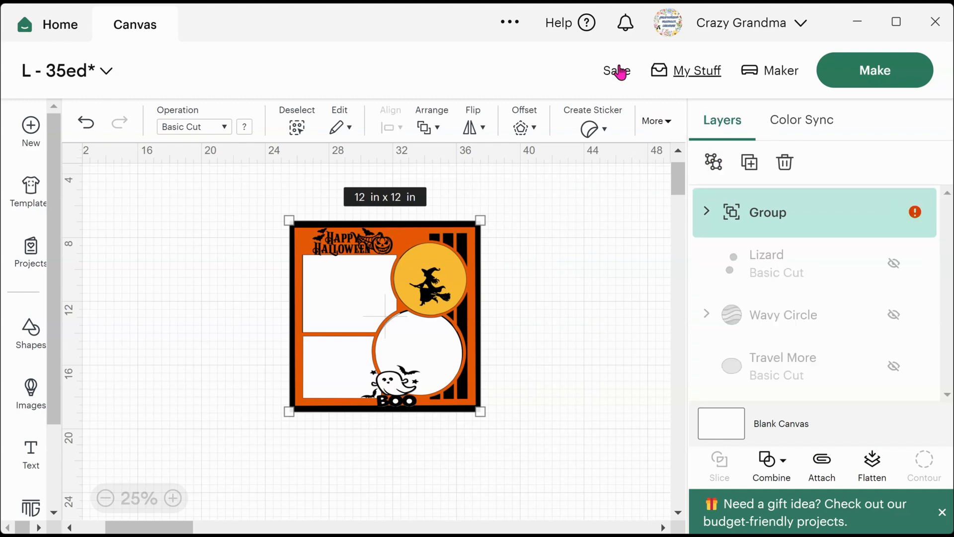
{"action": "left_click", "coordinate": [615, 79]}
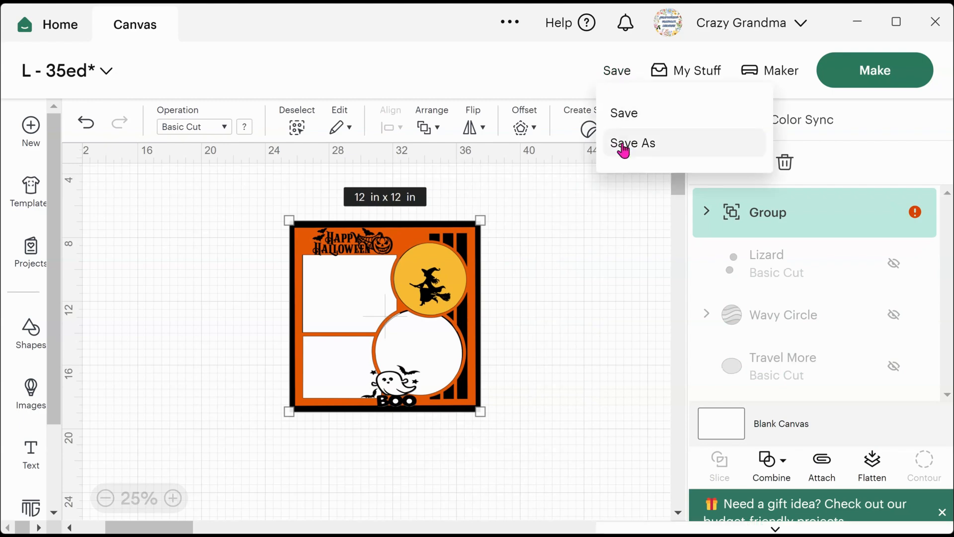
{"action": "left_click", "coordinate": [623, 146]}
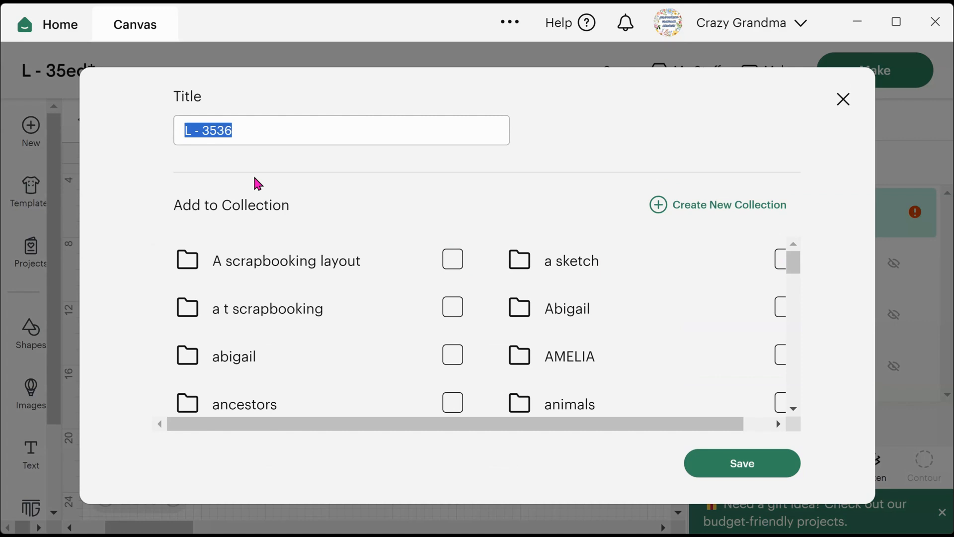
{"action": "type", "text": "halloween"}
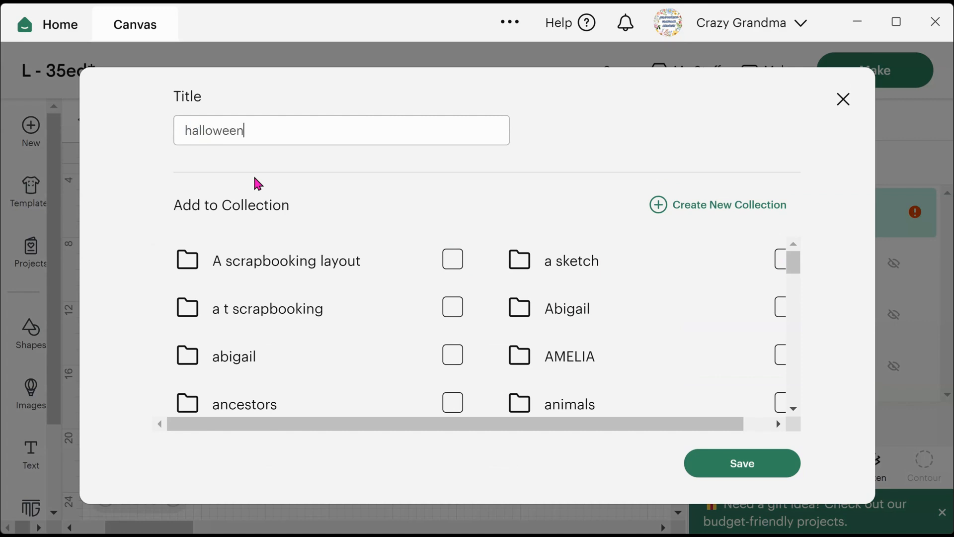
{"action": "type", "text": " 24"}
{"action": "left_click", "coordinate": [453, 262]}
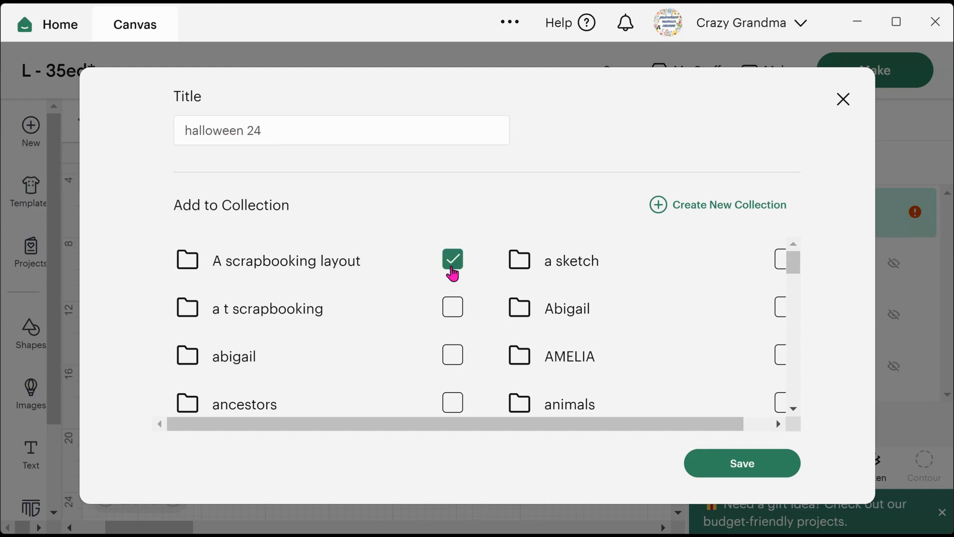
{"action": "left_click", "coordinate": [759, 464]}
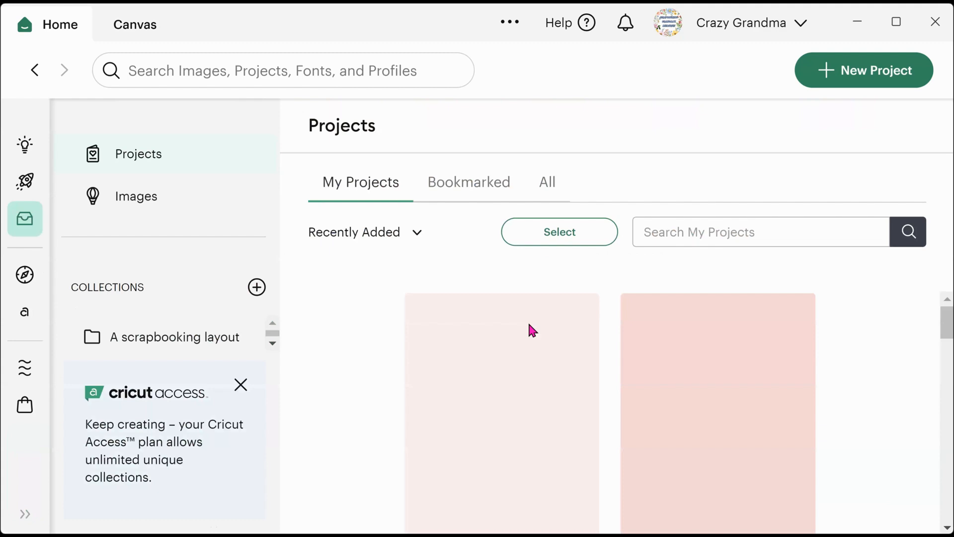
- View the sharing options of the saved "halloween 24" project and close them without sharing
{"action": "scroll", "coordinate": [502, 383], "scroll_direction": "down", "scroll_amount": 2}
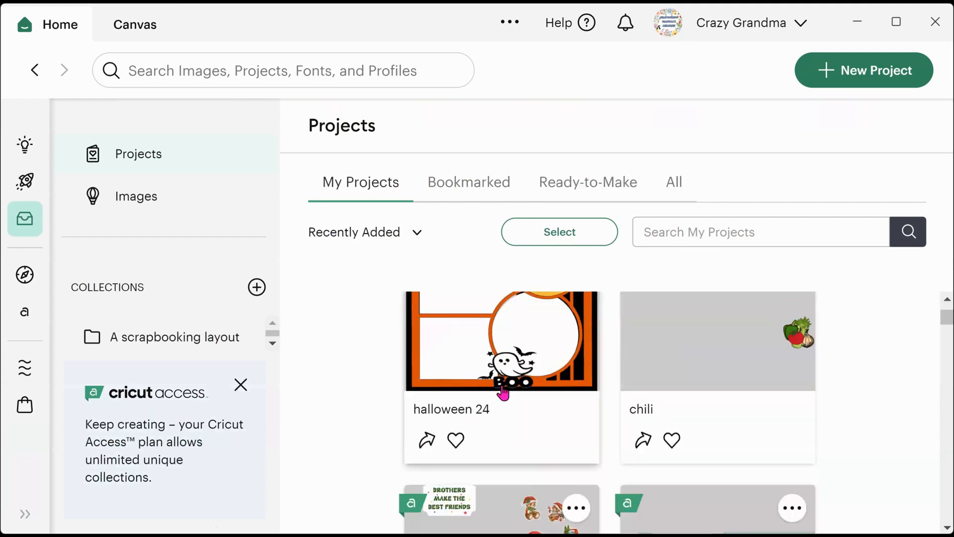
{"action": "scroll", "coordinate": [490, 406], "scroll_direction": "down", "scroll_amount": 2}
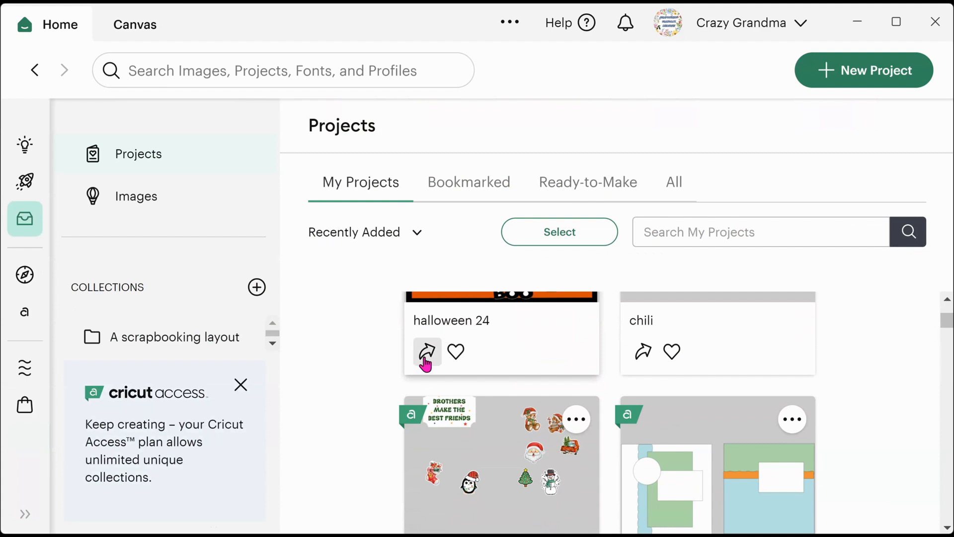
{"action": "left_click", "coordinate": [427, 353]}
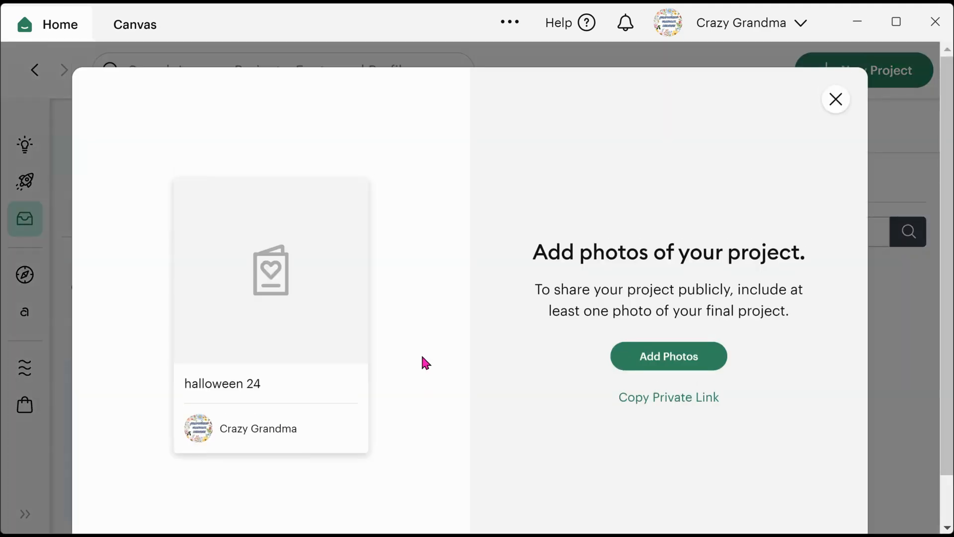
{"action": "scroll", "coordinate": [575, 344], "scroll_direction": "down", "scroll_amount": 1}
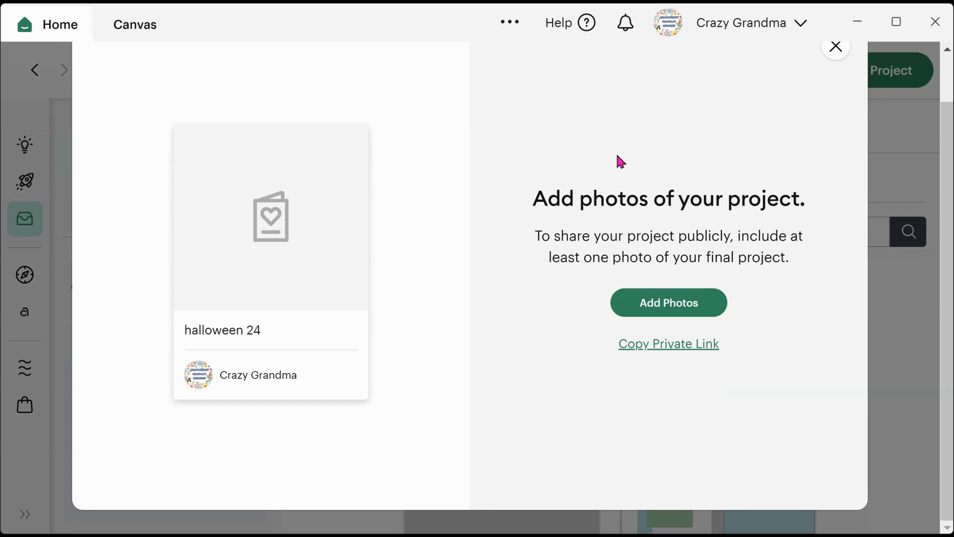
{"action": "left_click", "coordinate": [835, 48]}
{"action": "scroll", "coordinate": [595, 380], "scroll_direction": "up", "scroll_amount": 3}
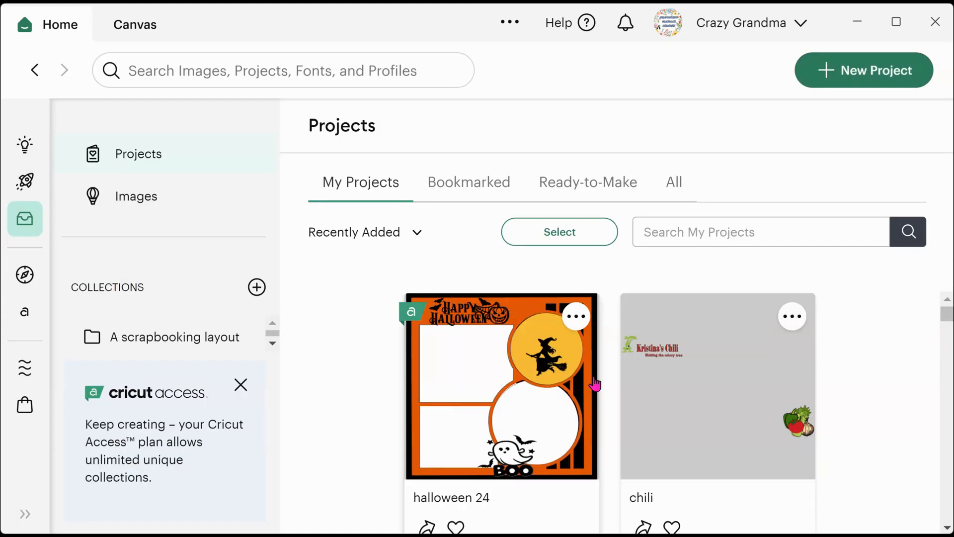
- Find project "88" in the "A scrapbooking layout" collection and open it for customizing
{"action": "scroll", "coordinate": [594, 380], "scroll_direction": "down", "scroll_amount": 6}
{"action": "mouse_move", "coordinate": [234, 338]}
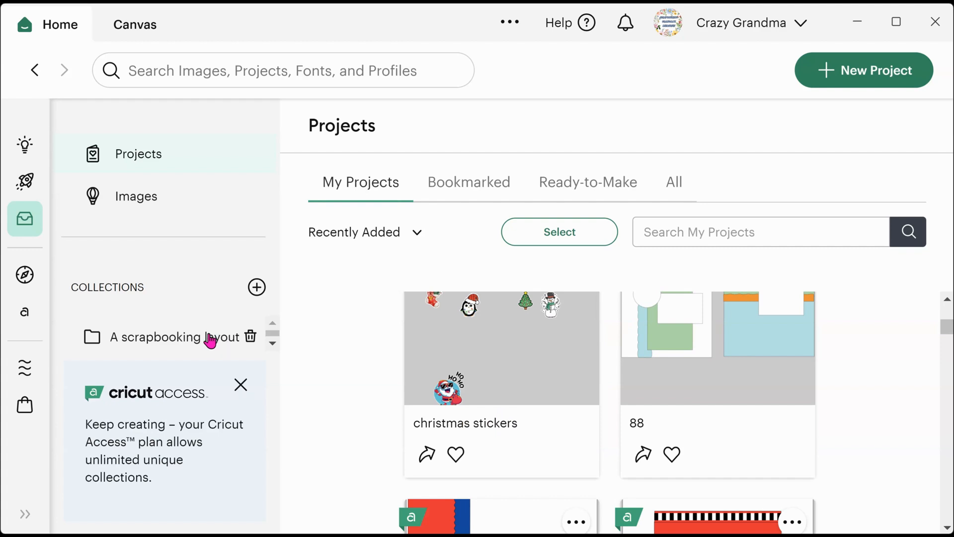
{"action": "left_click", "coordinate": [209, 339]}
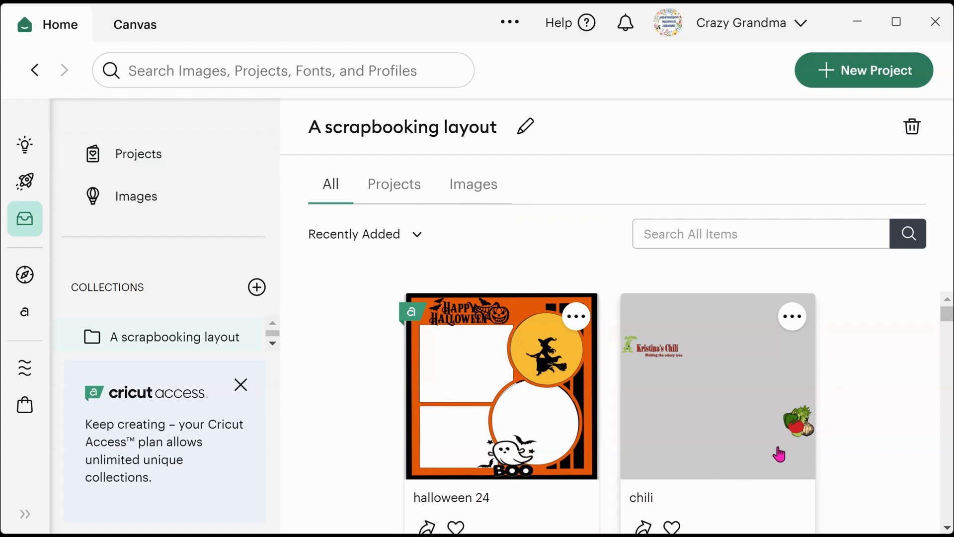
{"action": "scroll", "coordinate": [779, 449], "scroll_direction": "down", "scroll_amount": 4}
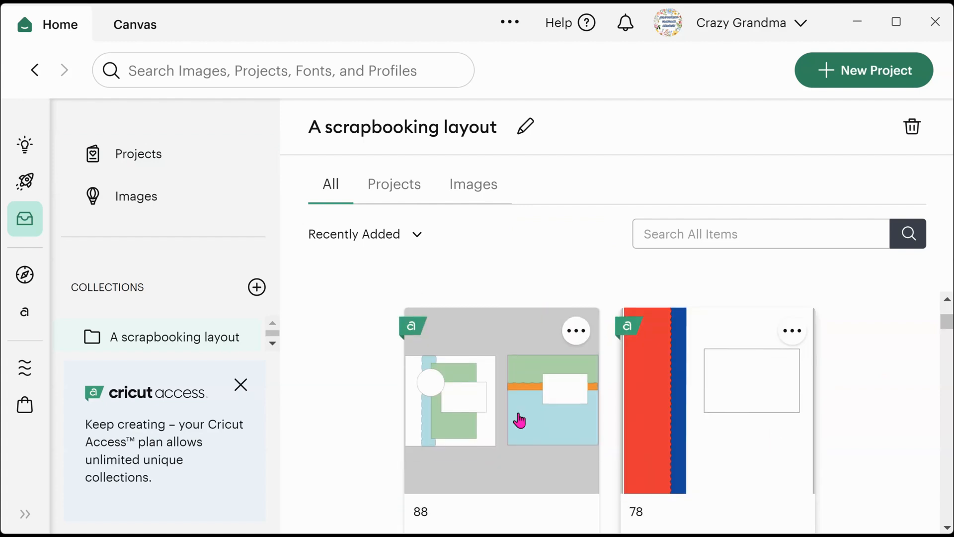
{"action": "scroll", "coordinate": [480, 397], "scroll_direction": "down", "scroll_amount": 2}
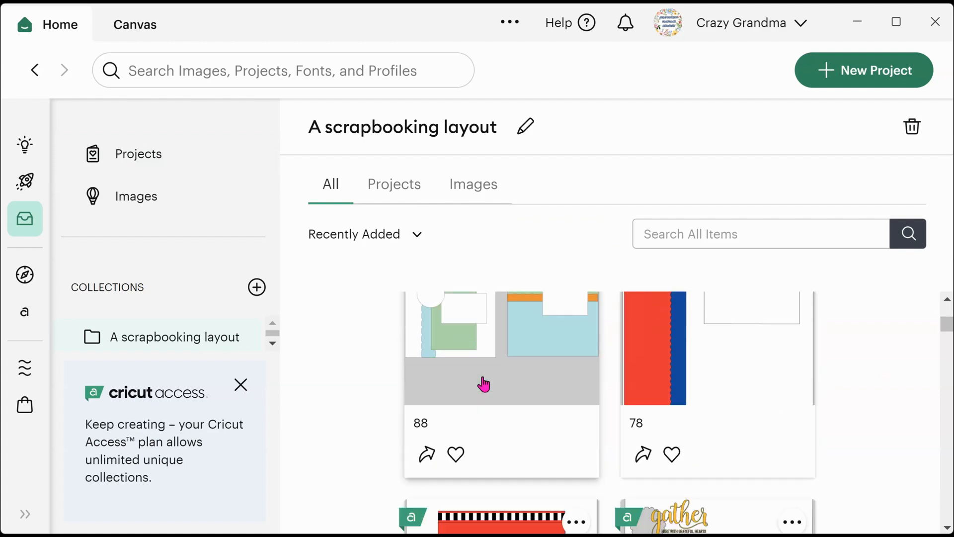
{"action": "left_click", "coordinate": [509, 337]}
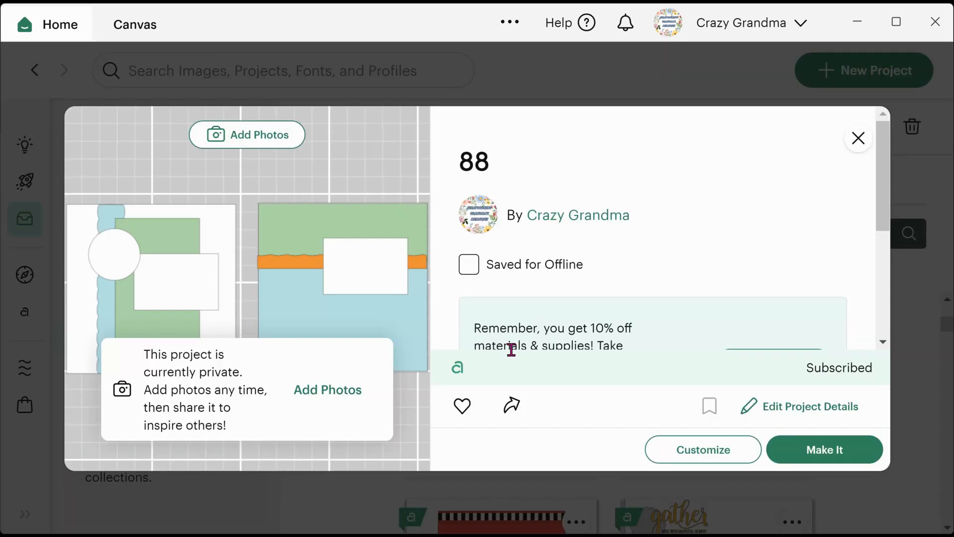
{"action": "left_click", "coordinate": [720, 459]}
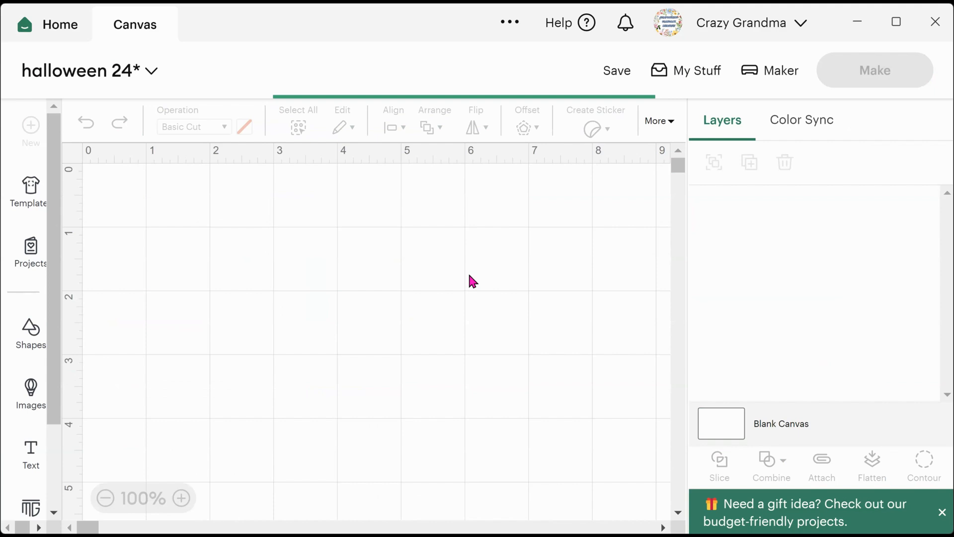
- Try moving the 12 by 8 in blue rectangle off the second layout page and undo the move
{"action": "left_click", "coordinate": [106, 506]}
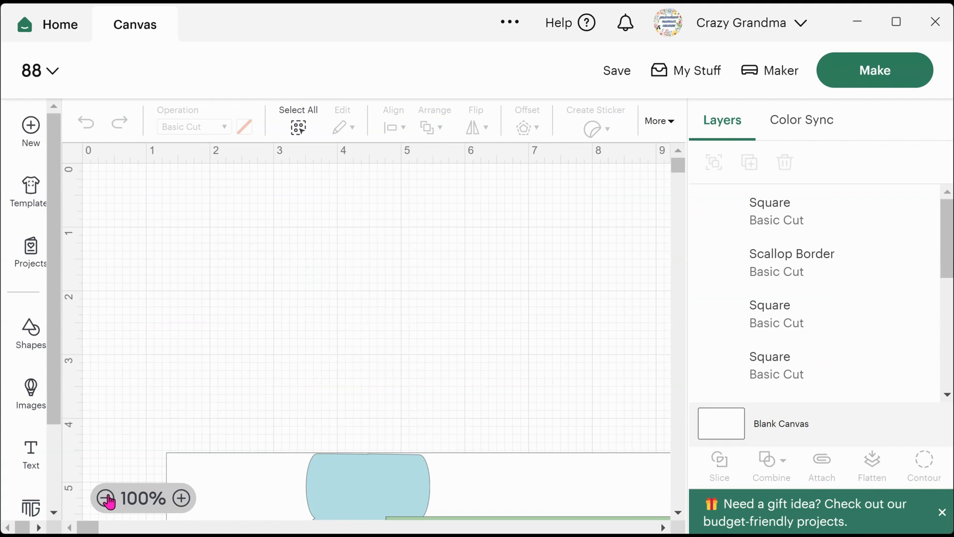
{"action": "left_click", "coordinate": [105, 498]}
{"action": "left_click", "coordinate": [105, 498]}
{"action": "left_click", "coordinate": [106, 498]}
{"action": "left_click", "coordinate": [106, 498]}
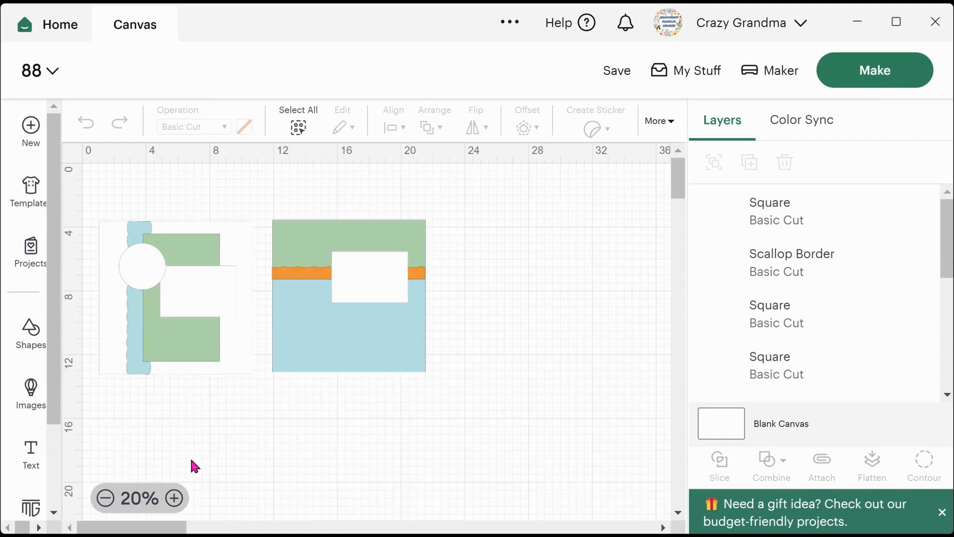
{"action": "left_click", "coordinate": [173, 497]}
{"action": "left_click_drag", "start_coordinate": [324, 327], "coordinate": [473, 331]}
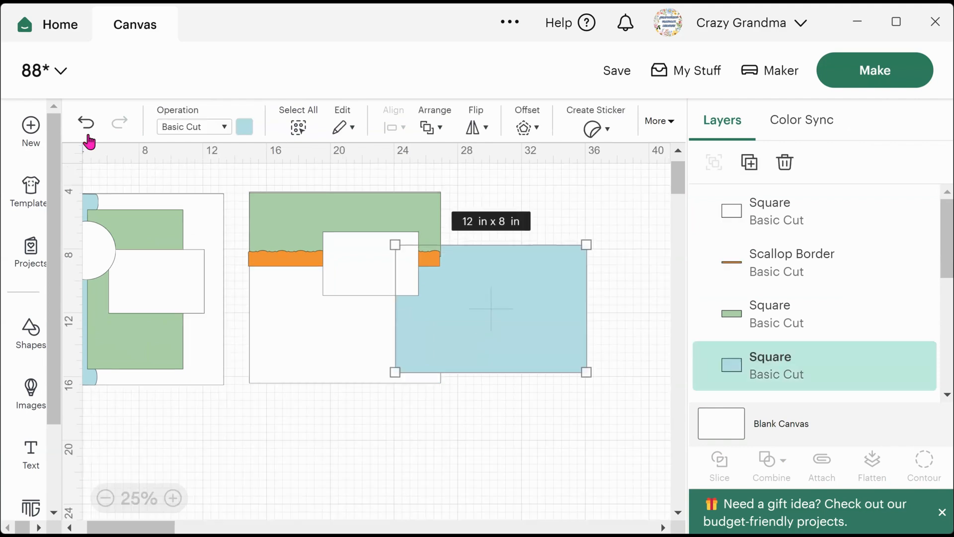
{"action": "left_click", "coordinate": [86, 123]}
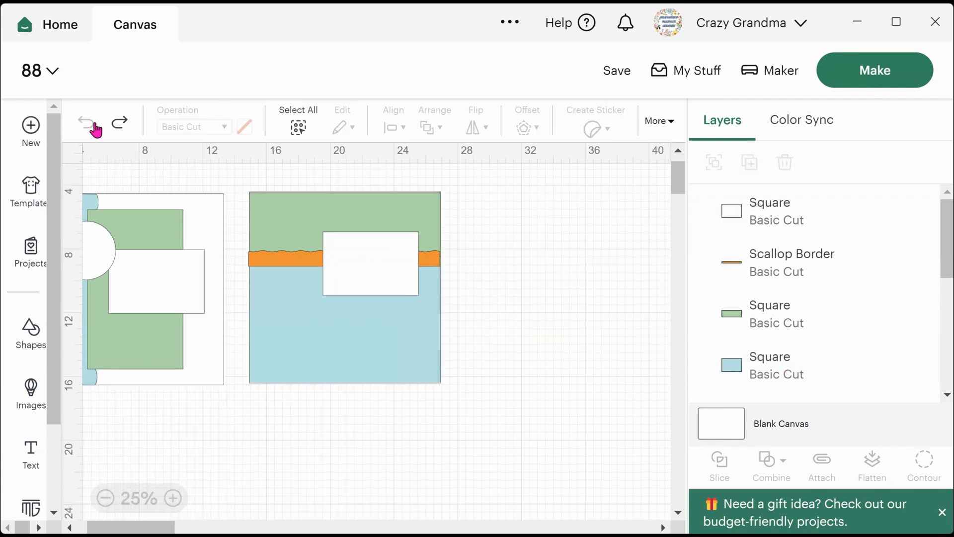
- Group all shapes of both layout pages and shift the group sideways until both pages are fully in view
{"action": "left_click", "coordinate": [300, 130]}
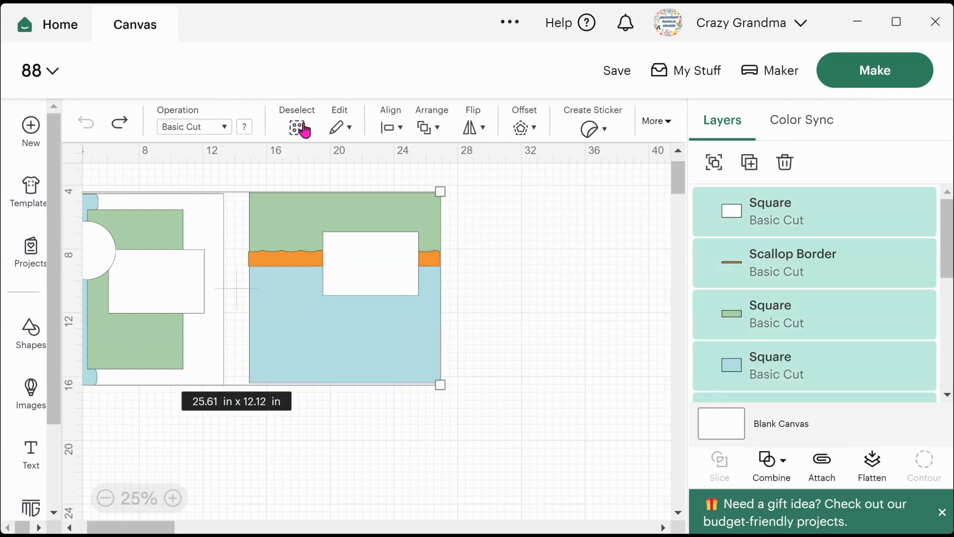
{"action": "left_click", "coordinate": [715, 164]}
{"action": "left_click_drag", "start_coordinate": [169, 275], "coordinate": [321, 270]}
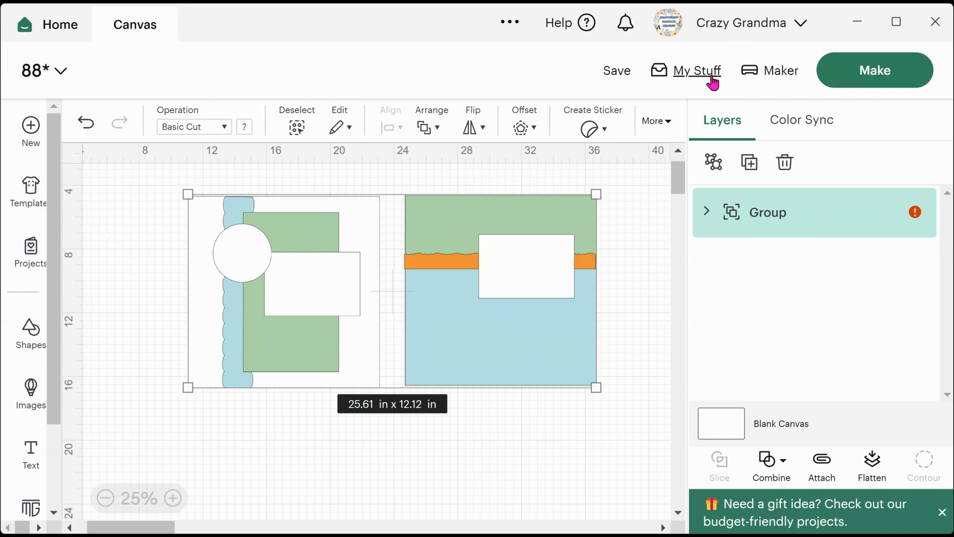
- Return to the saved projects and browse the recently added ones
{"action": "left_click", "coordinate": [697, 70]}
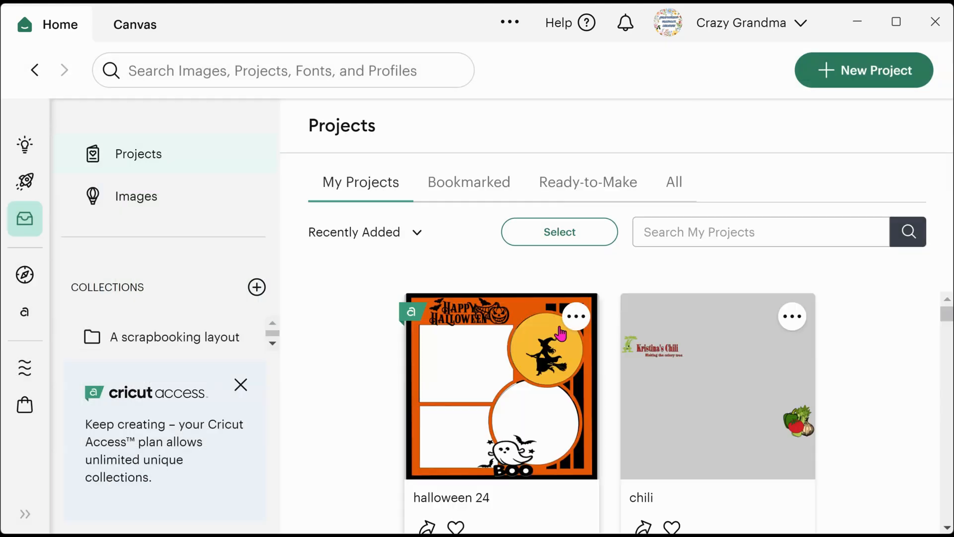
{"action": "scroll", "coordinate": [574, 338], "scroll_direction": "down", "scroll_amount": 5}
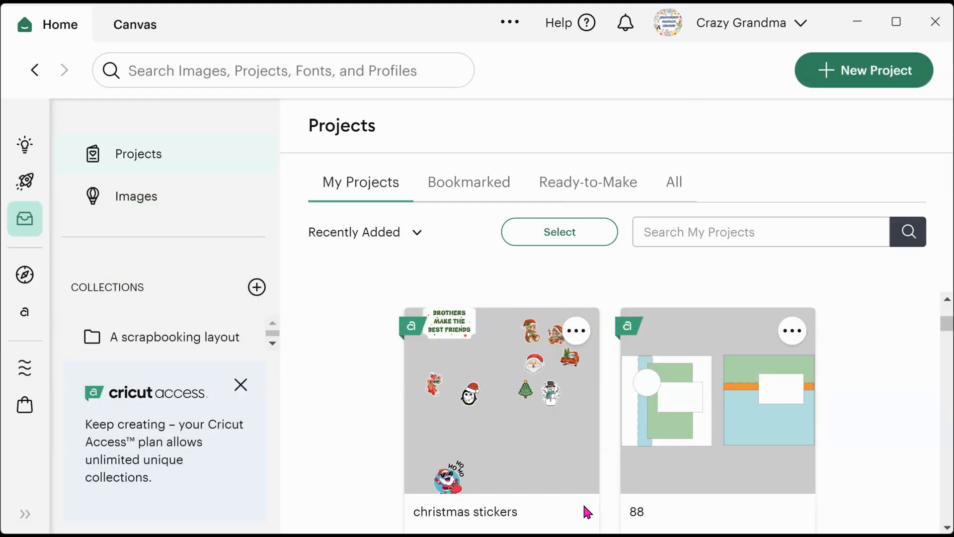